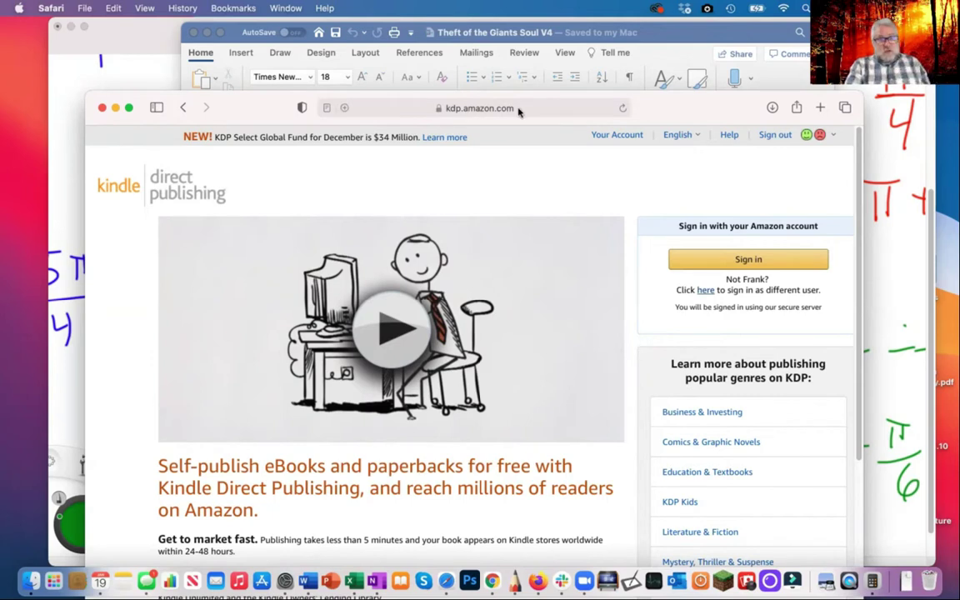
Sign in to KDP and follow the incomplete-account warning to update the account details
left_click_drag(671, 102, 669, 50)
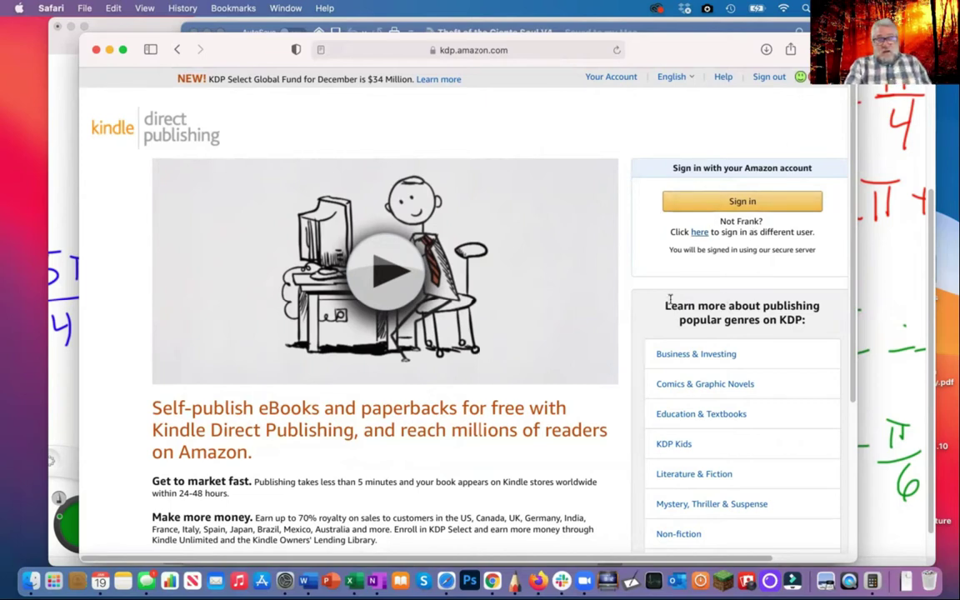
left_click(742, 204)
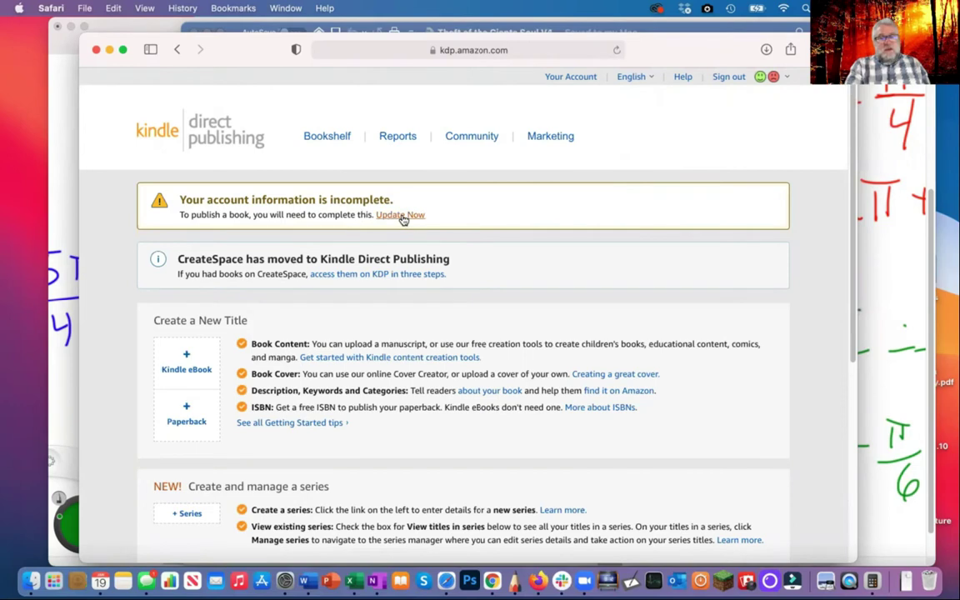
left_click(402, 217)
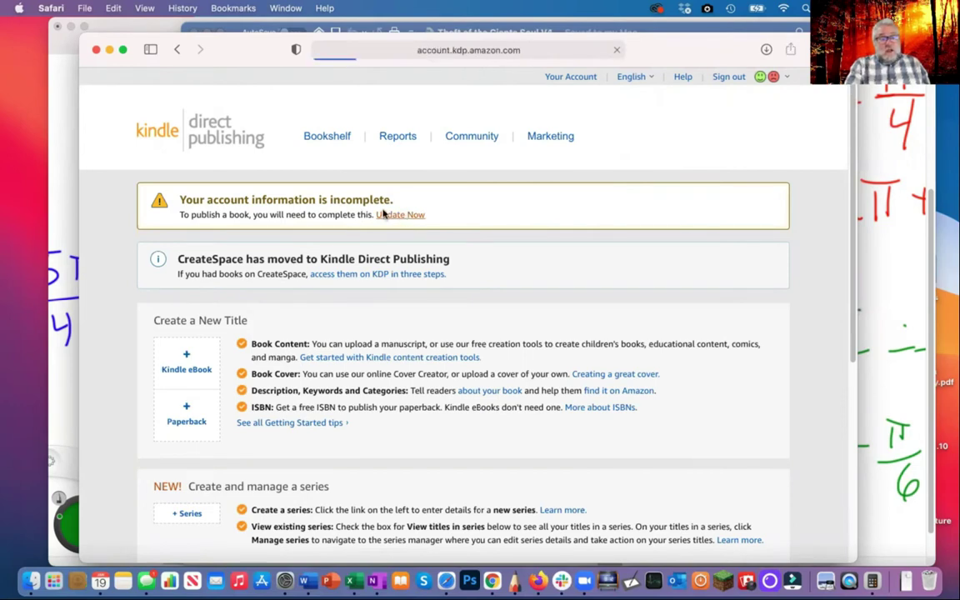
Choose United States as the My Account country or region
scroll(392, 219, "down", 3)
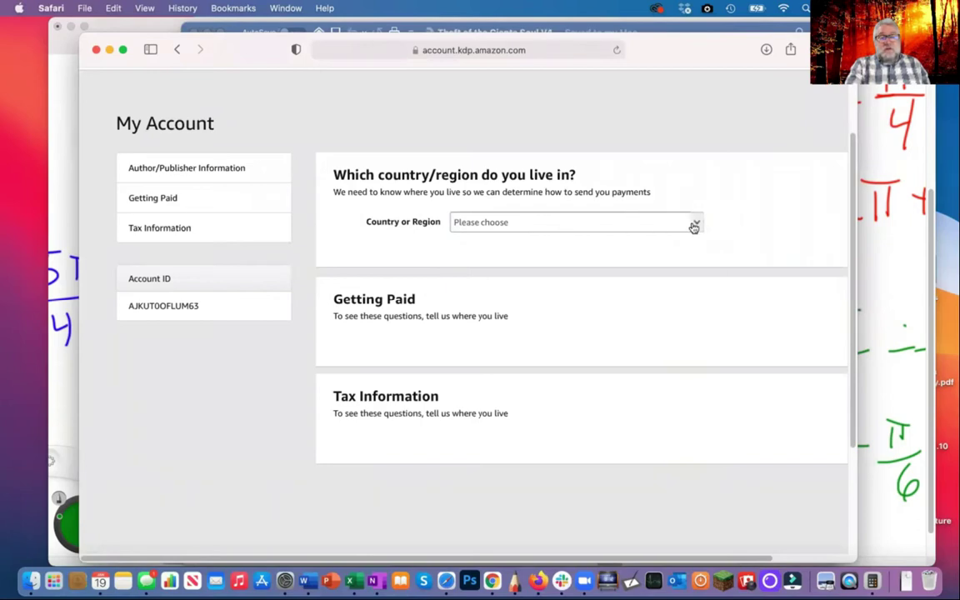
left_click(691, 223)
left_click(519, 252)
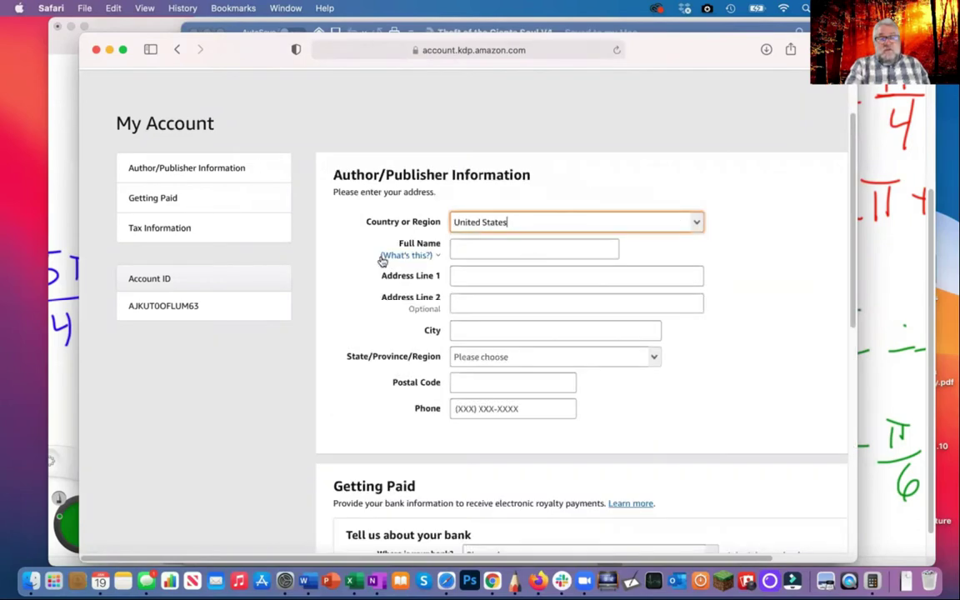
left_click(490, 247)
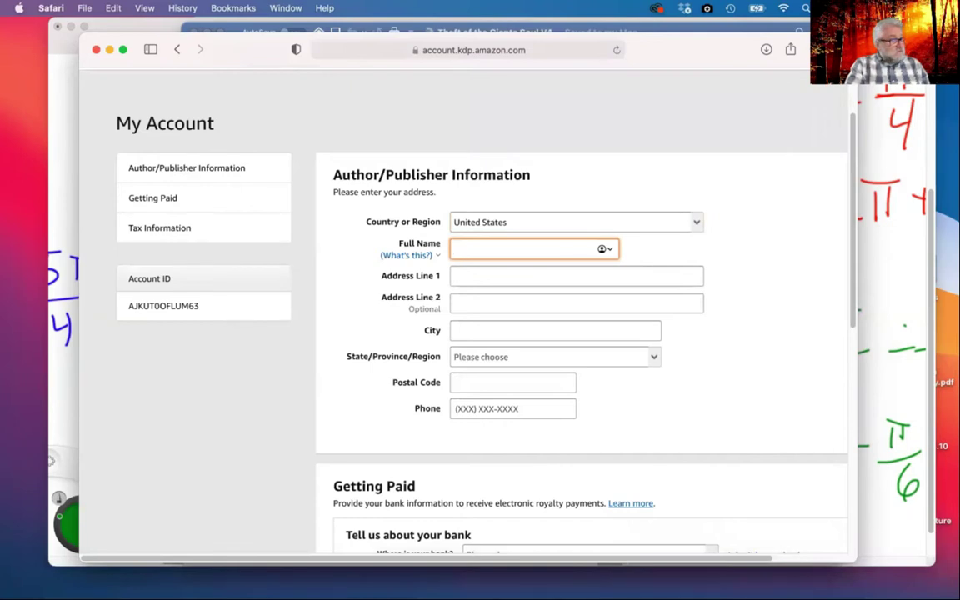
key("super+Tab")
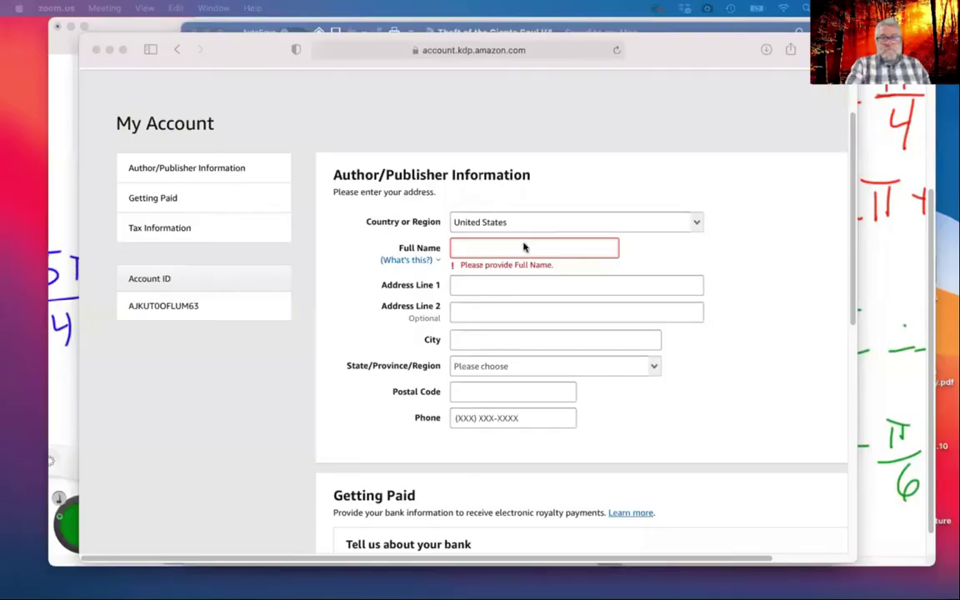
Enter the author's full name and the street address
left_click(525, 248)
type("Joh")
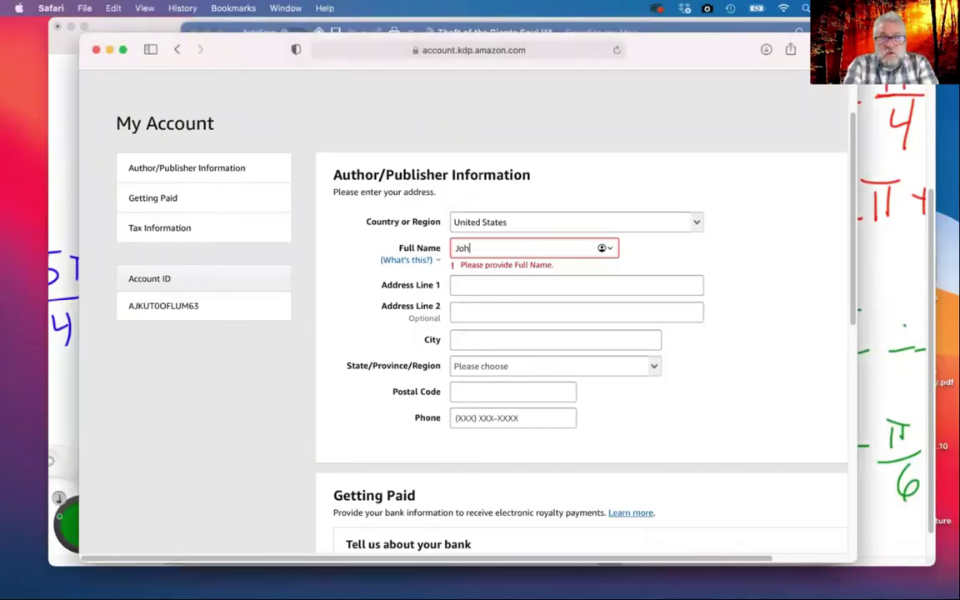
type("n Smith")
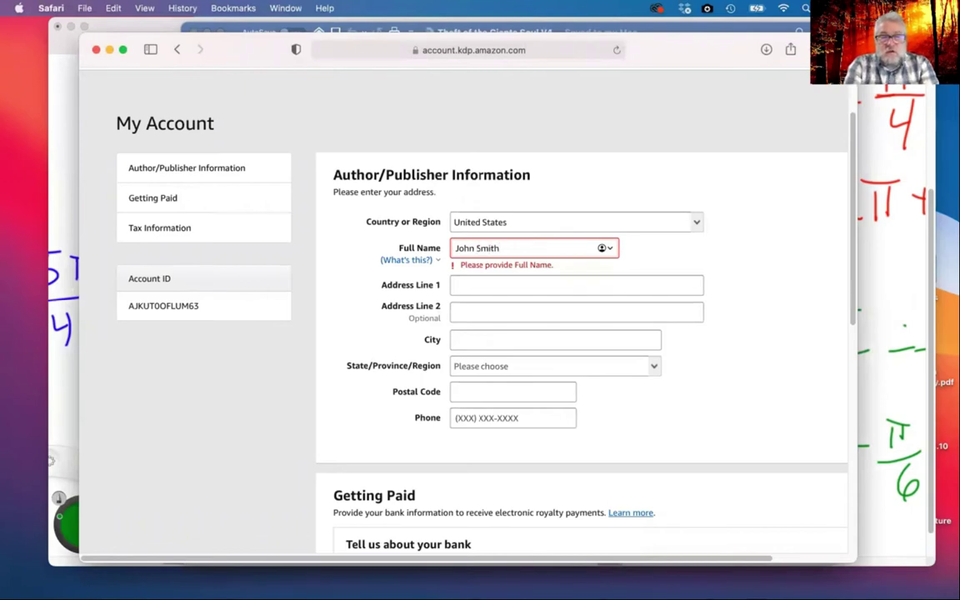
left_click(576, 285)
type("123 Sm")
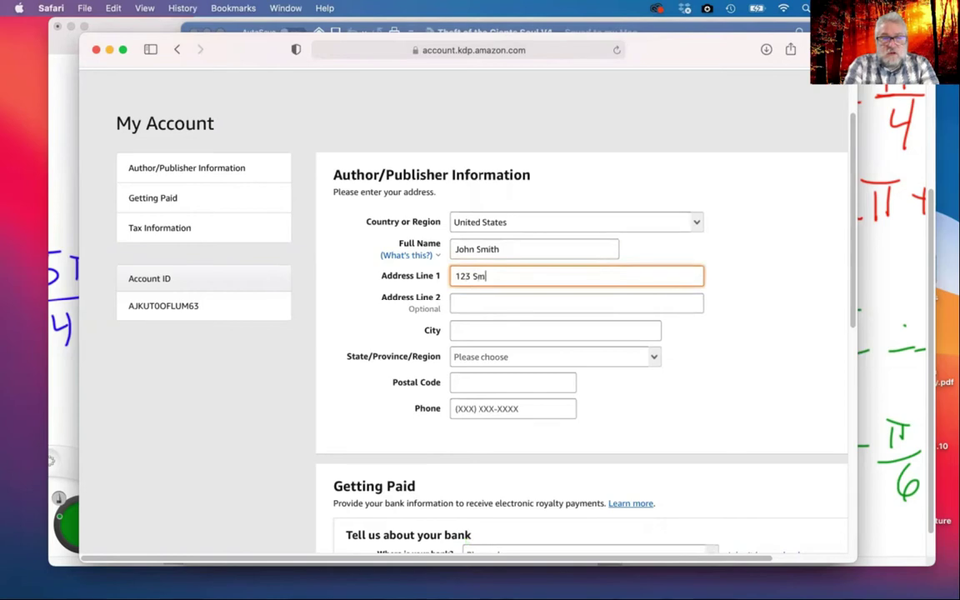
Fill in the city, choose New York as the state, and enter the postal code and phone number
key("Tab")
key("Tab")
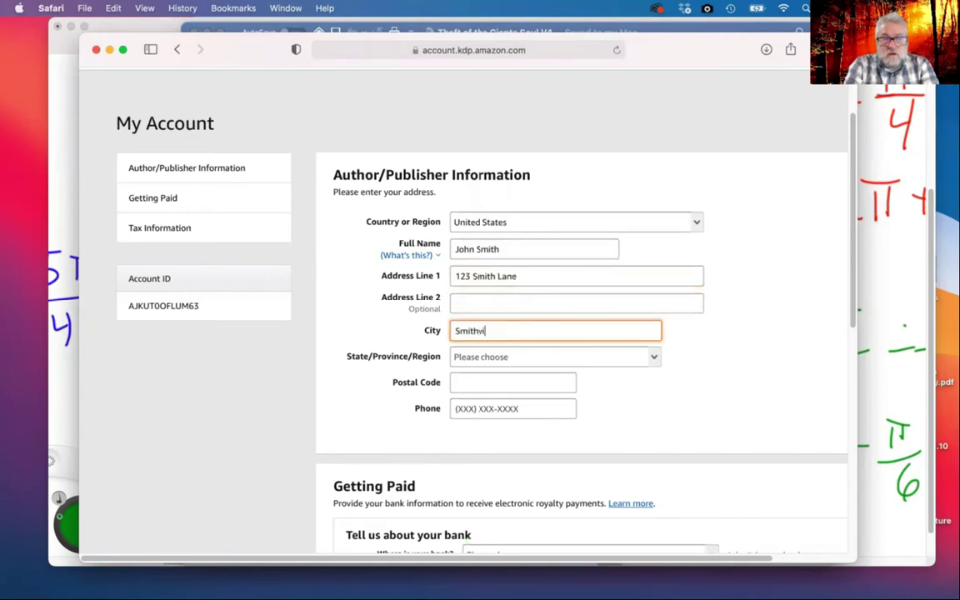
key("Tab")
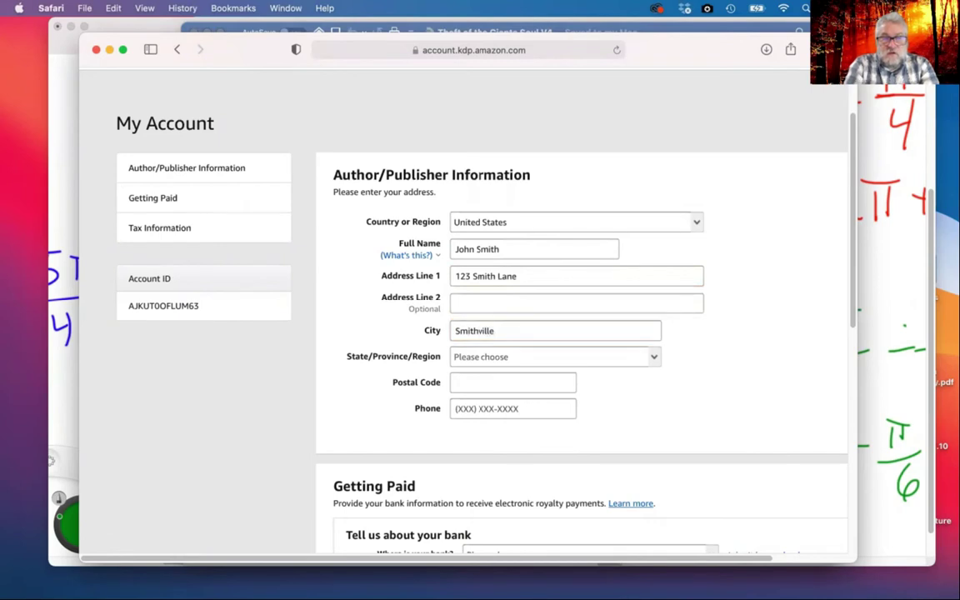
left_click(655, 360)
scroll(600, 418, "down", 5)
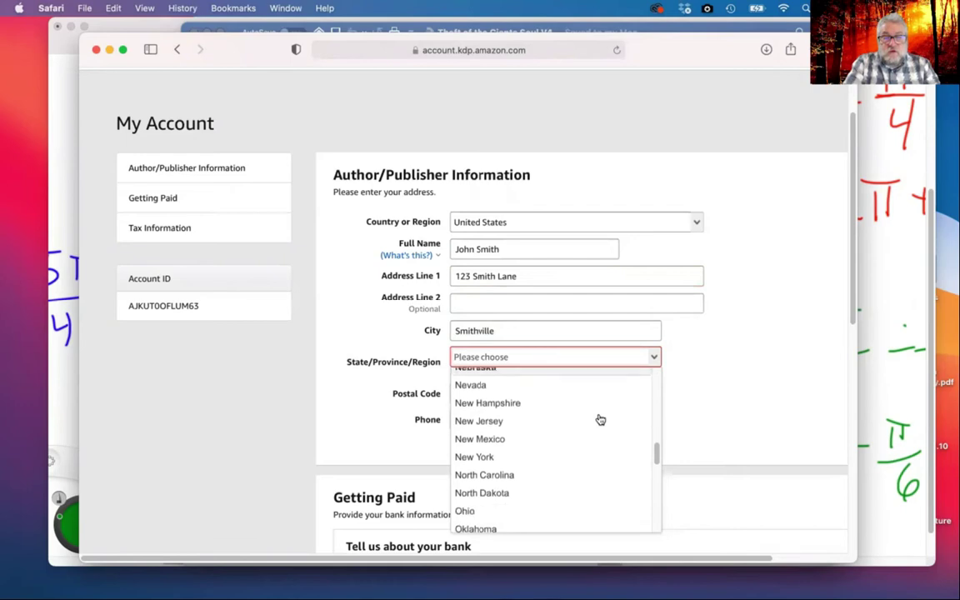
left_click(533, 455)
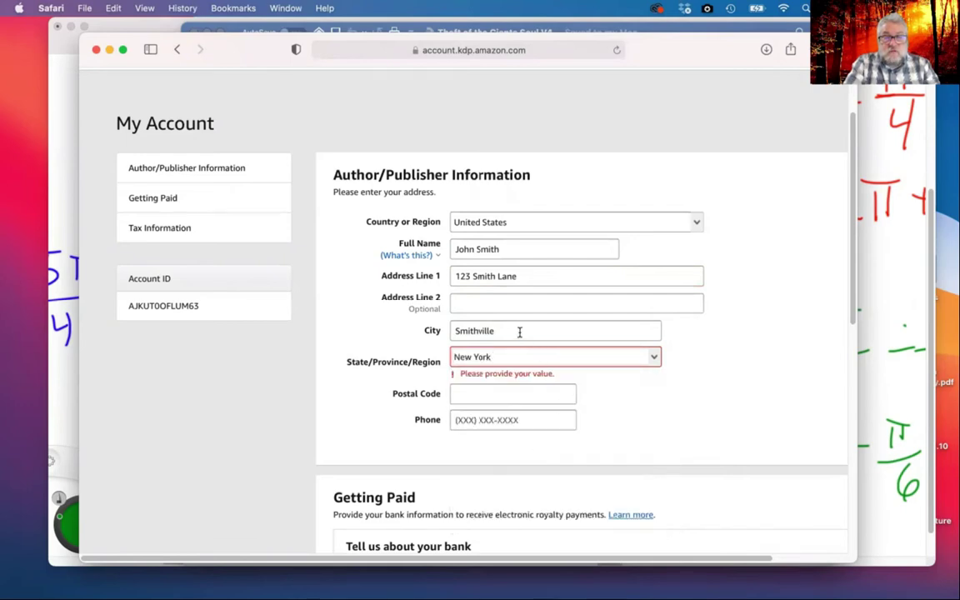
left_click(501, 390)
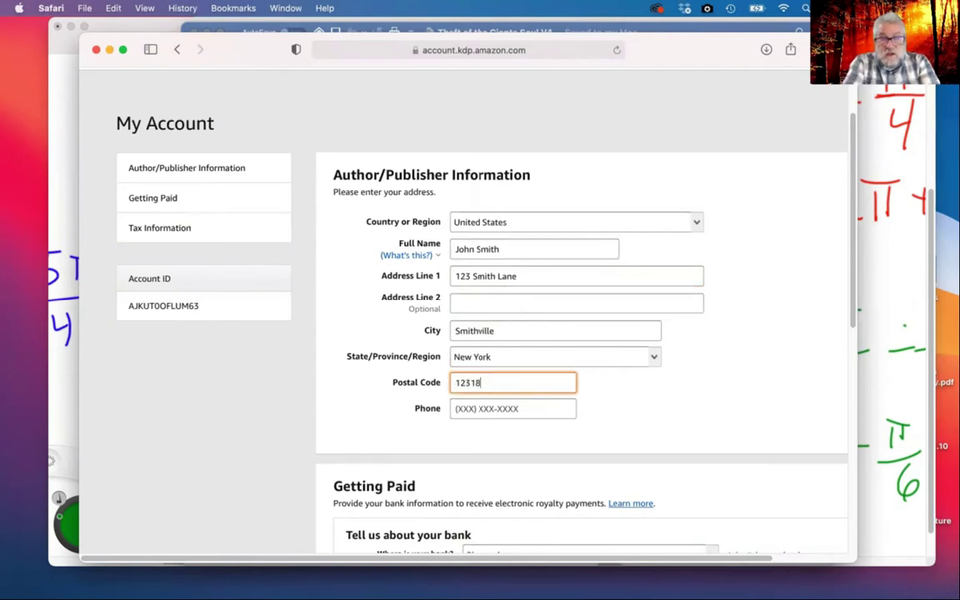
left_click(504, 409)
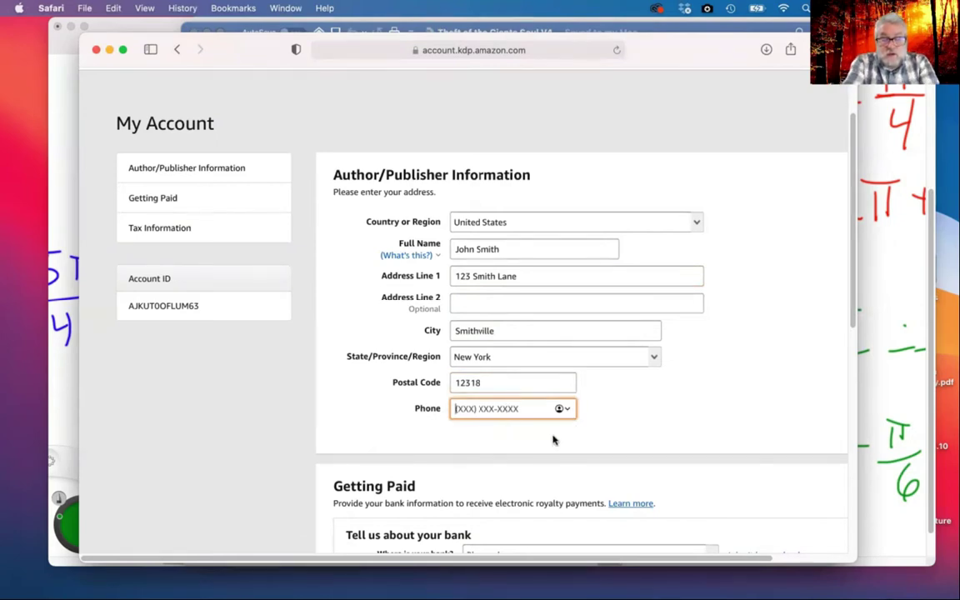
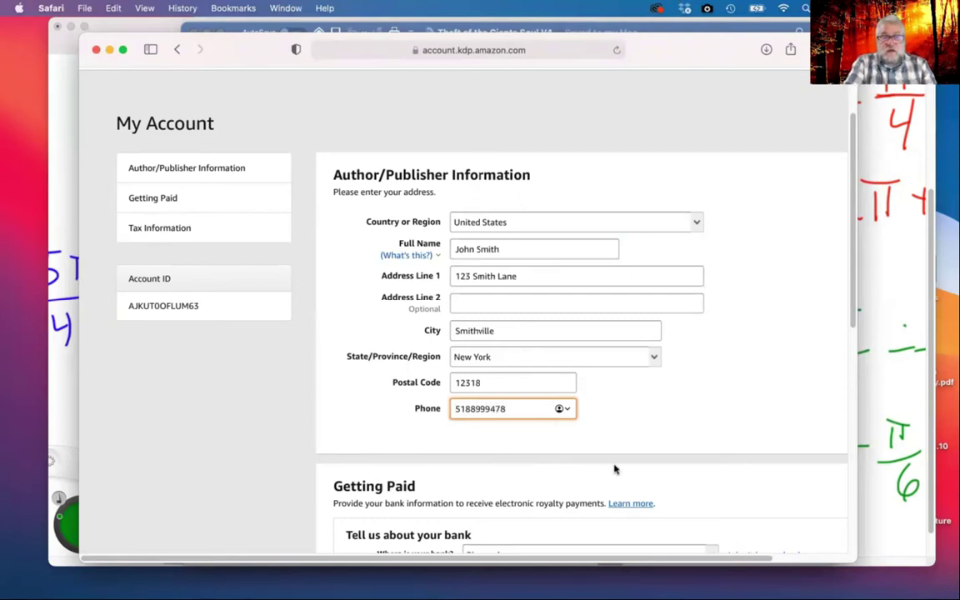
left_click(634, 428)
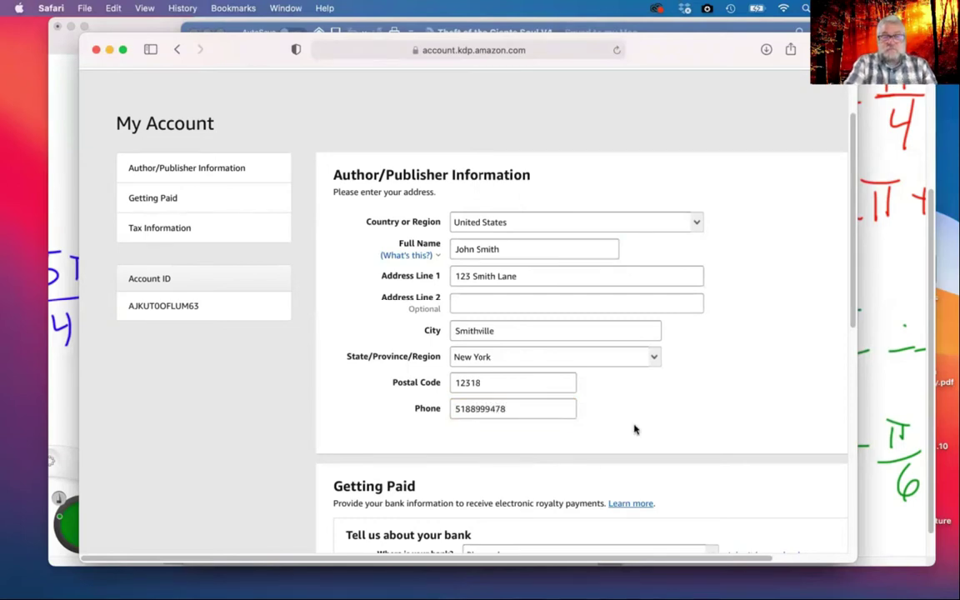
Set the bank location to United States and enter the account holder's name
scroll(639, 427, "down", 3)
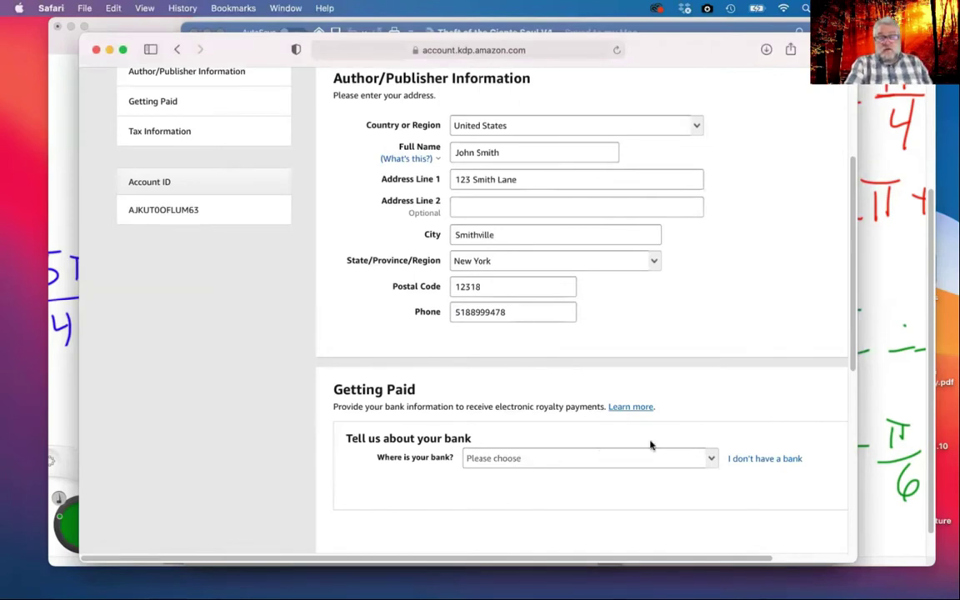
scroll(651, 445, "down", 3)
left_click(712, 319)
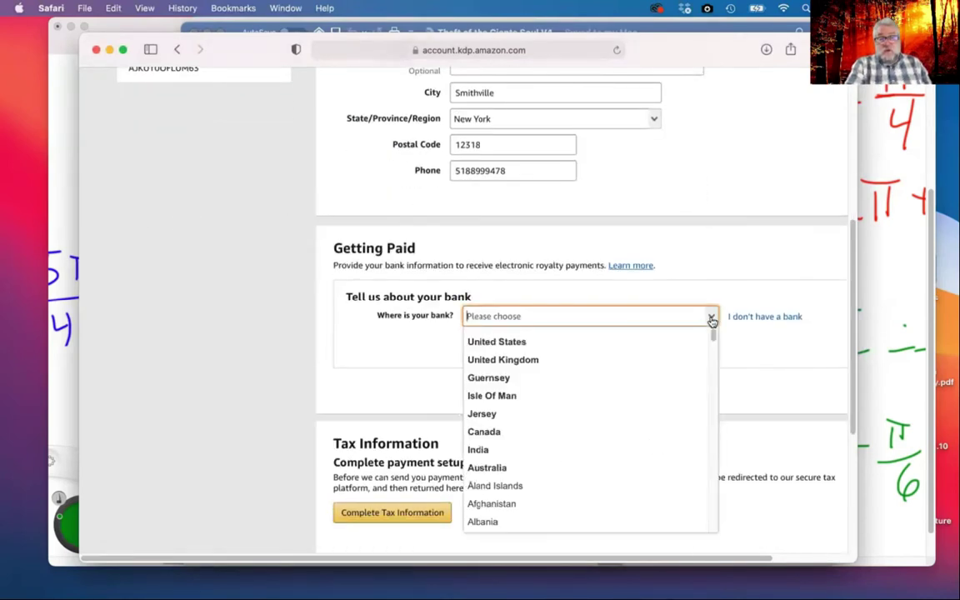
left_click(592, 342)
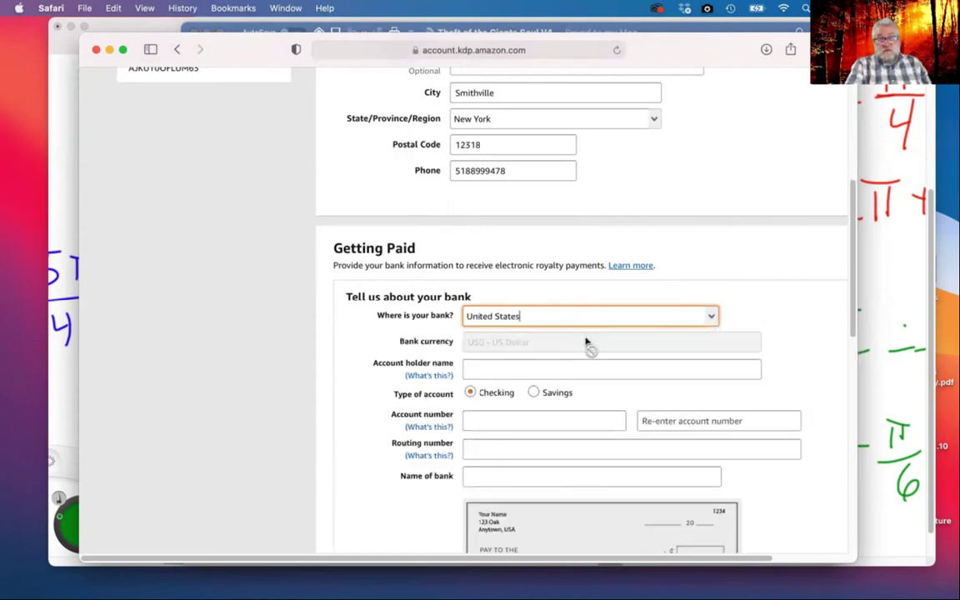
scroll(793, 322, "down", 1)
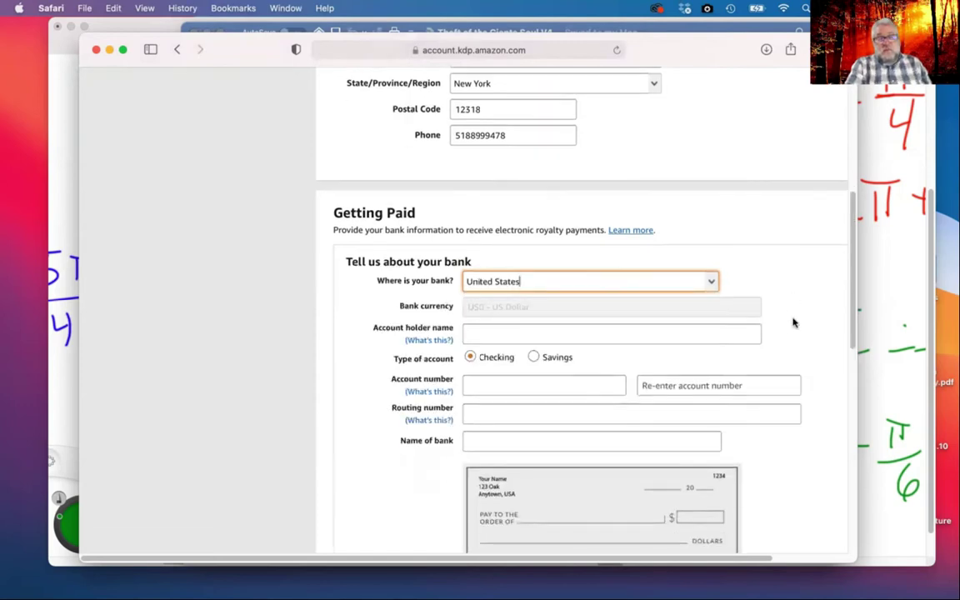
scroll(793, 322, "down", 1)
left_click(510, 294)
type("Joh Smith")
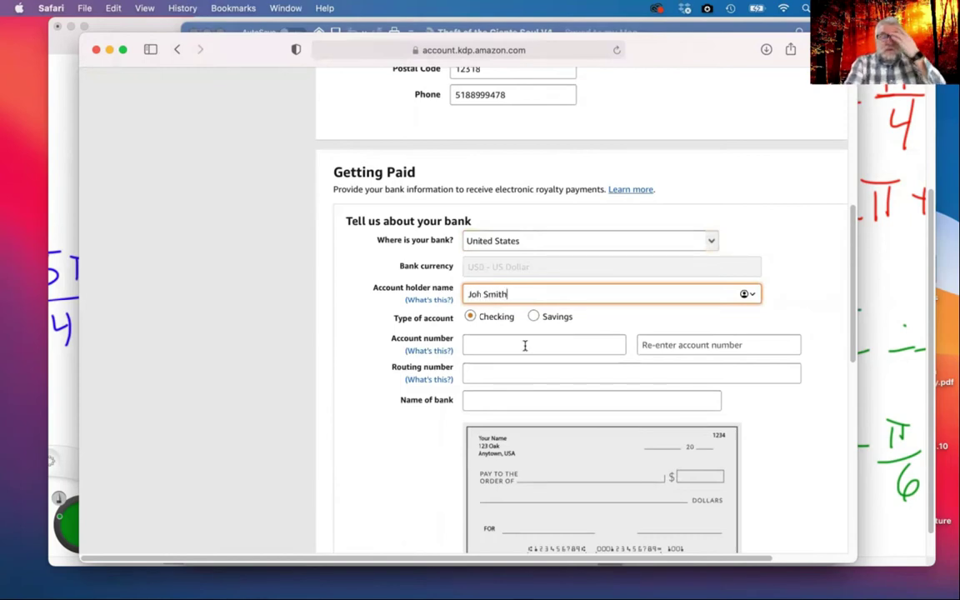
Try to save the bank details, then cancel adding the bank account
scroll(529, 369, "down", 1)
scroll(528, 369, "down", 2)
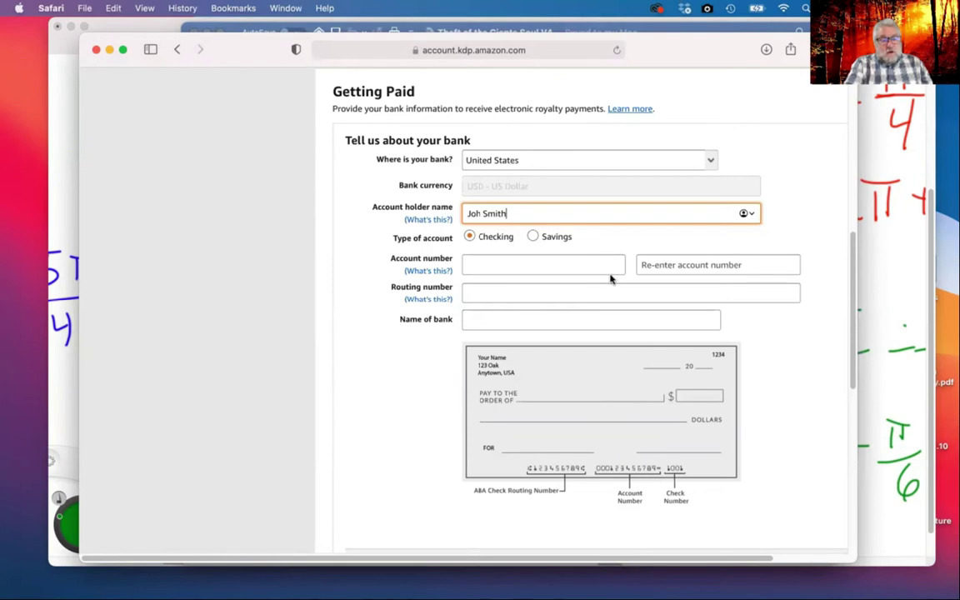
scroll(629, 321, "down", 3)
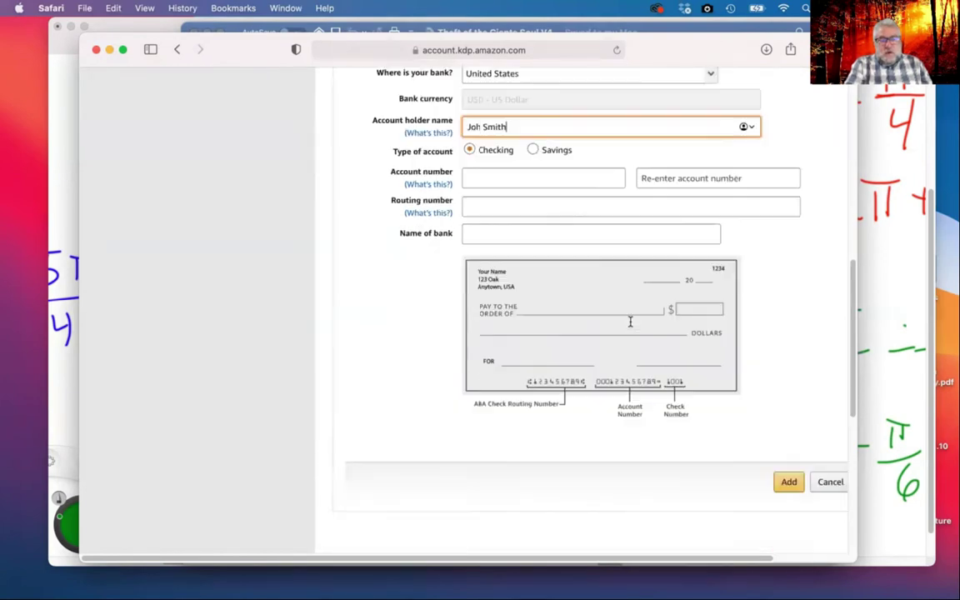
scroll(630, 321, "up", 3)
scroll(630, 324, "right", 1)
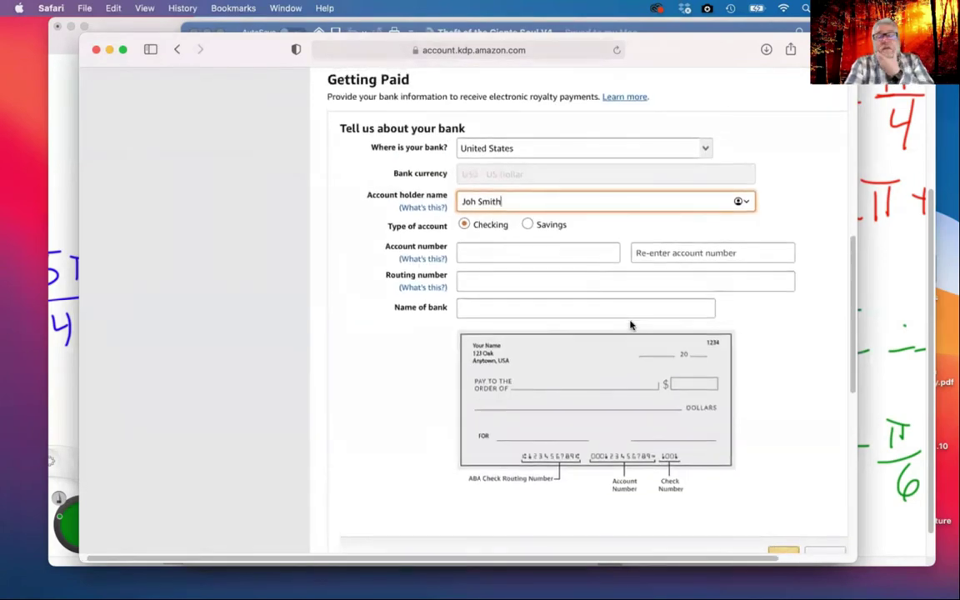
scroll(631, 325, "down", 4)
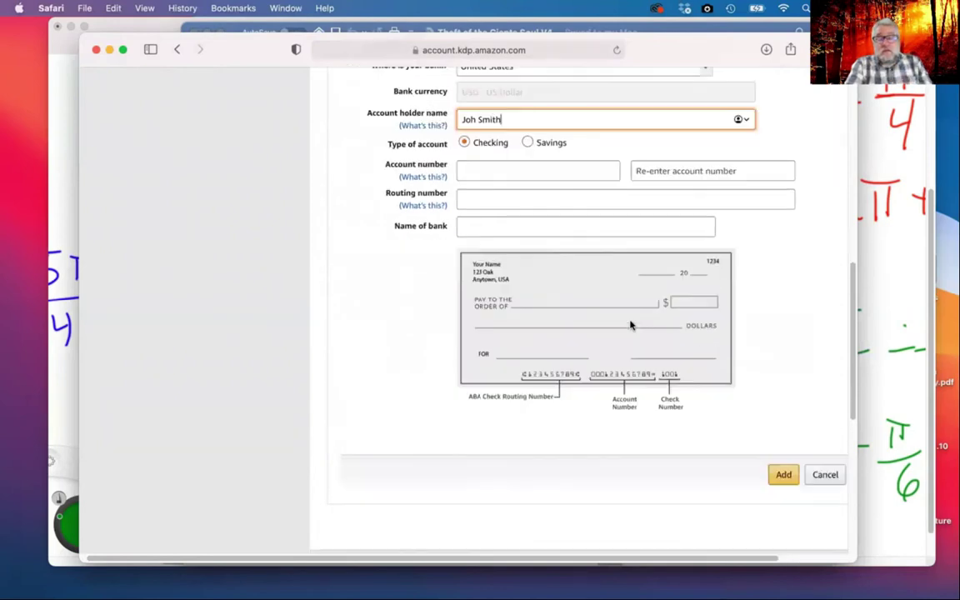
left_click(783, 412)
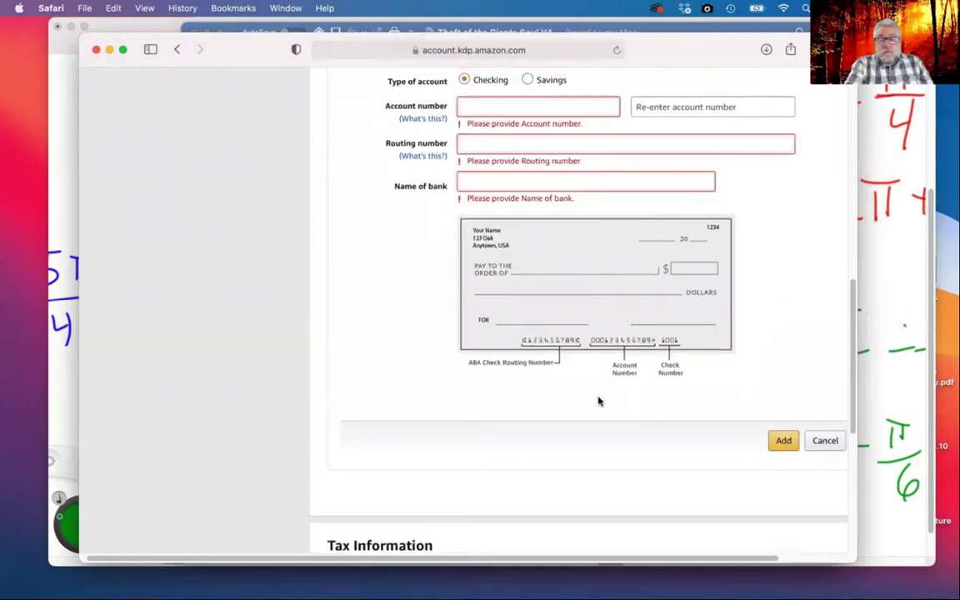
left_click(824, 441)
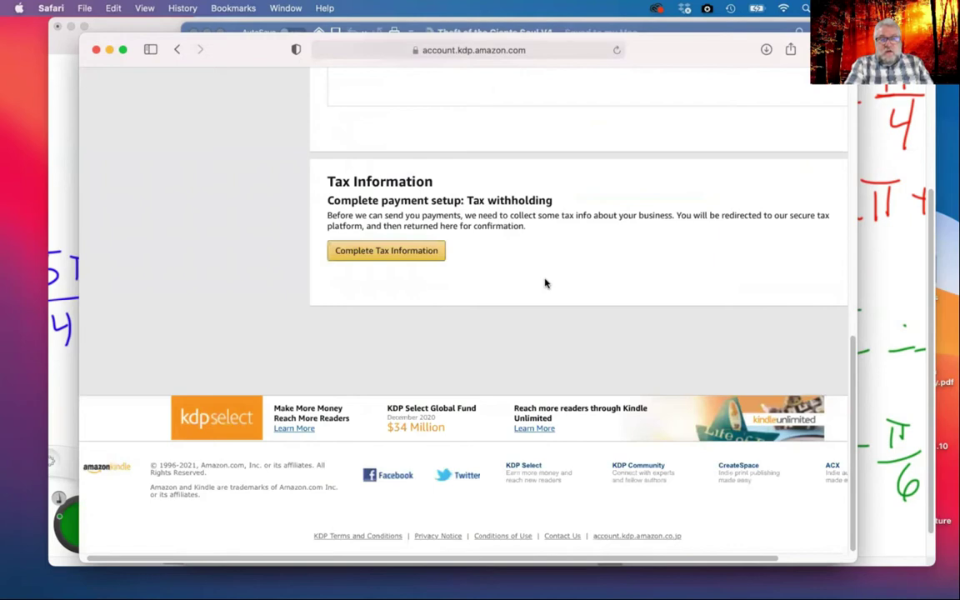
Start the tax information setup from the Tax Information section
scroll(570, 244, "up", 3)
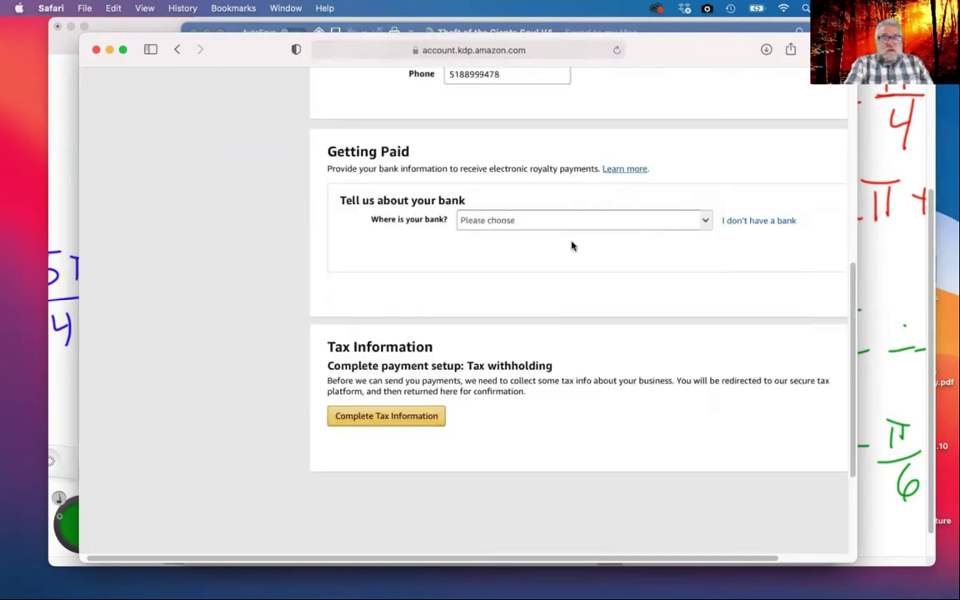
scroll(517, 315, "down", 2)
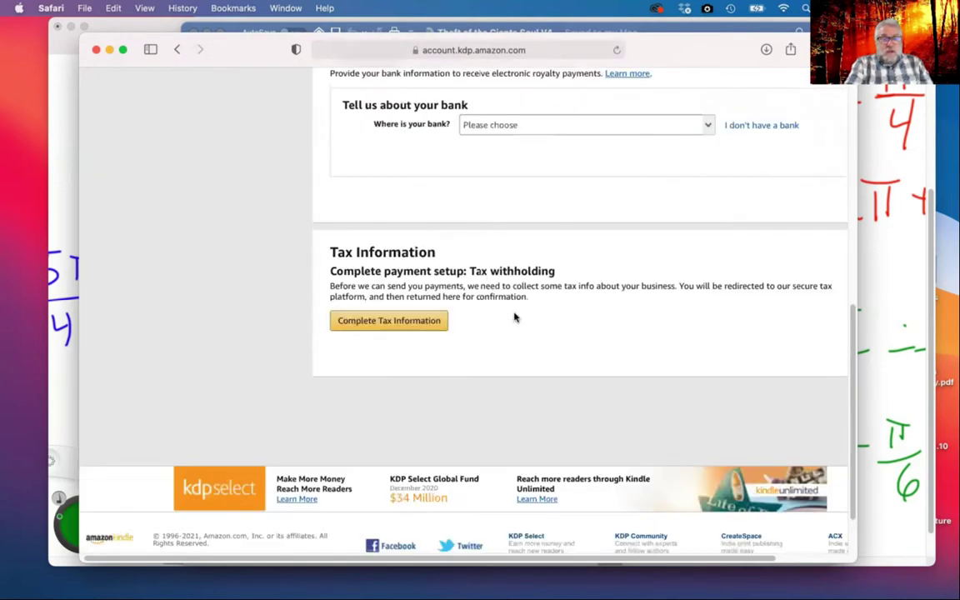
left_click(433, 305)
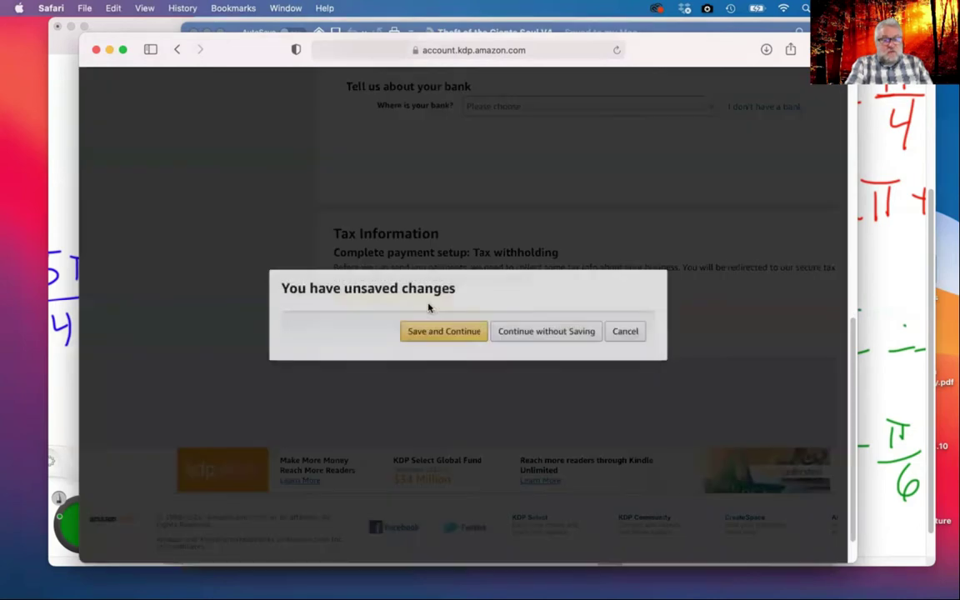
Save the account changes and answer Yes to being a U.S. person
left_click(452, 333)
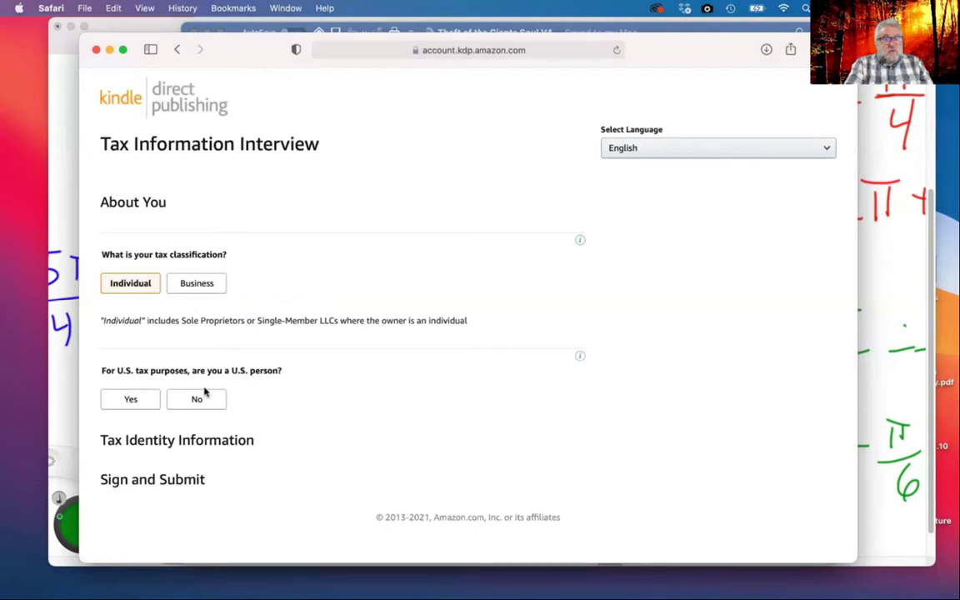
left_click(129, 398)
scroll(299, 427, "down", 3)
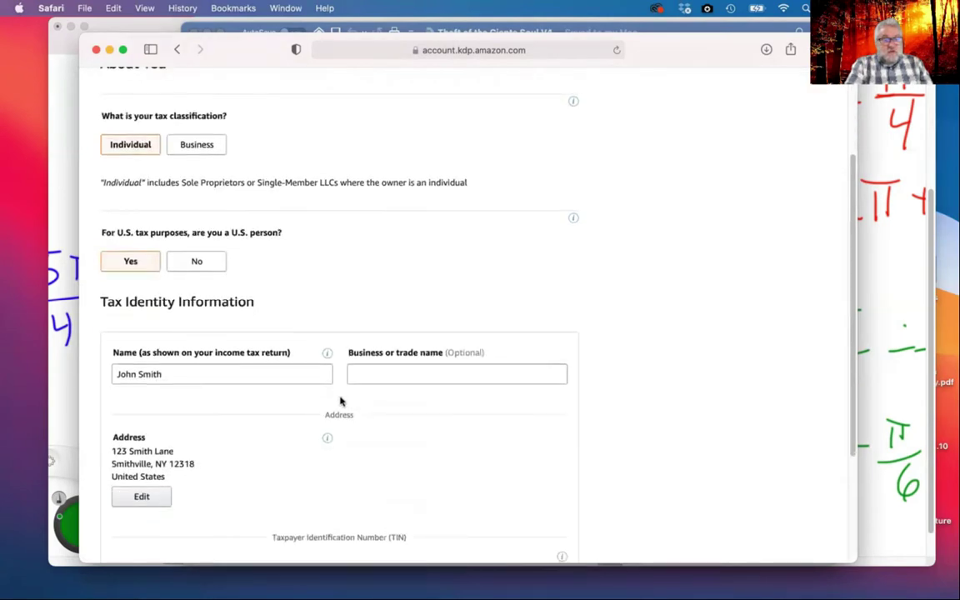
Visit the business name and TIN fields, then go back to the account page
left_click(380, 373)
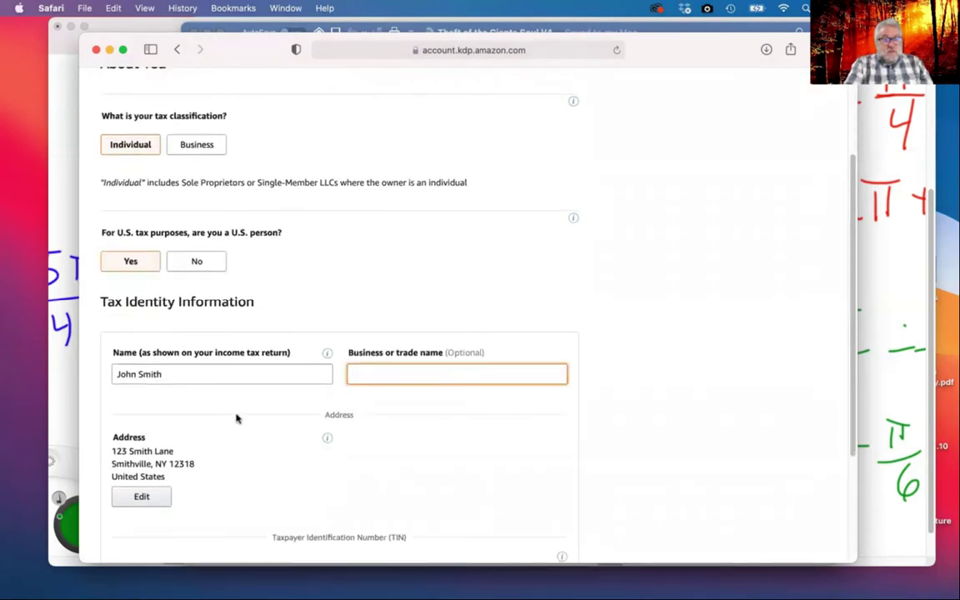
scroll(236, 418, "down", 2)
scroll(238, 407, "down", 1)
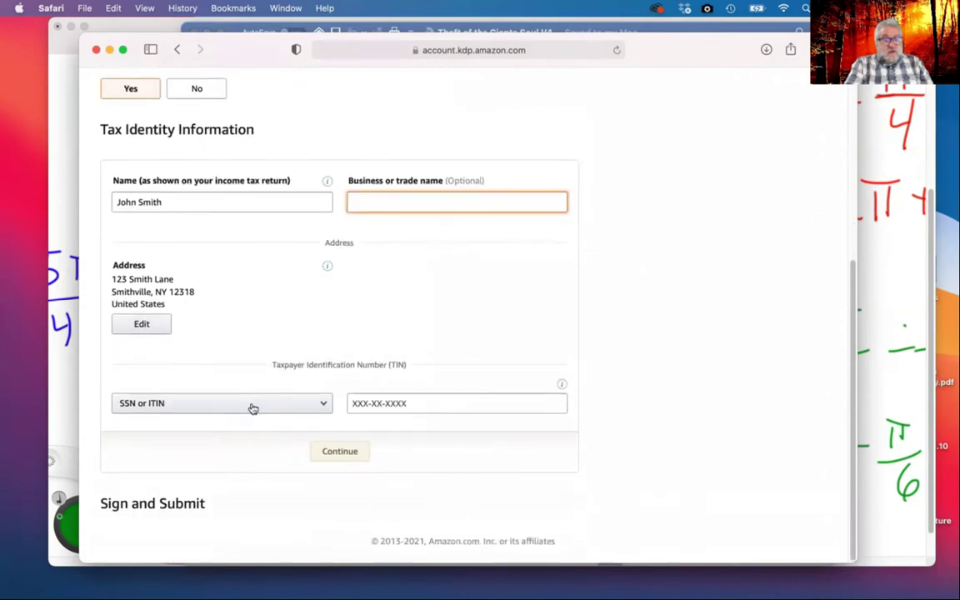
left_click(427, 408)
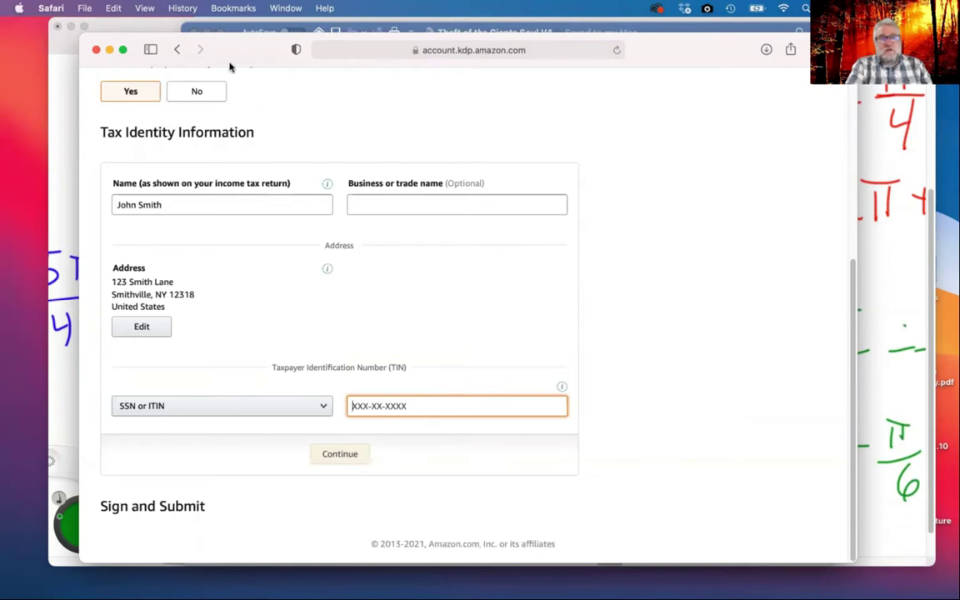
left_click(177, 50)
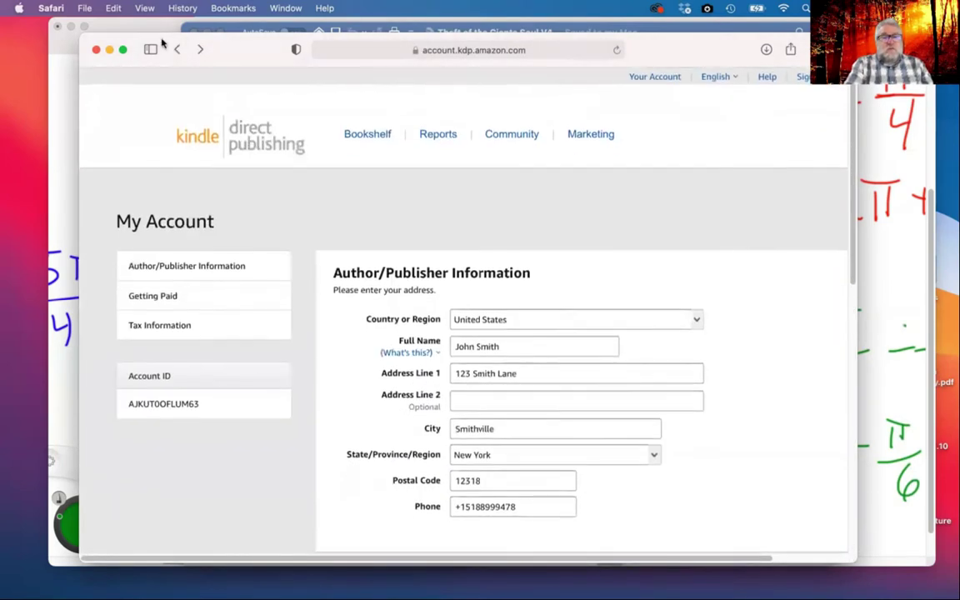
Go to the Bookshelf and scroll to the Create a New Title options
left_click(367, 131)
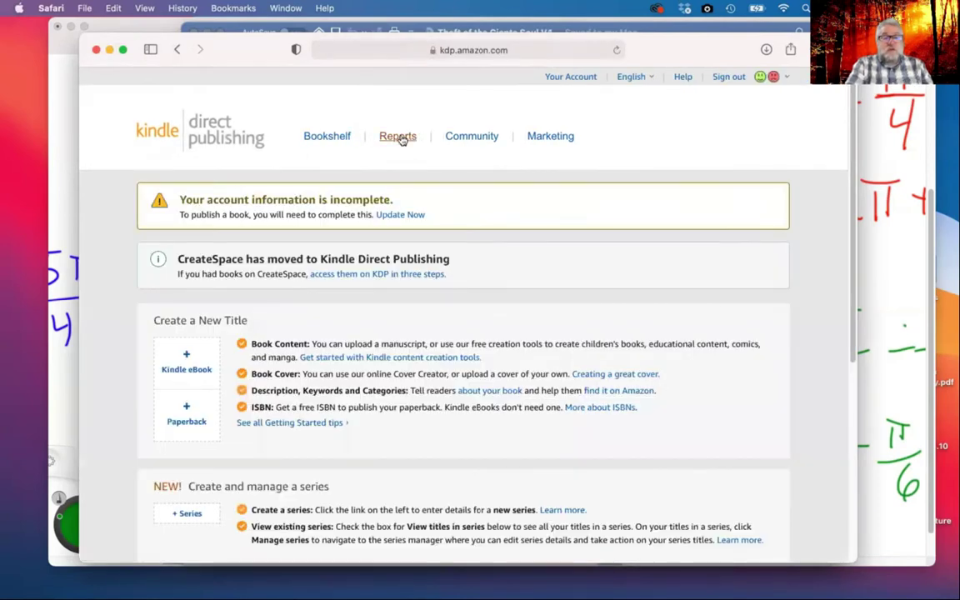
scroll(422, 245, "down", 3)
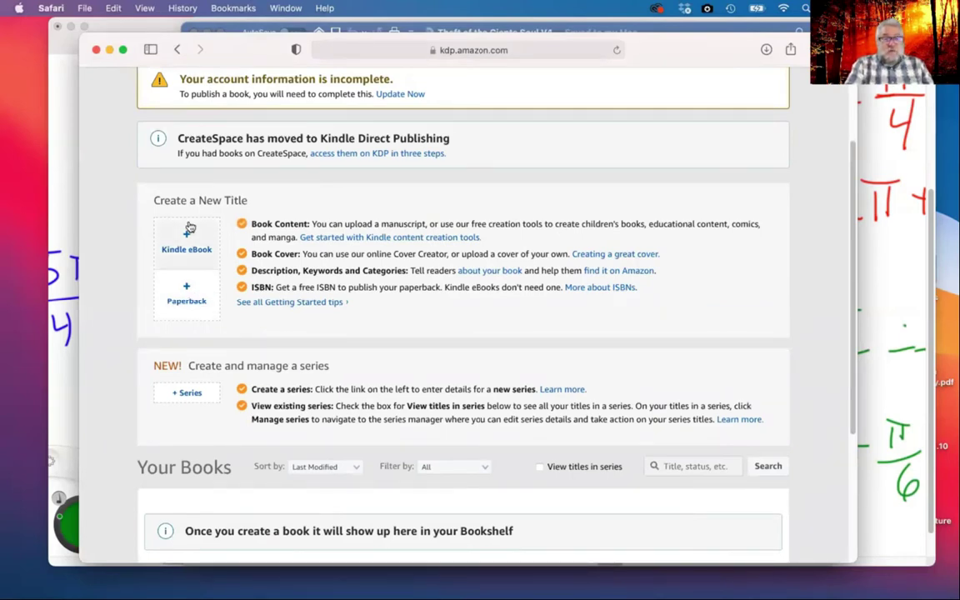
Start a new paperback titled 'Don't buy this book'
left_click(191, 293)
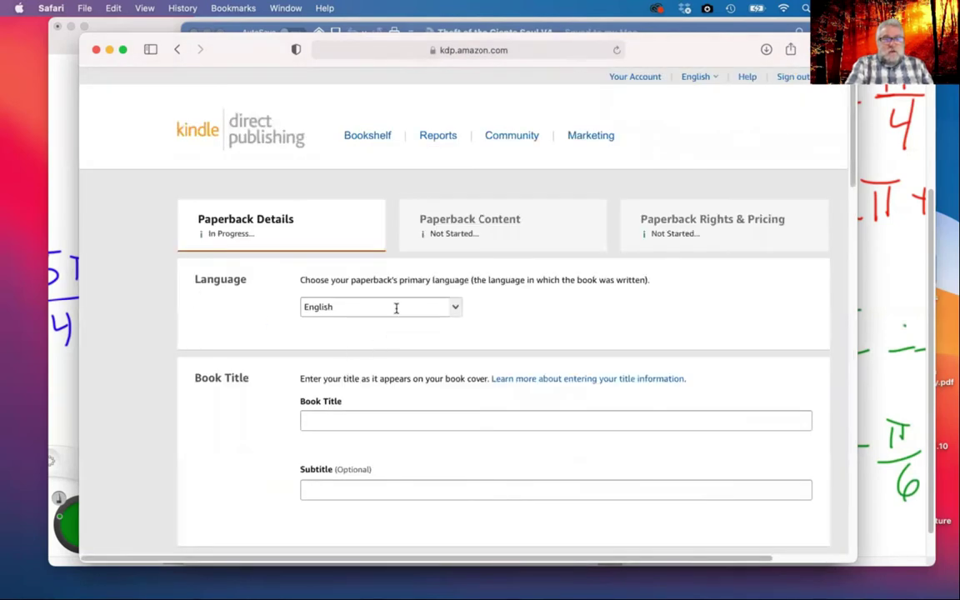
scroll(396, 306, "down", 3)
left_click(392, 277)
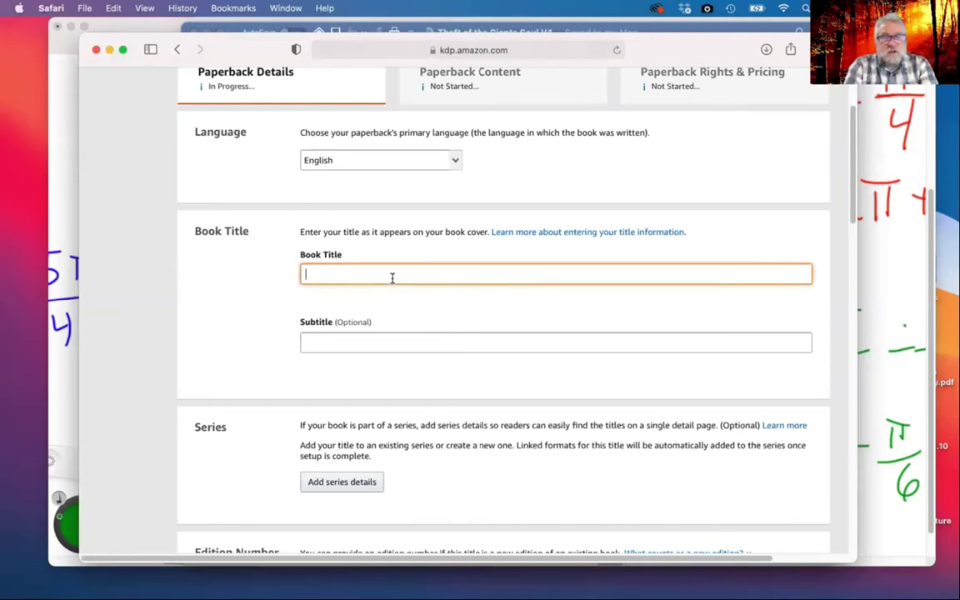
type("Don't buy this book")
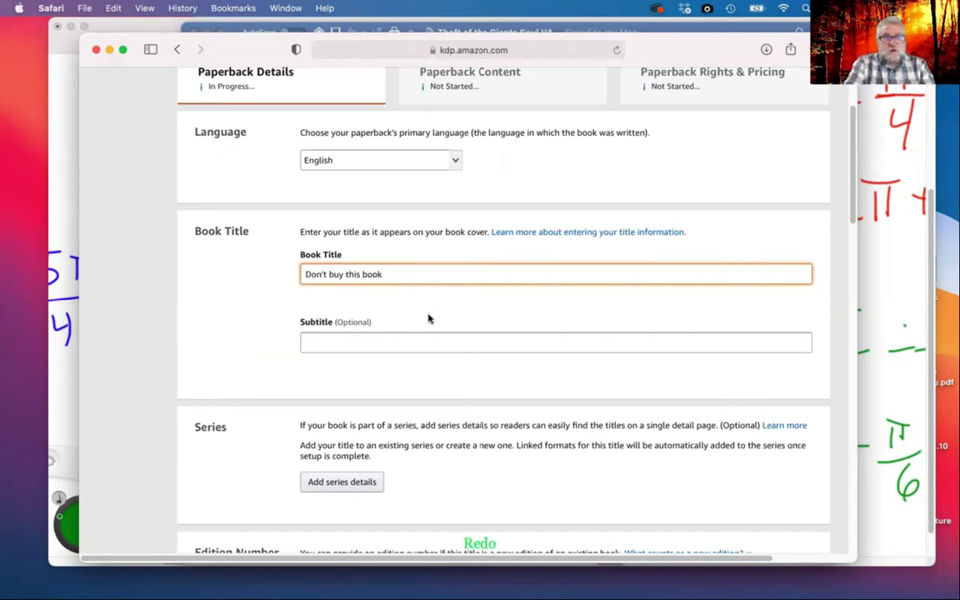
Enter the primary author's first and last name, fixing the last-name typo
scroll(428, 318, "down", 5)
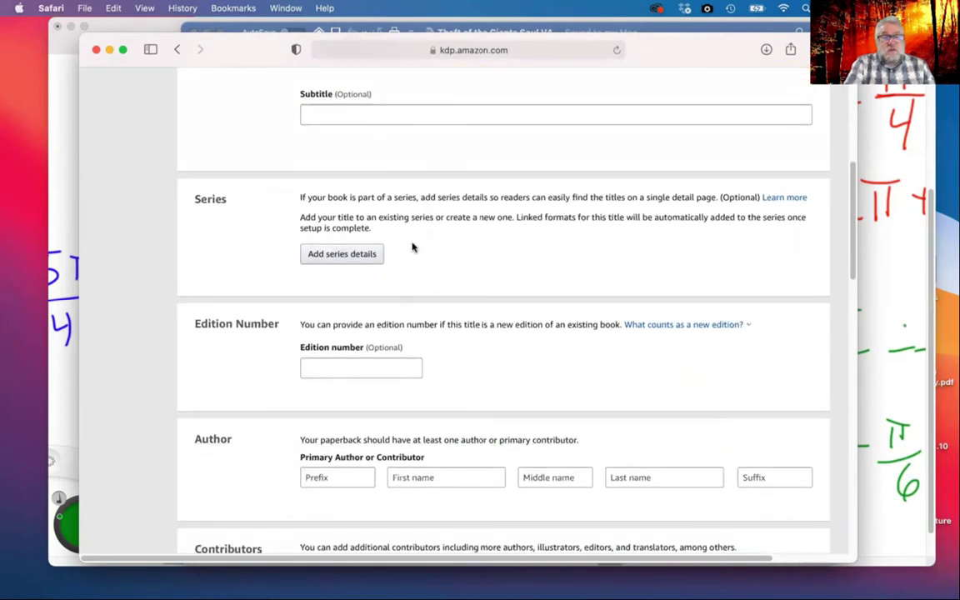
scroll(360, 370, "down", 4)
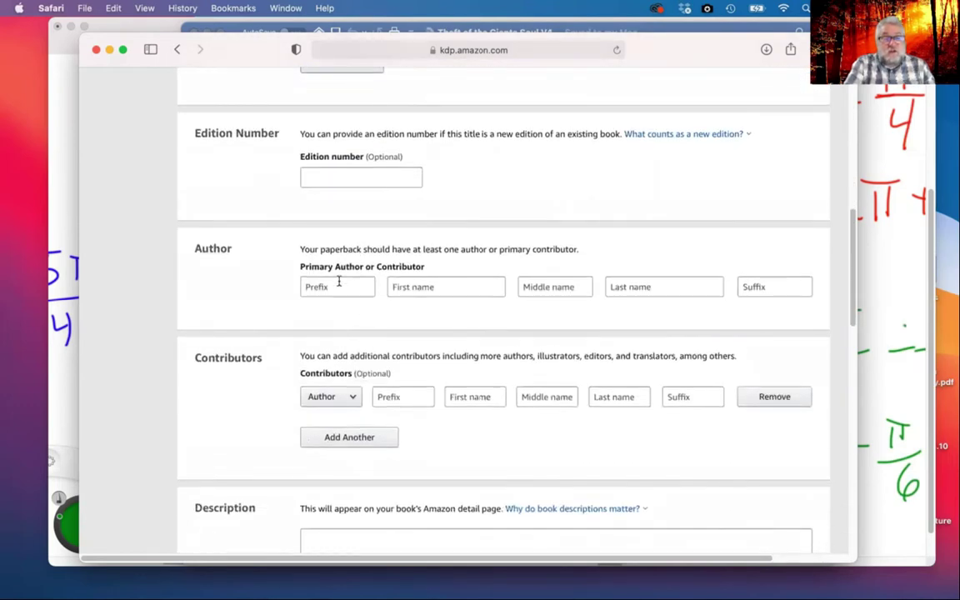
left_click(442, 286)
type("John")
left_click(633, 287)
type("Smth")
key("BackSpace")
type("ith")
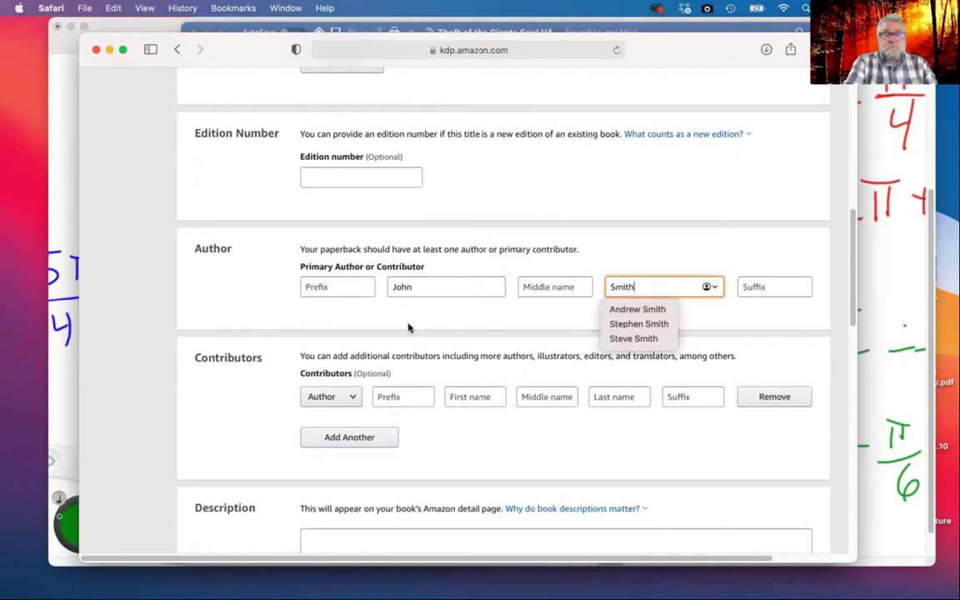
left_click(246, 417)
scroll(240, 450, "down", 5)
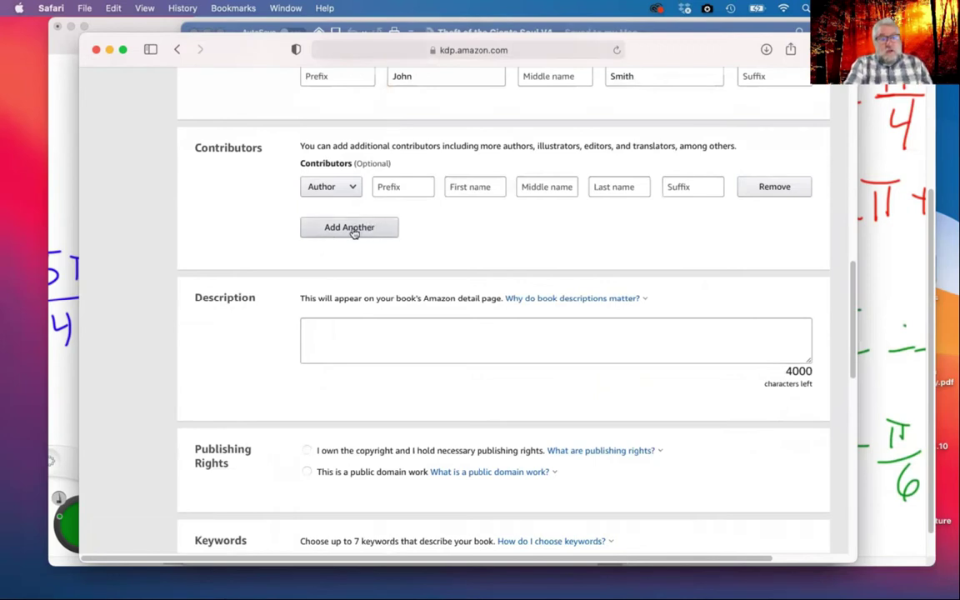
Write the description about Lacy's false accusation, ending 'DEAD wrong!'
left_click(348, 332)
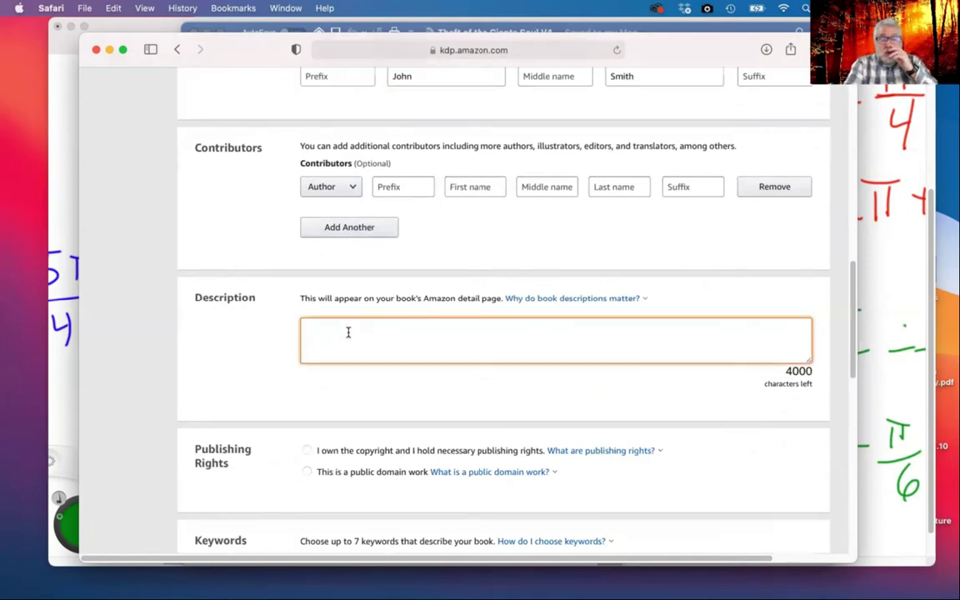
scroll(332, 327, "down", 1)
scroll(333, 330, "up", 1)
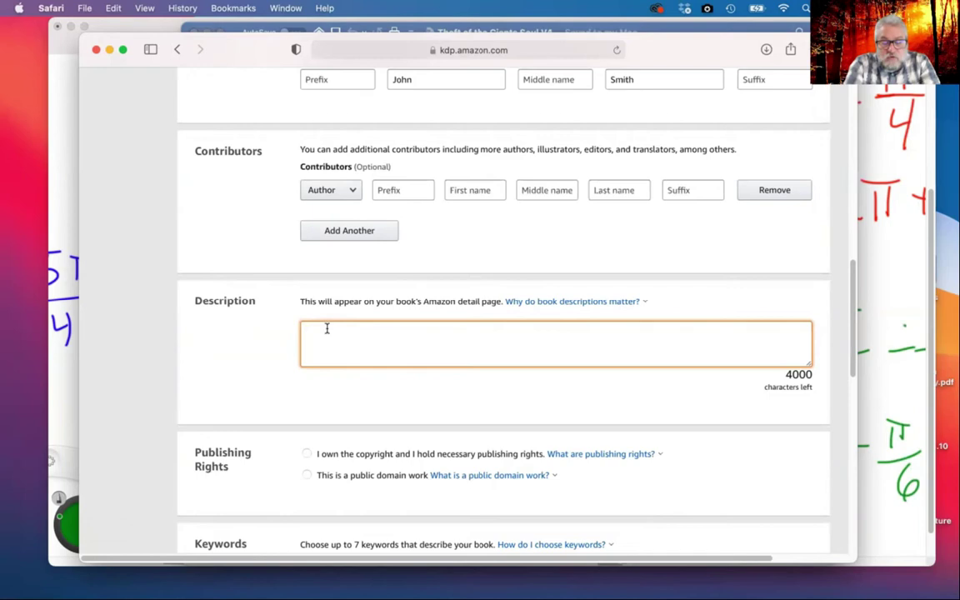
type("Lacy")
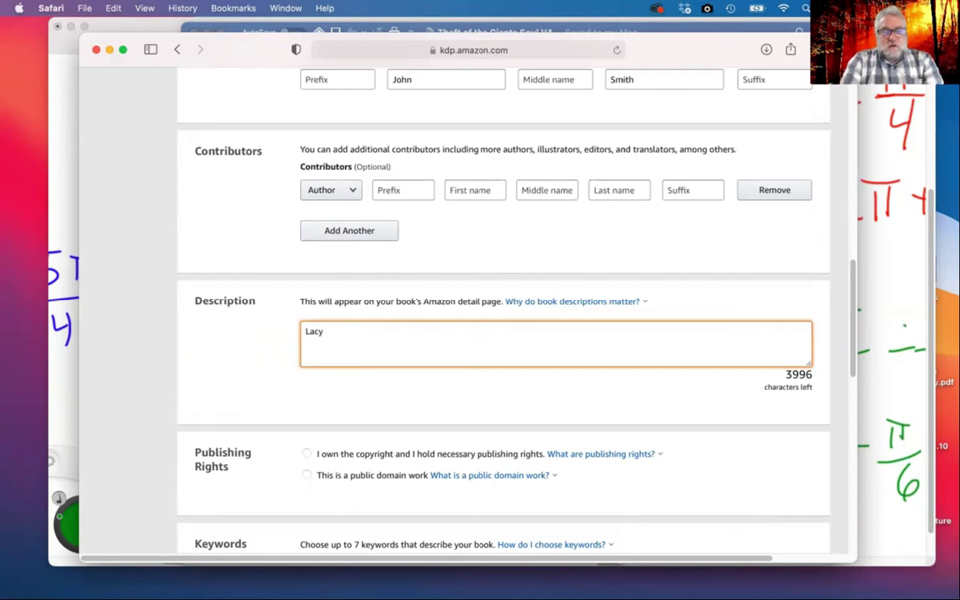
key("BackSpace")
key("BackSpace")
key("BackSpace")
type("cy was")
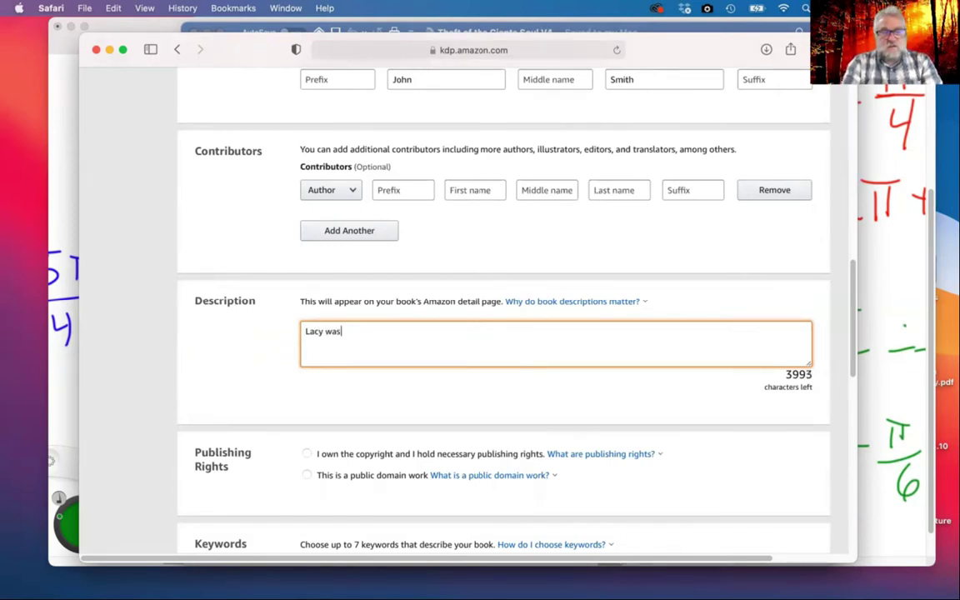
type(" poor, her family sick, and she was accu")
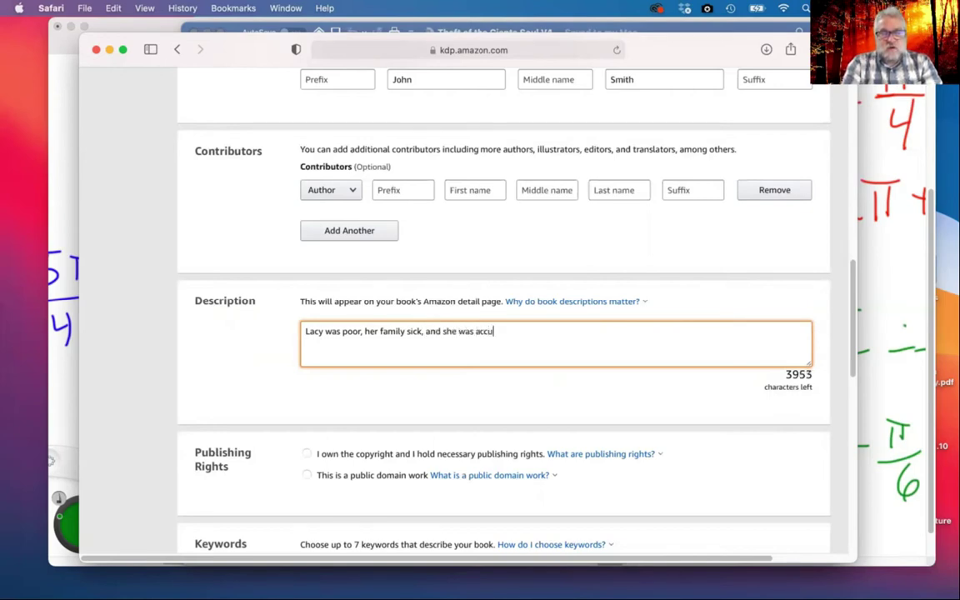
type("sed ")
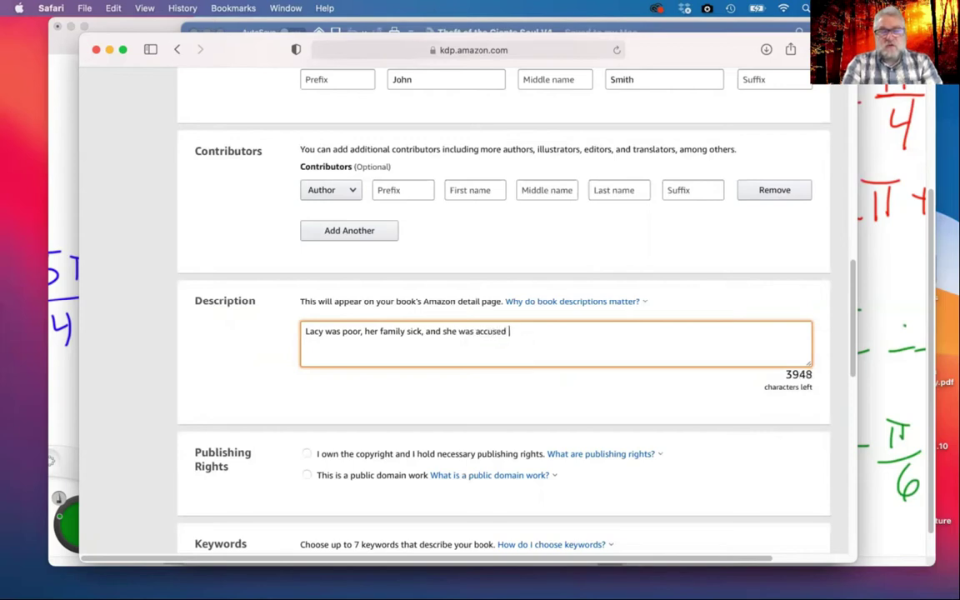
type("of a crime ")
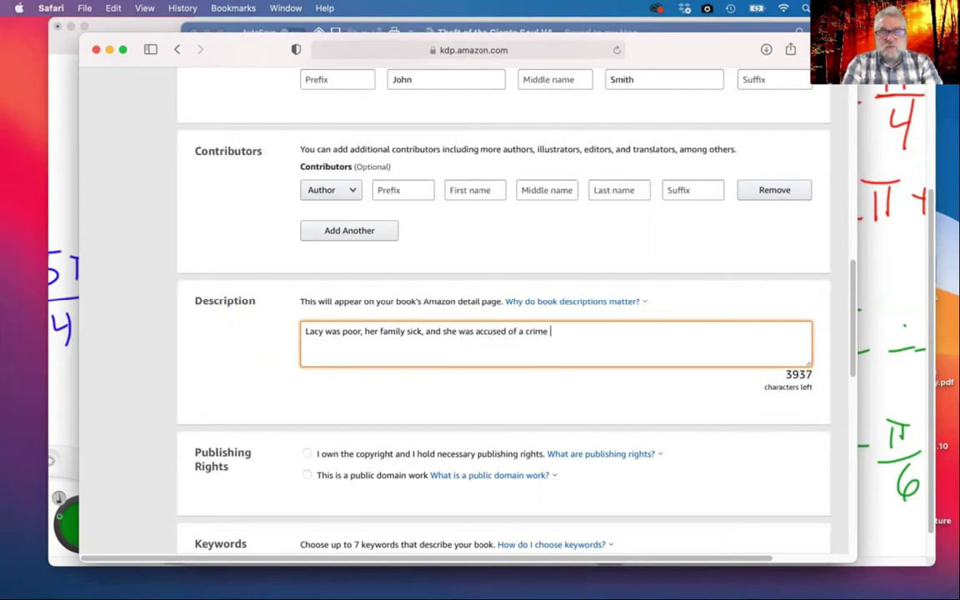
type("she did not comm")
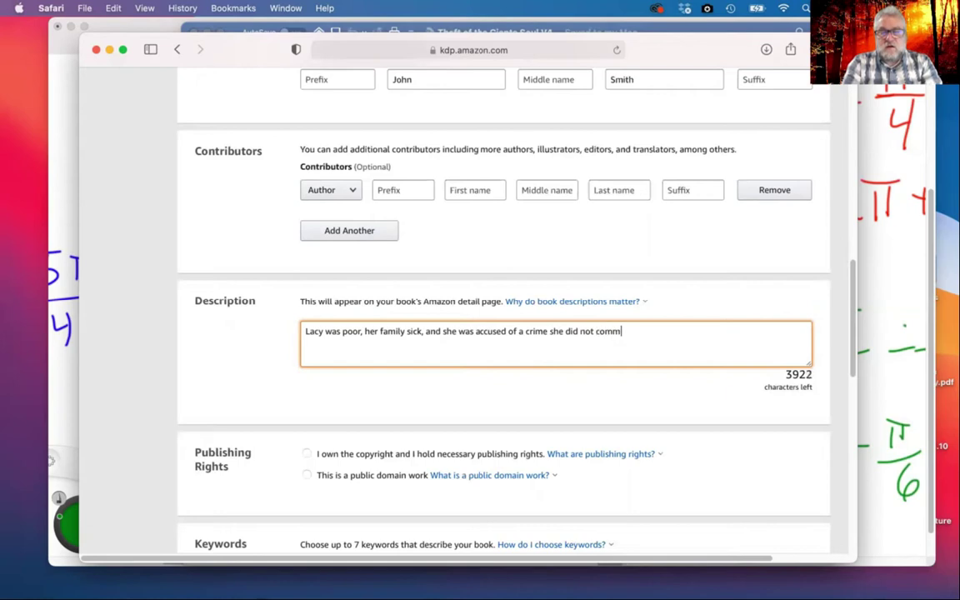
type("it. She th")
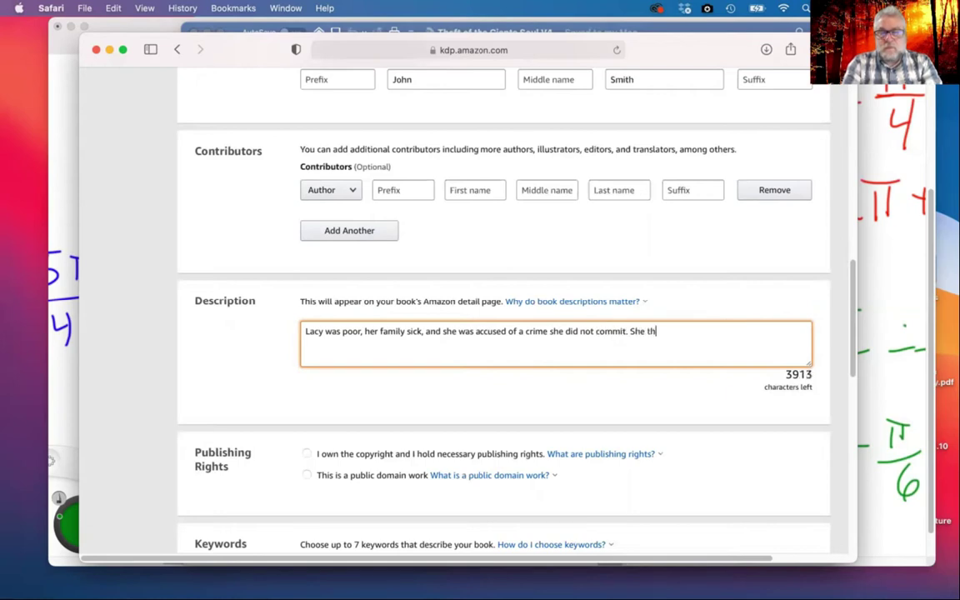
type("ought her ")
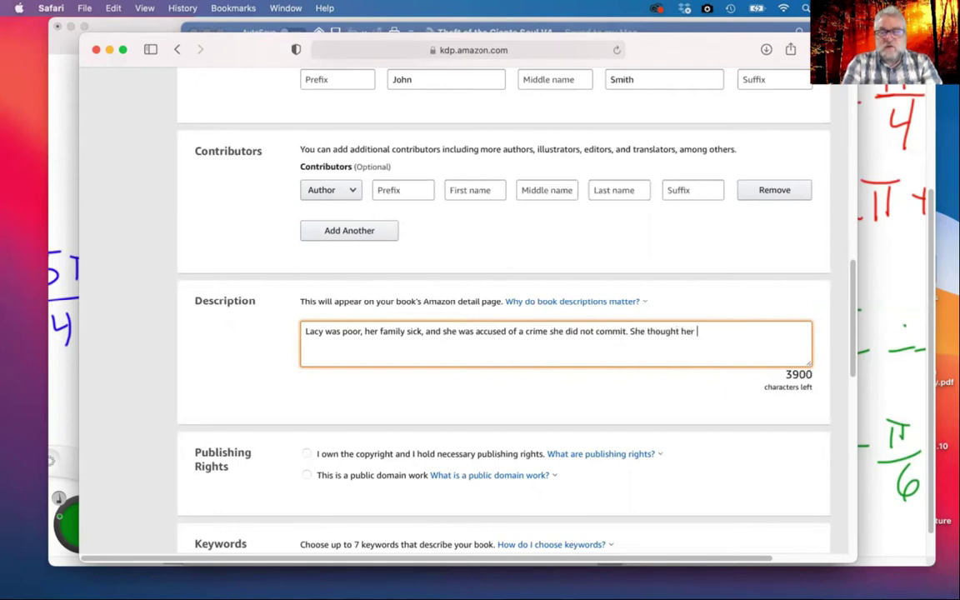
type("life couldn")
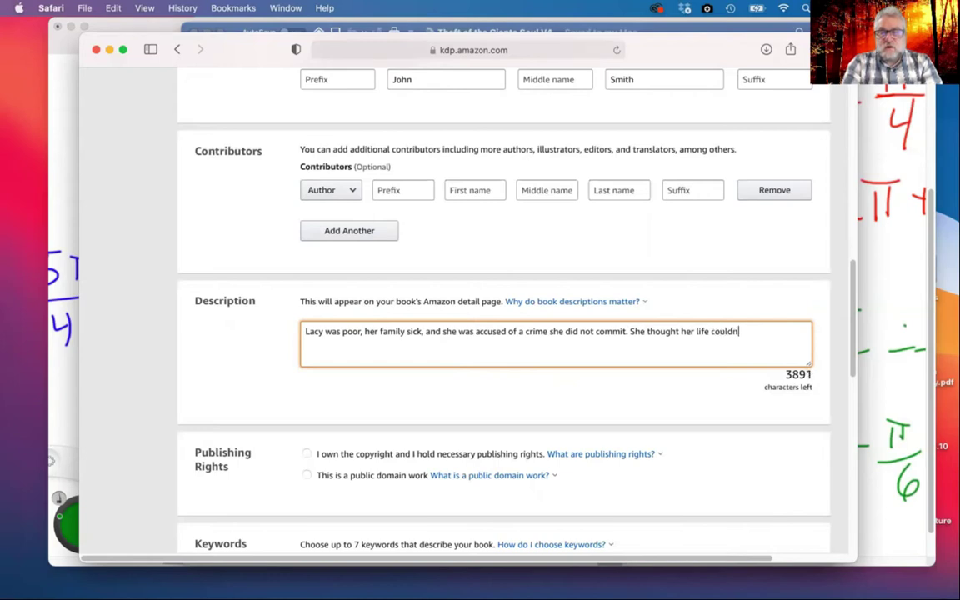
type("'t get any wor")
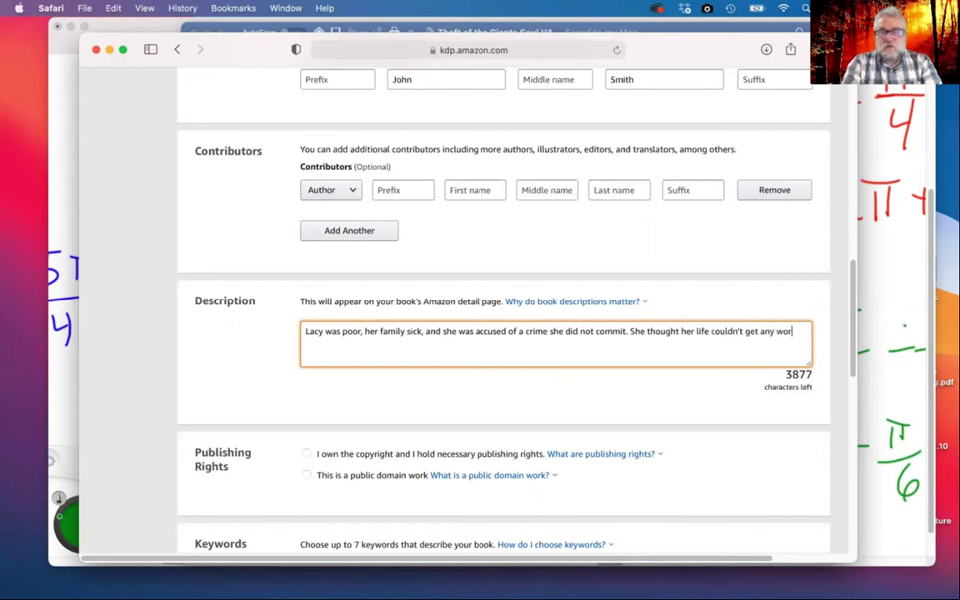
type("se, ")
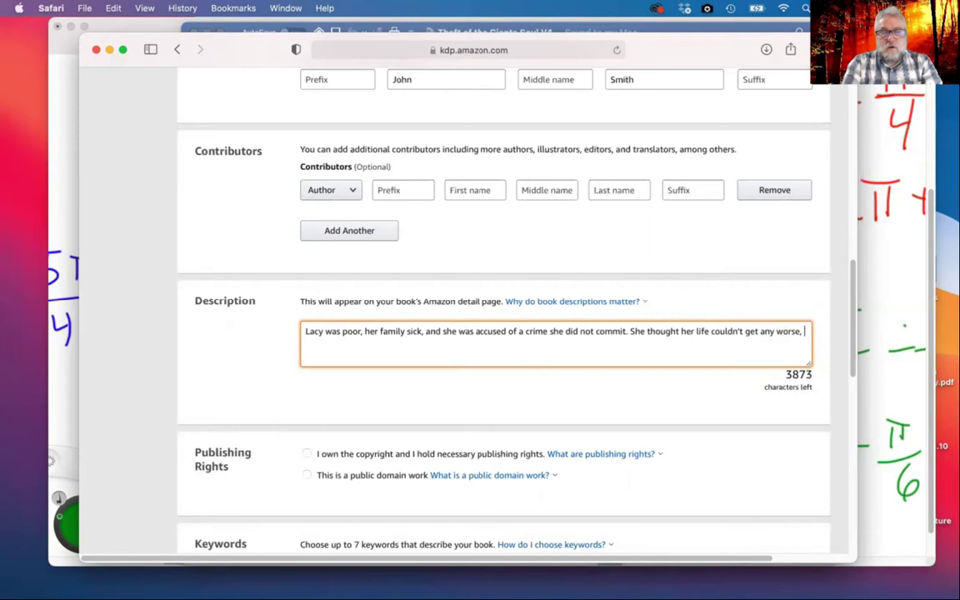
type("but she was wrong")
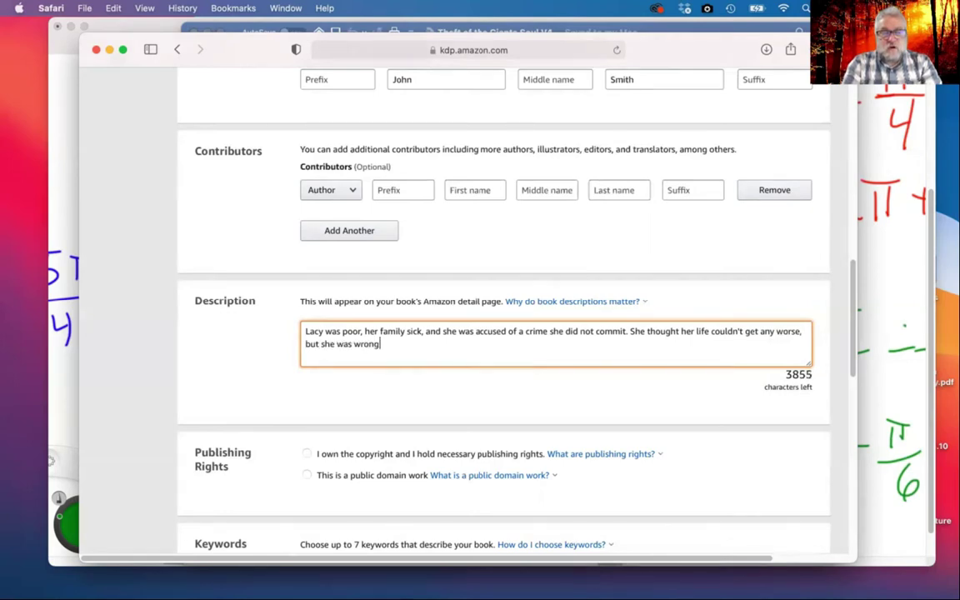
type(" . . . de")
key("BackSpace")
key("BackSpace")
type("DEAD")
type(" wrong.")
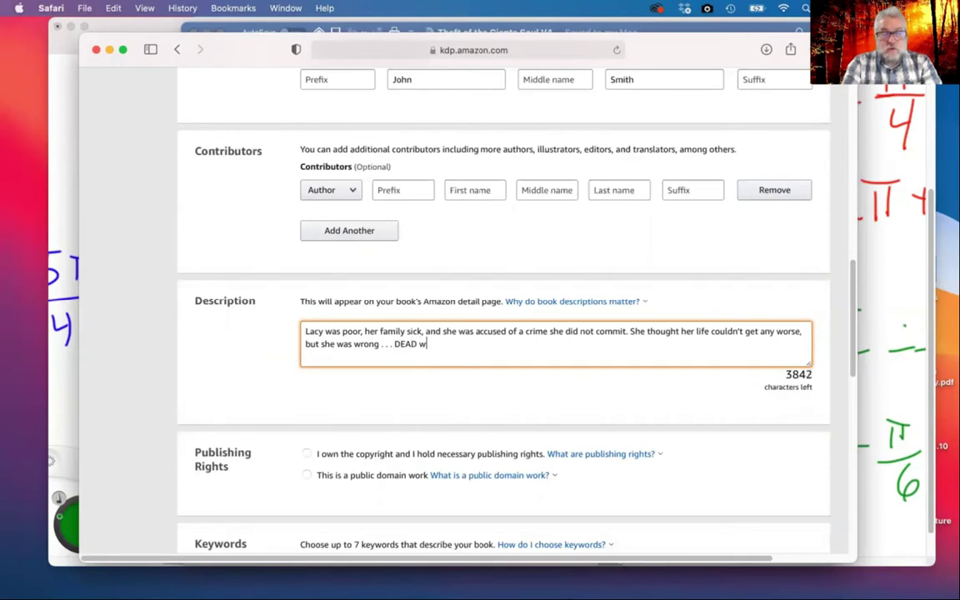
key("BackSpace")
type("!")
Draft and delete a follow-up question, leaving blank lines after 'DEAD wrong!'
key("Return")
key("Return")
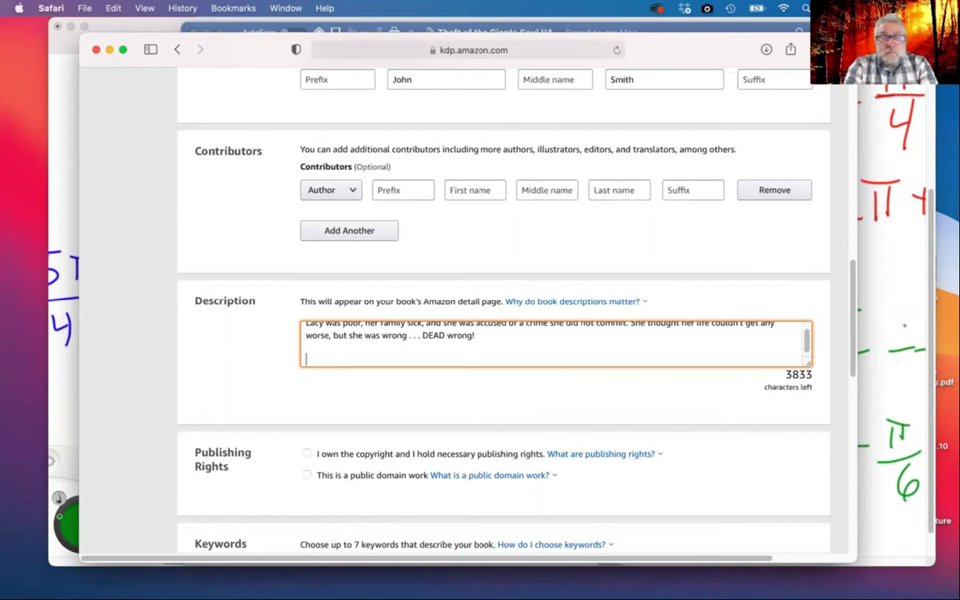
type("we")
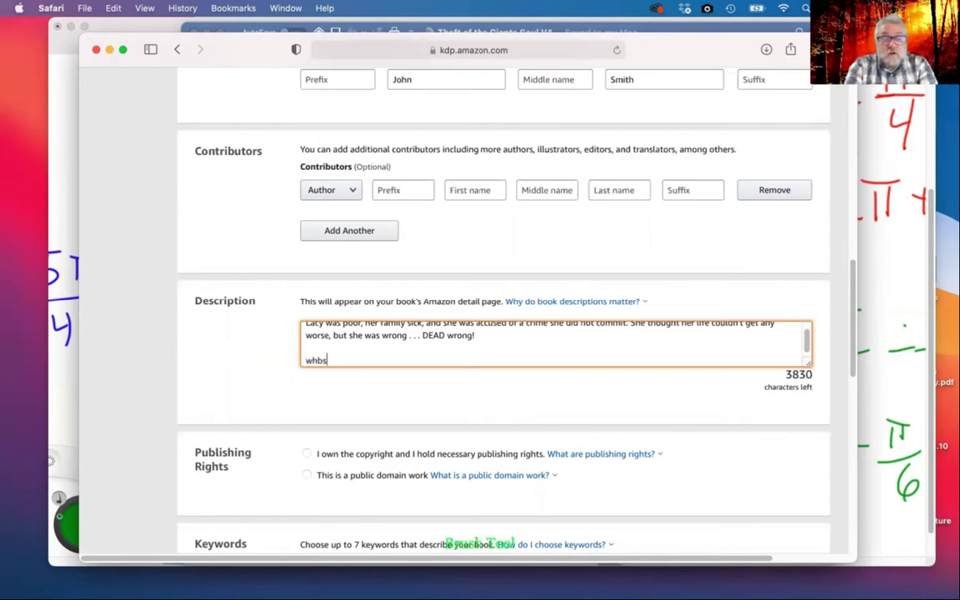
key("BackSpace")
key("BackSpace")
type("er l")
key("BackSpace")
key("BackSpace")
key("BackSpace")
type("What's th")
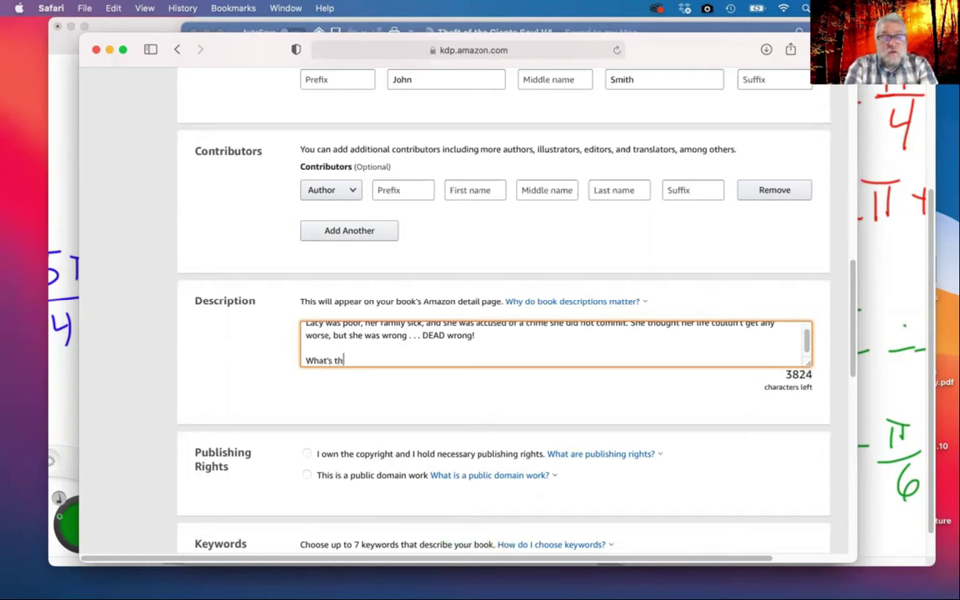
type("e crime she committed?")
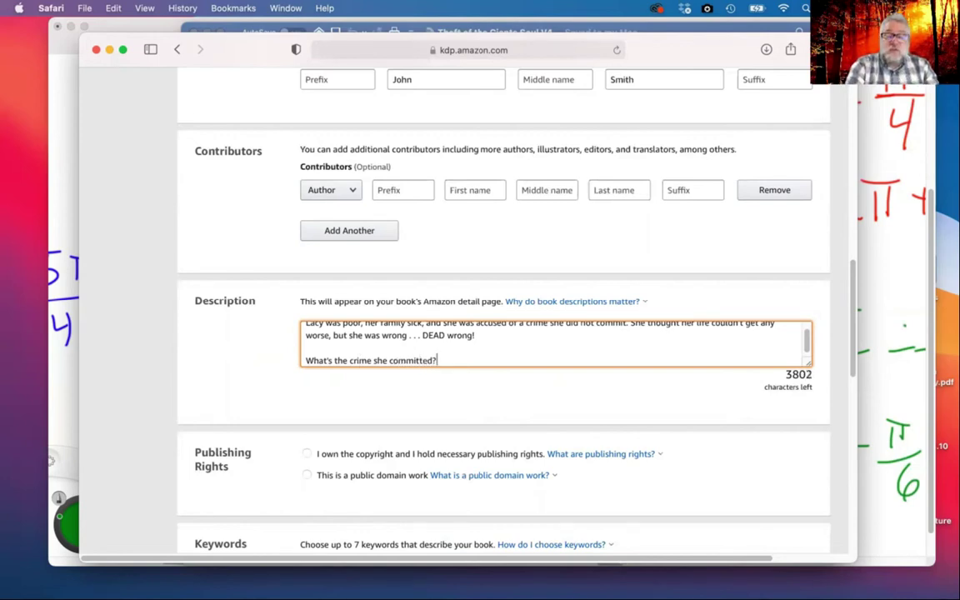
key("BackSpace")
key("BackSpace")
key("BackSpace")
key("BackSpace")
key("BackSpace")
key("BackSpace")
key("BackSpace")
key("BackSpace")
key("BackSpace")
key("BackSpace")
key("BackSpace")
key("BackSpace")
key("BackSpace")
key("BackSpace")
key("BackSpace")
key("BackSpace")
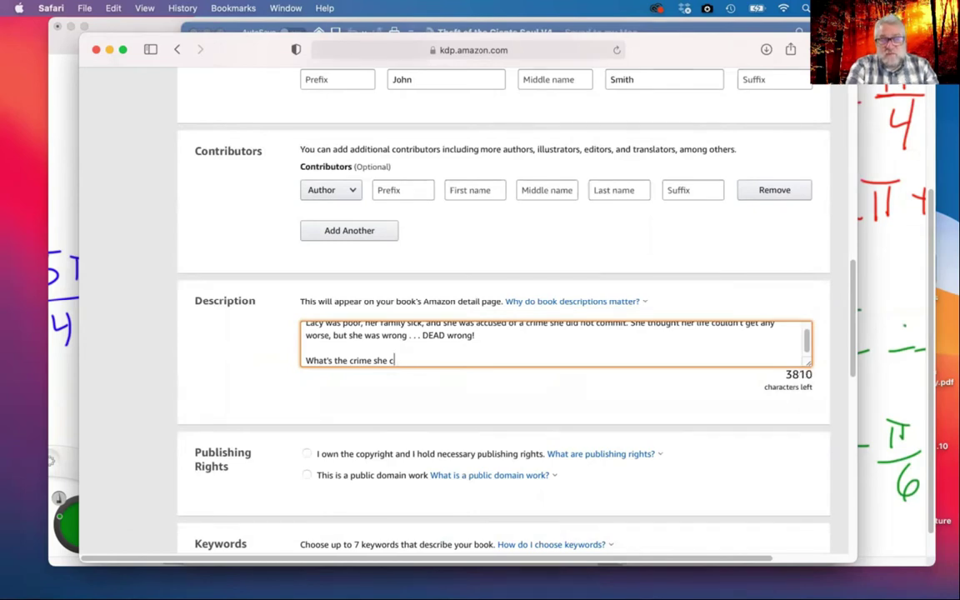
key("BackSpace")
key("BackSpace")
key("BackSpace")
key("BackSpace")
key("BackSpace")
key("BackSpace")
key("BackSpace")
key("BackSpace")
key("BackSpace")
key("BackSpace")
key("BackSpace")
key("BackSpace")
key("BackSpace")
key("BackSpace")
key("BackSpace")
key("BackSpace")
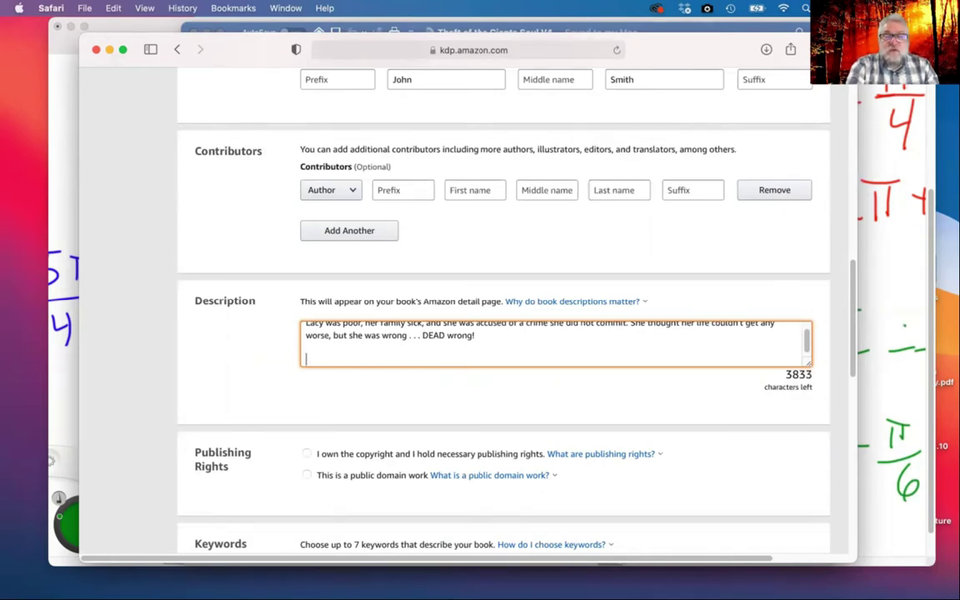
key("Return")
key("Return")
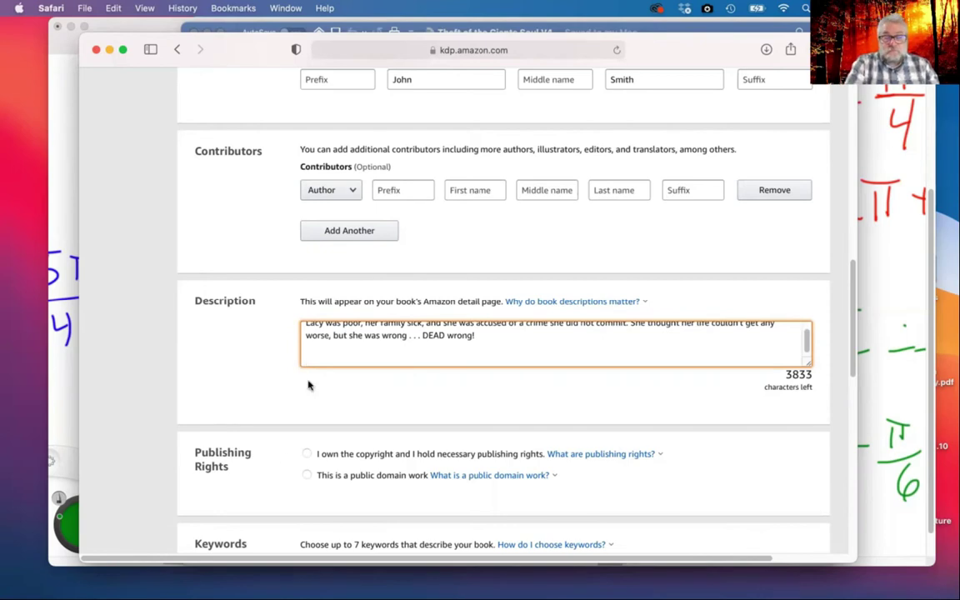
scroll(235, 381, "down", 5)
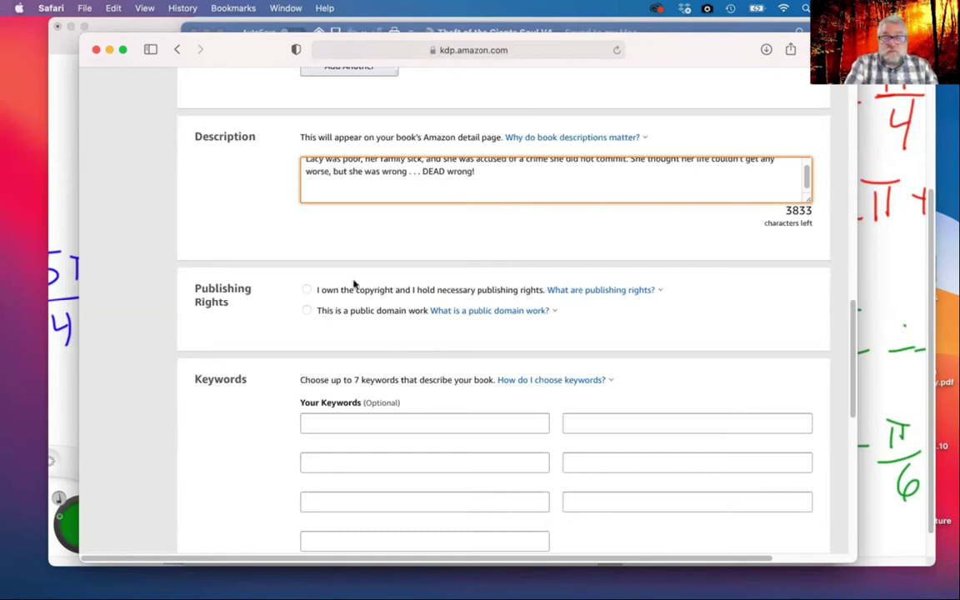
Claim copyright ownership and enter the keywords Fantasy and Adventure
left_click(306, 289)
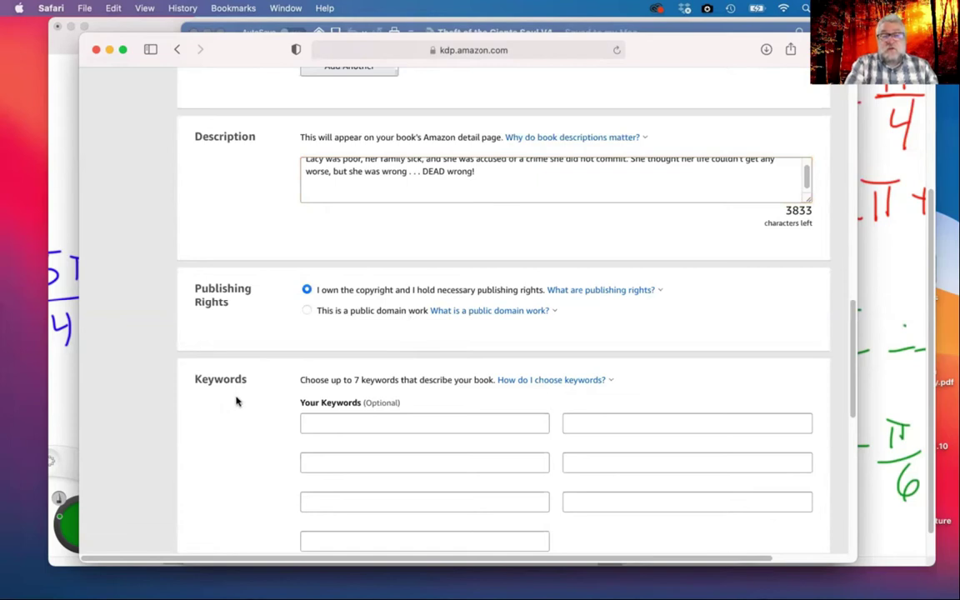
left_click(354, 423)
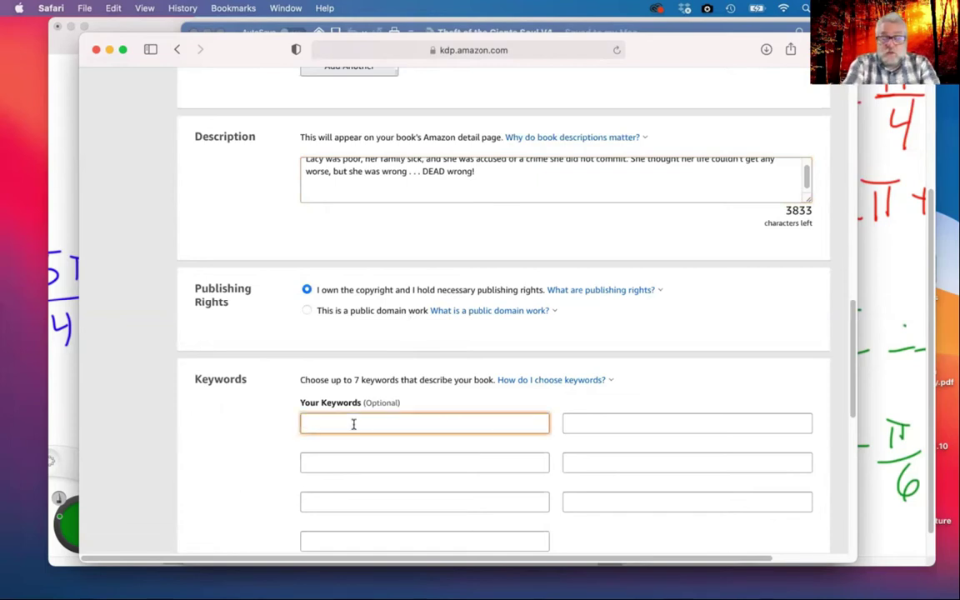
type("Fantasy")
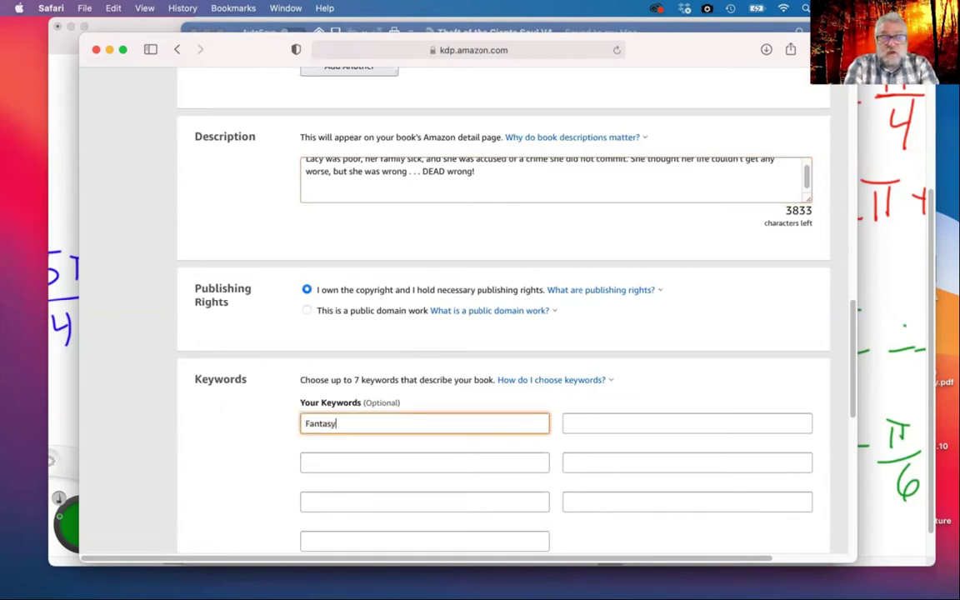
key("Tab")
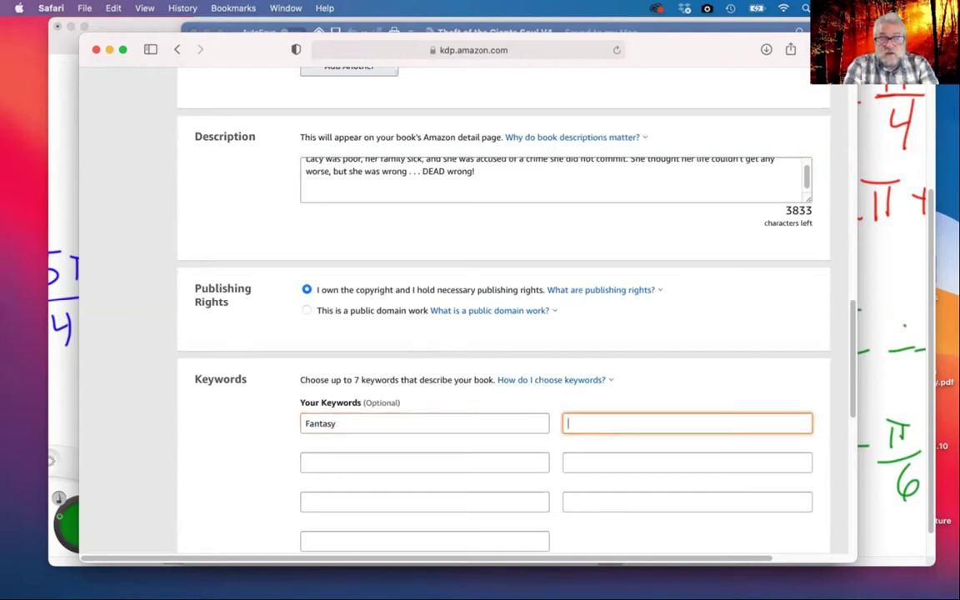
type("Adventure")
Add the keywords friendships and Gameknight999
key("Tab")
type("friendships")
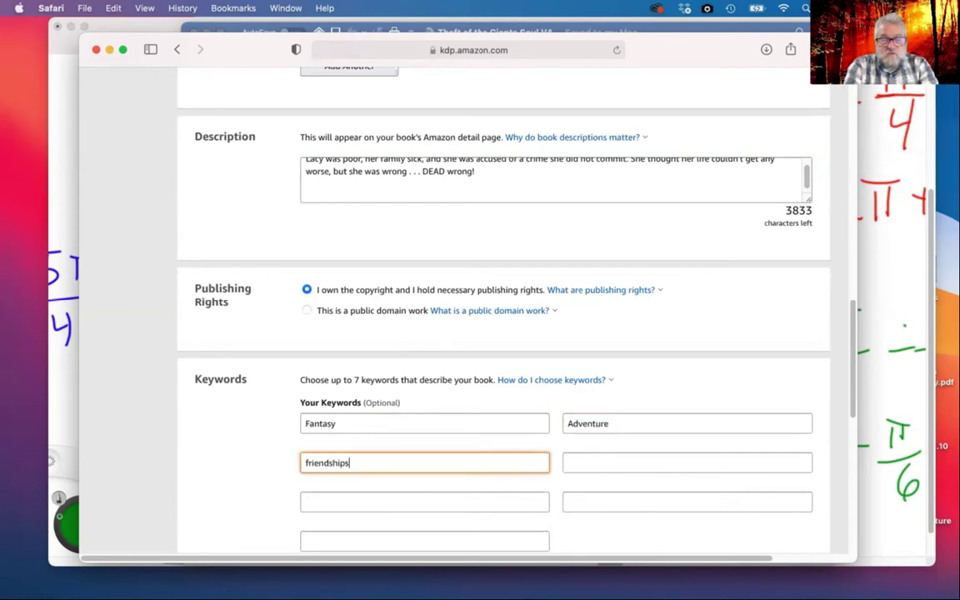
key("Tab")
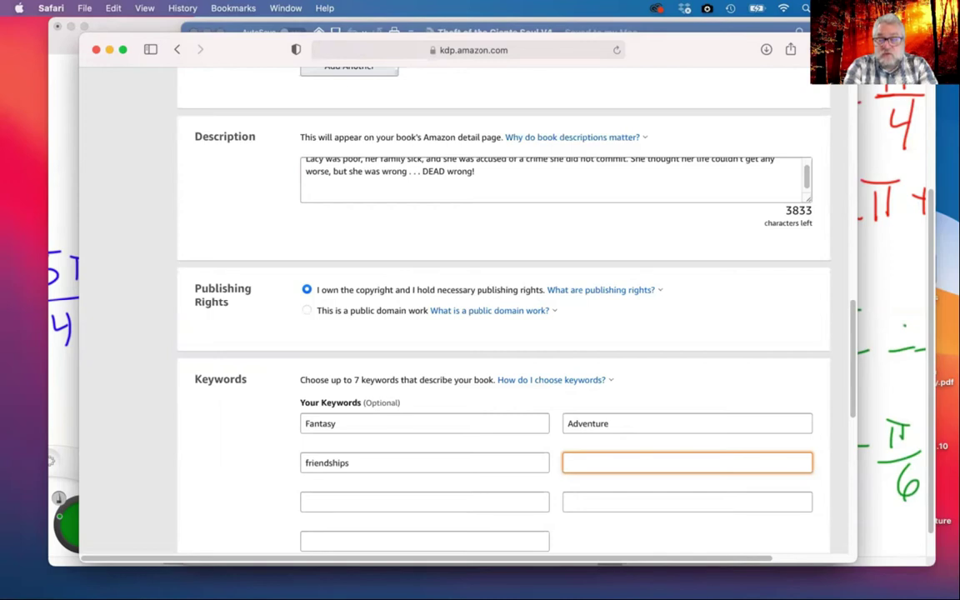
type("Gameknight999")
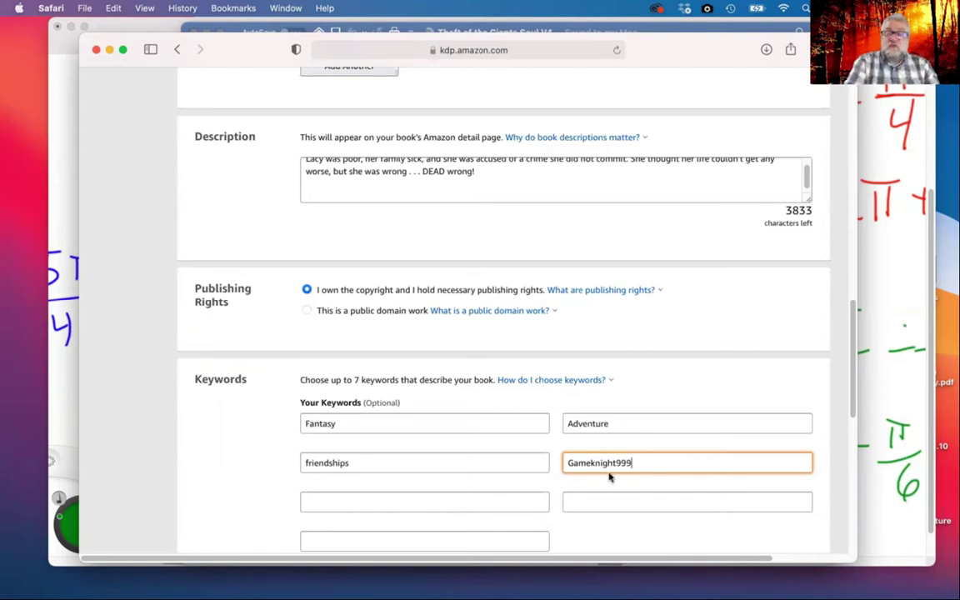
left_click_drag(638, 463, 567, 463)
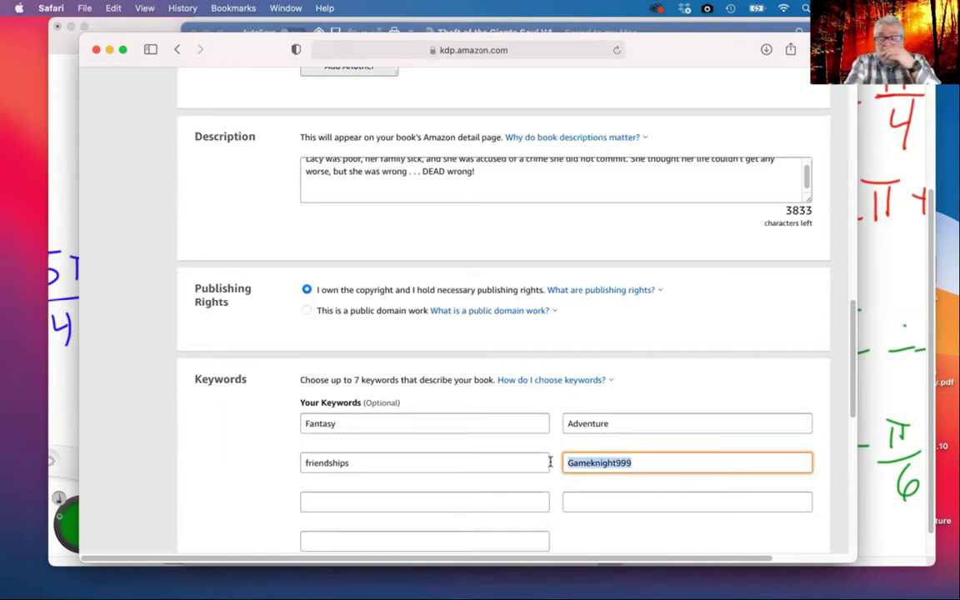
scroll(403, 453, "down", 3)
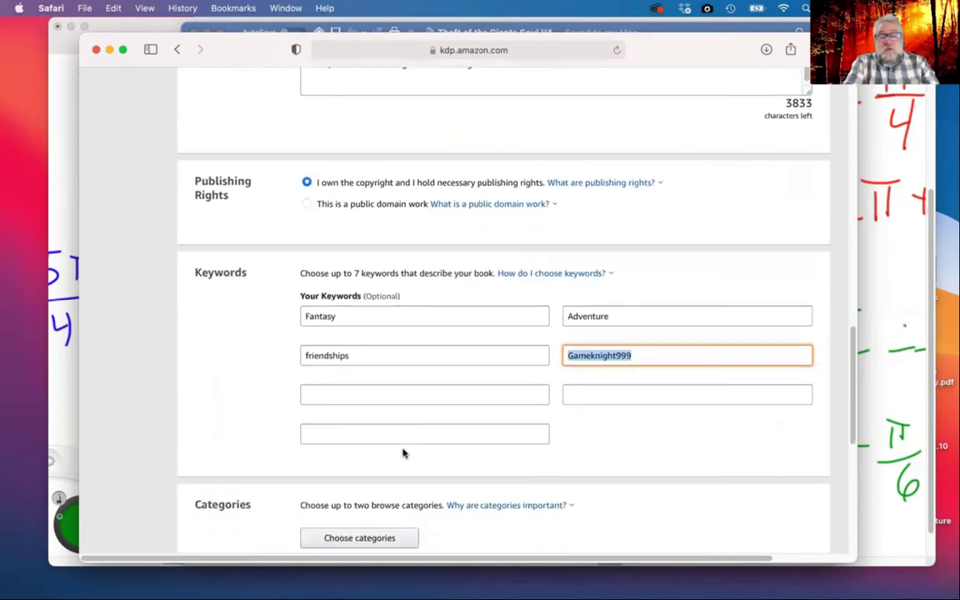
scroll(539, 426, "down", 5)
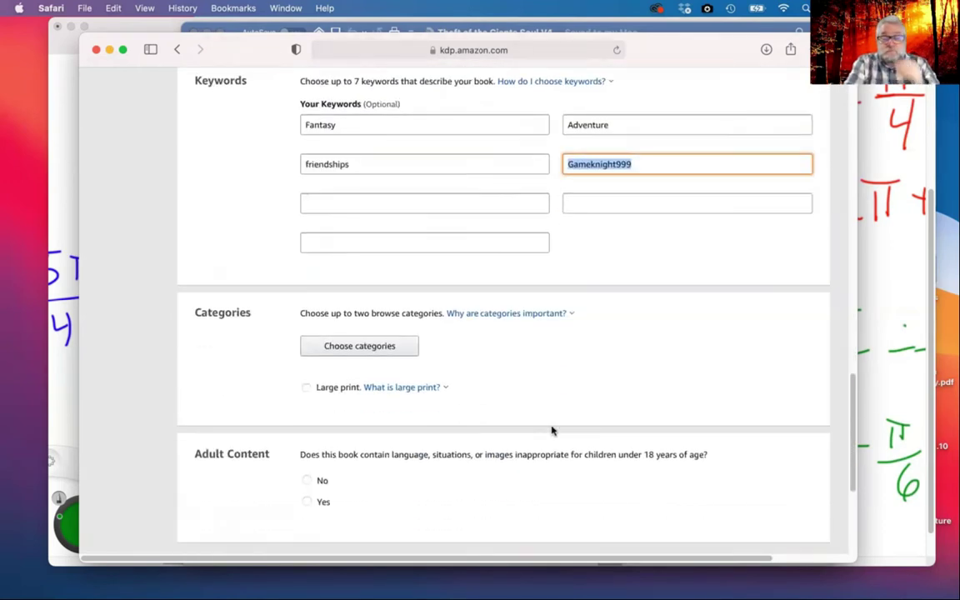
In the category chooser, expand Juvenile Fiction and tick Action & Adventure > General
left_click(360, 348)
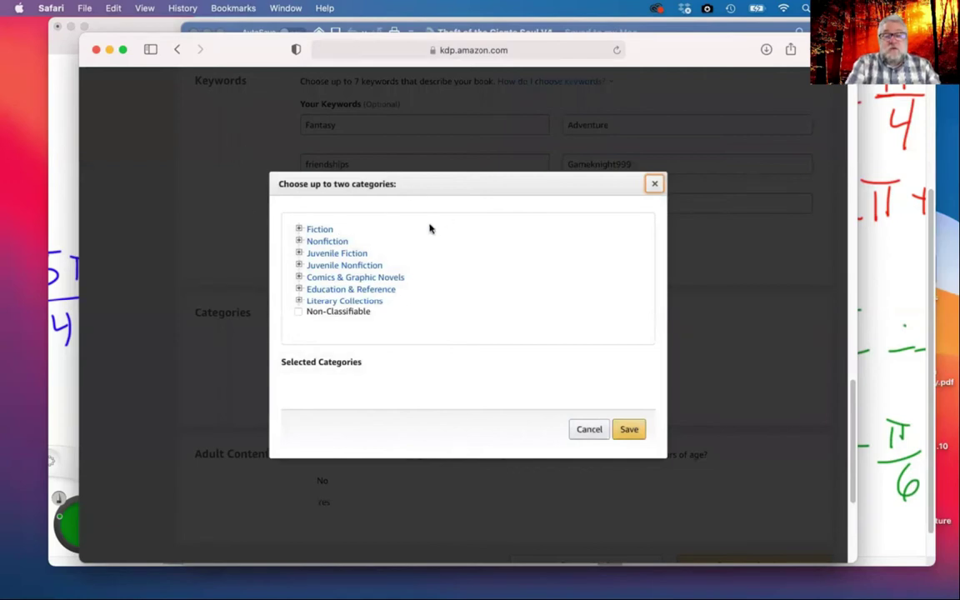
left_click(299, 253)
scroll(375, 286, "down", 6)
scroll(389, 286, "down", 1)
scroll(434, 297, "down", 10)
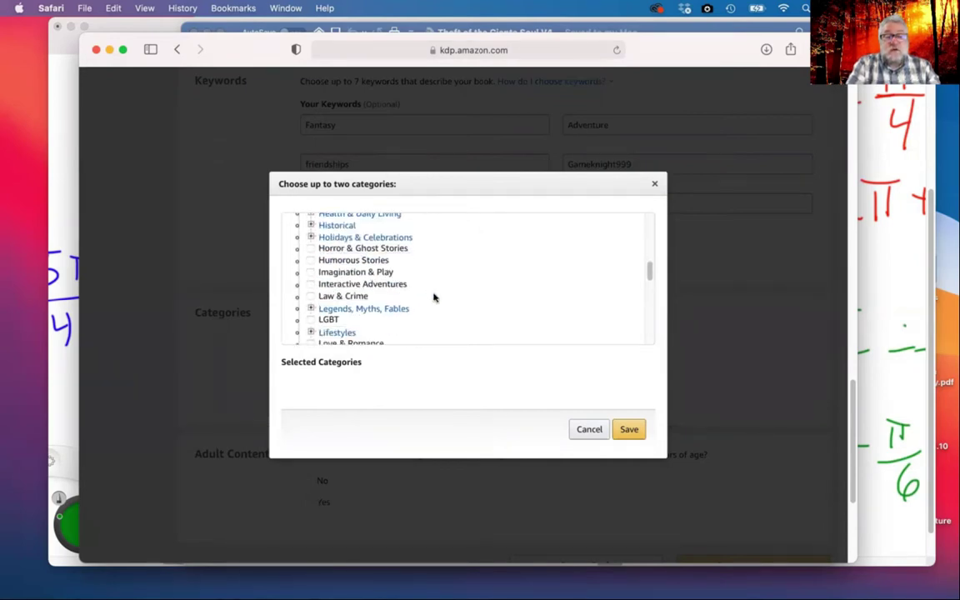
scroll(433, 297, "down", 10)
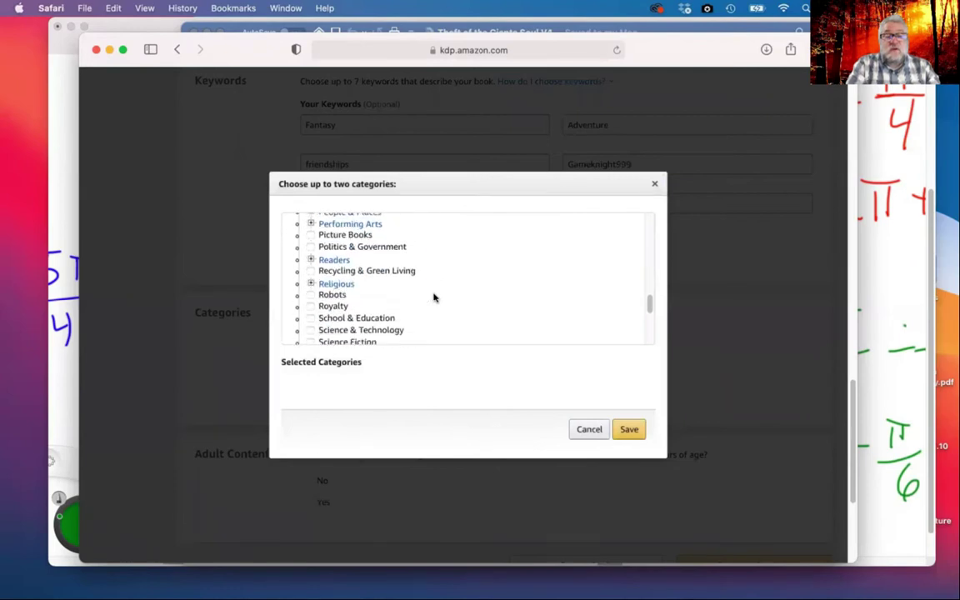
scroll(433, 297, "up", 5)
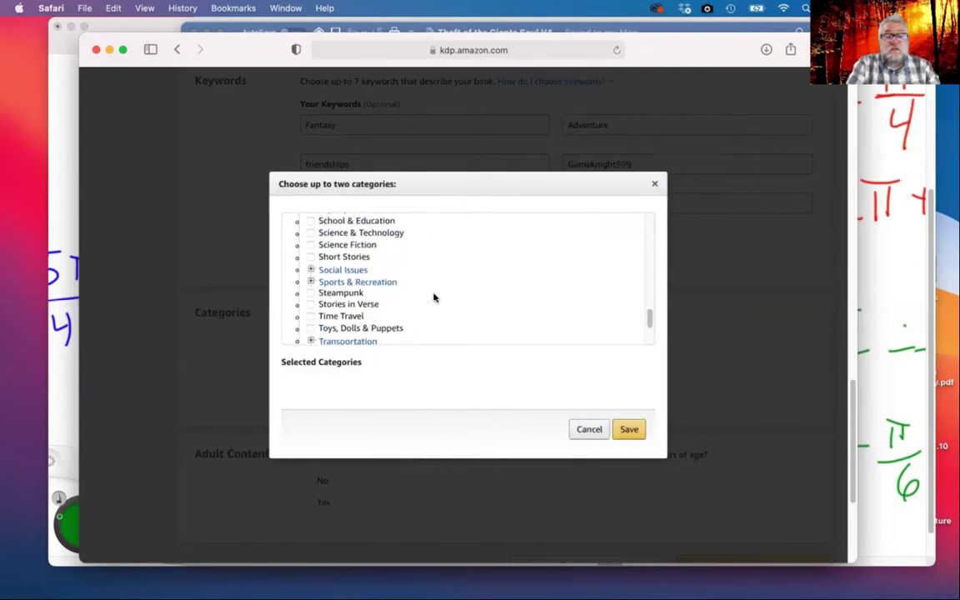
scroll(433, 297, "up", 5)
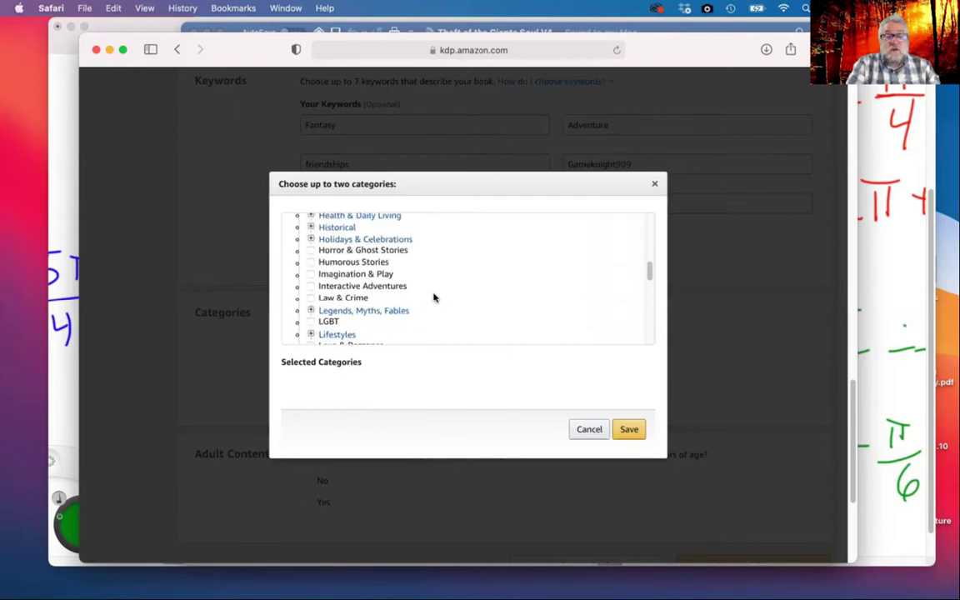
scroll(433, 297, "up", 3)
scroll(434, 297, "up", 3)
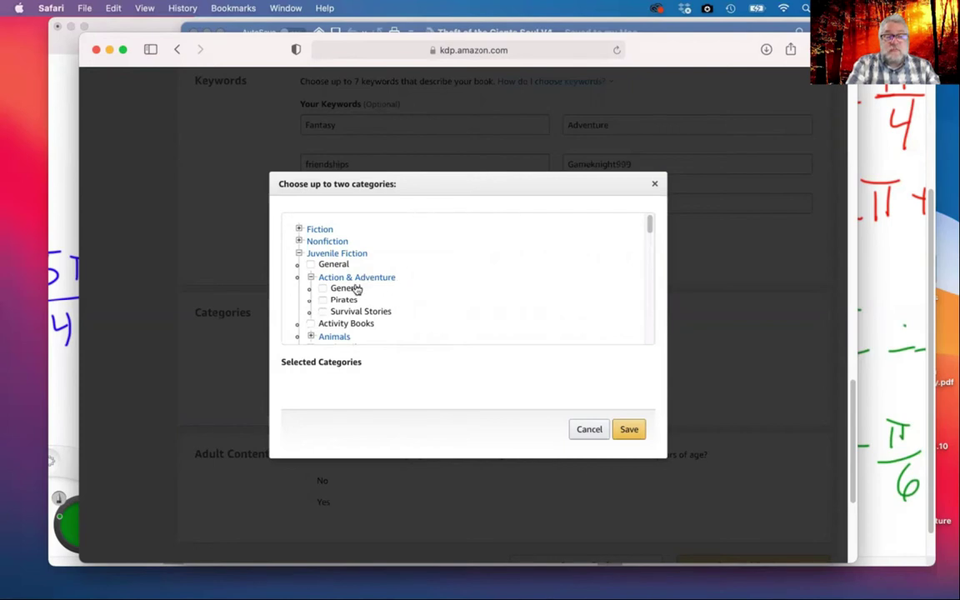
left_click(325, 288)
scroll(416, 300, "down", 5)
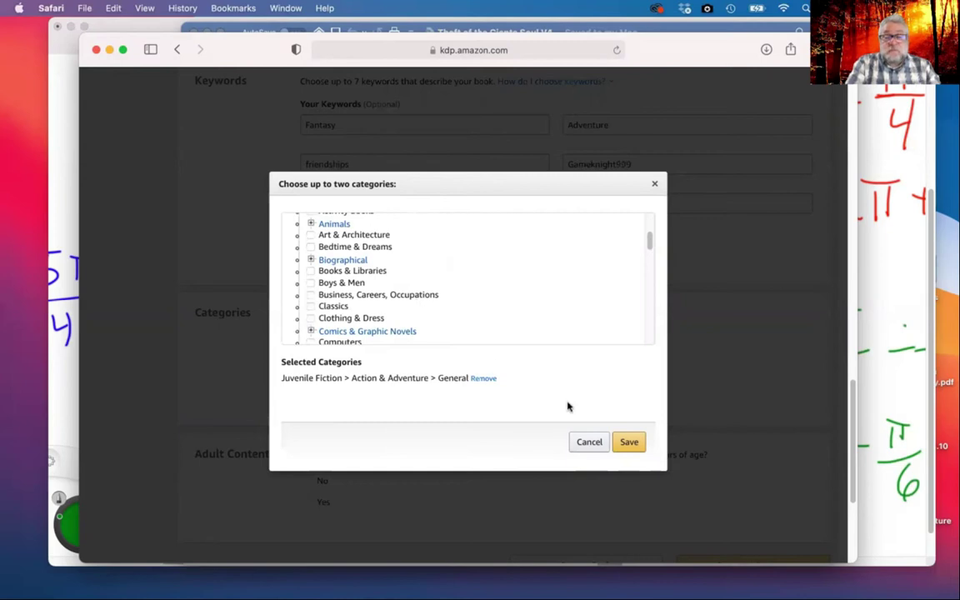
Save the first category, then reopen the picker and tick Fiction > Fantasy > Dark Fantasy
left_click(630, 444)
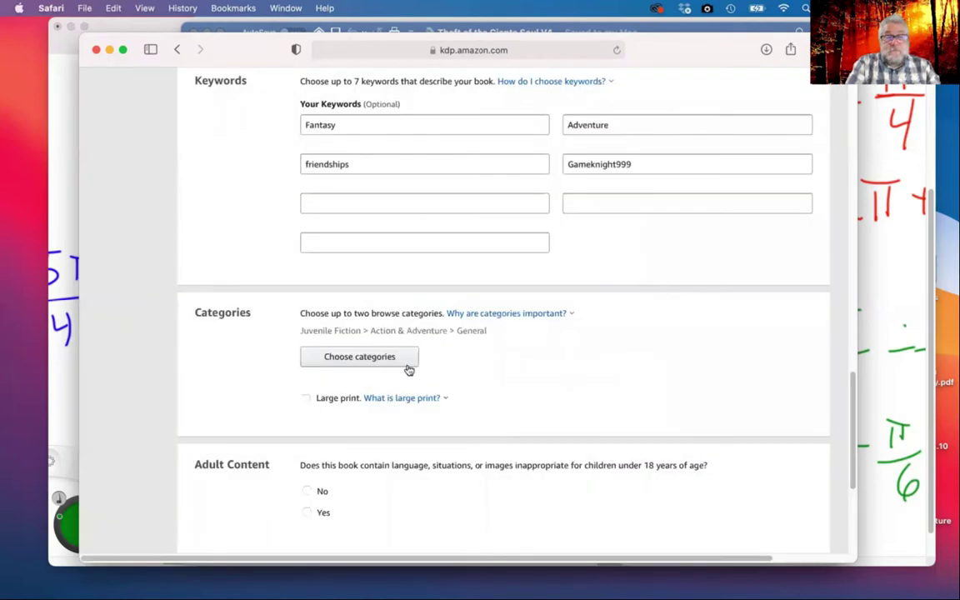
left_click(361, 357)
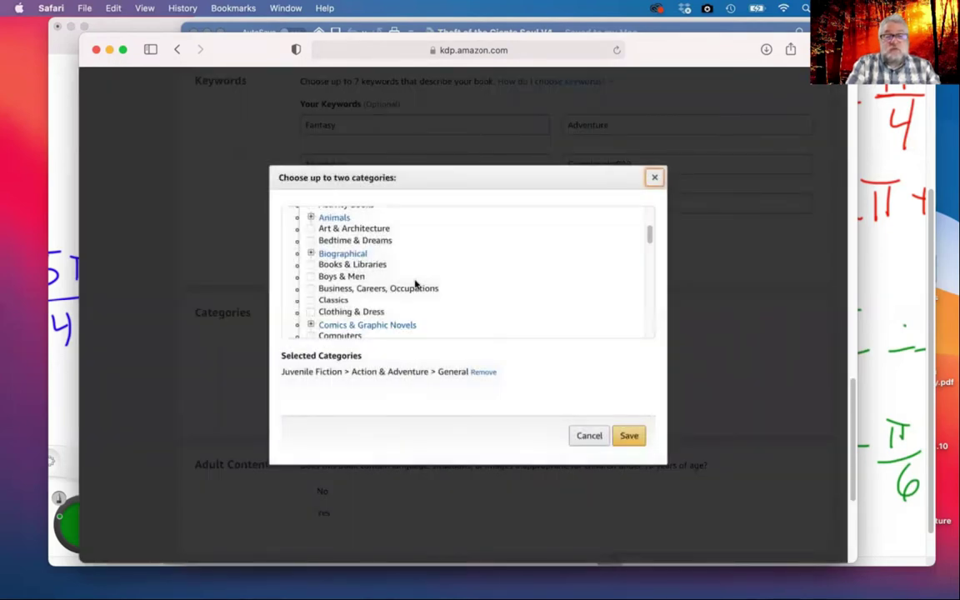
scroll(447, 278, "up", 2)
scroll(448, 278, "up", 2)
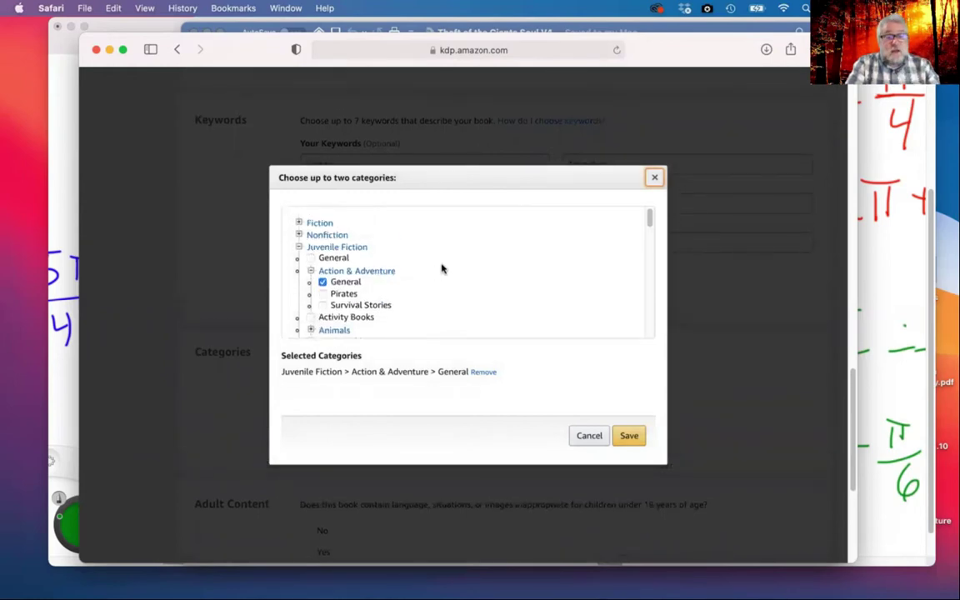
scroll(441, 270, "down", 2)
scroll(343, 235, "up", 2)
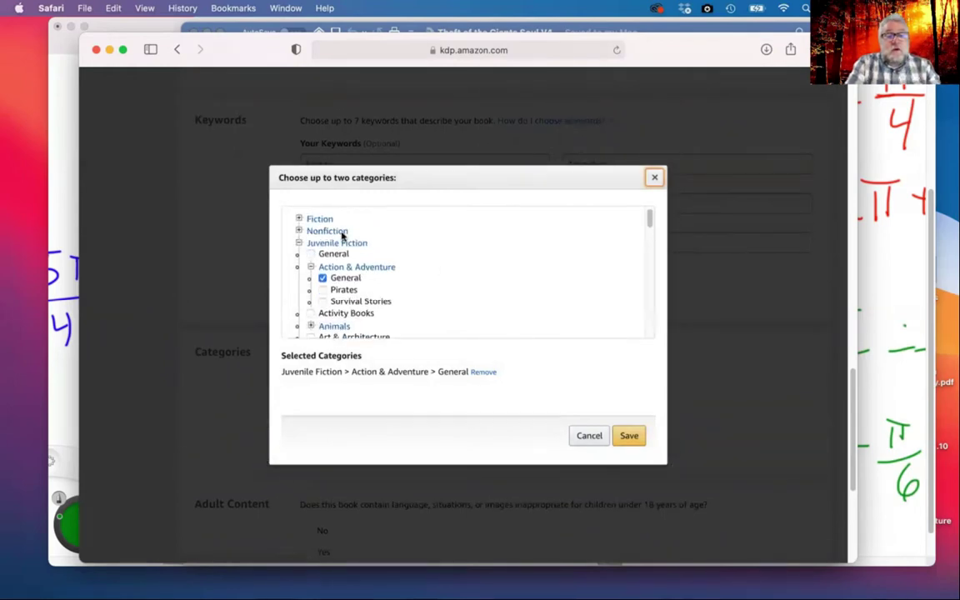
left_click(299, 221)
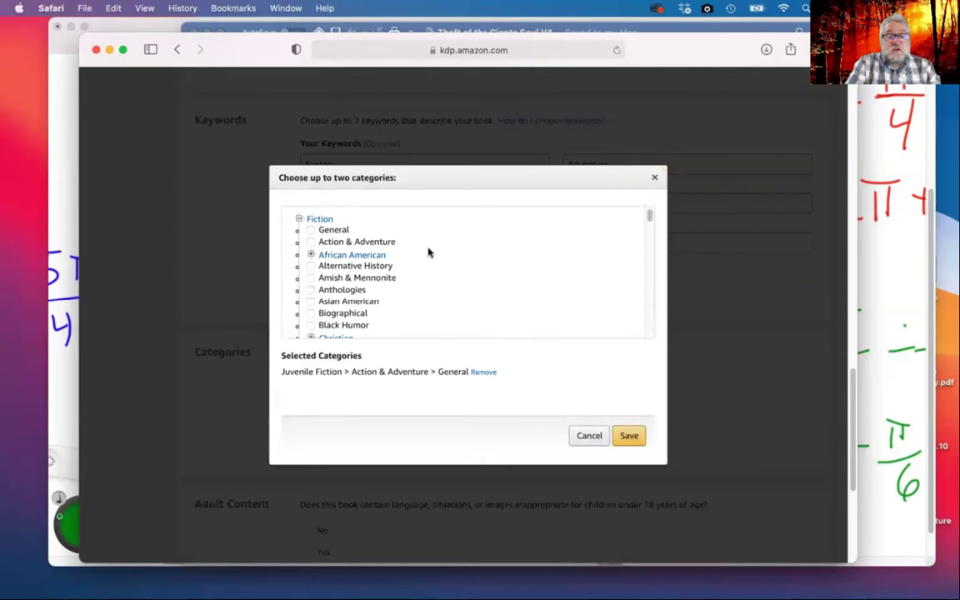
scroll(408, 262, "down", 6)
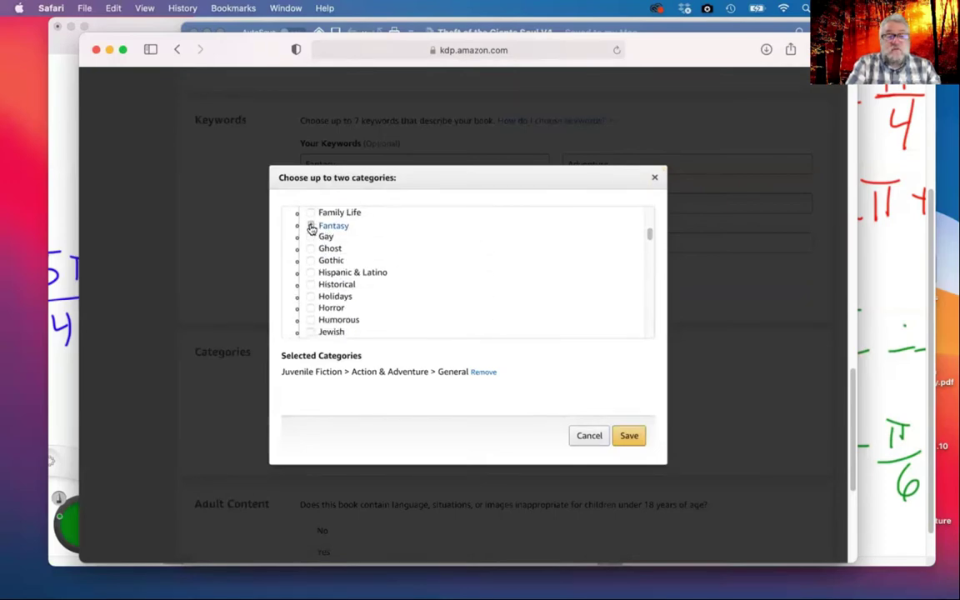
left_click(310, 226)
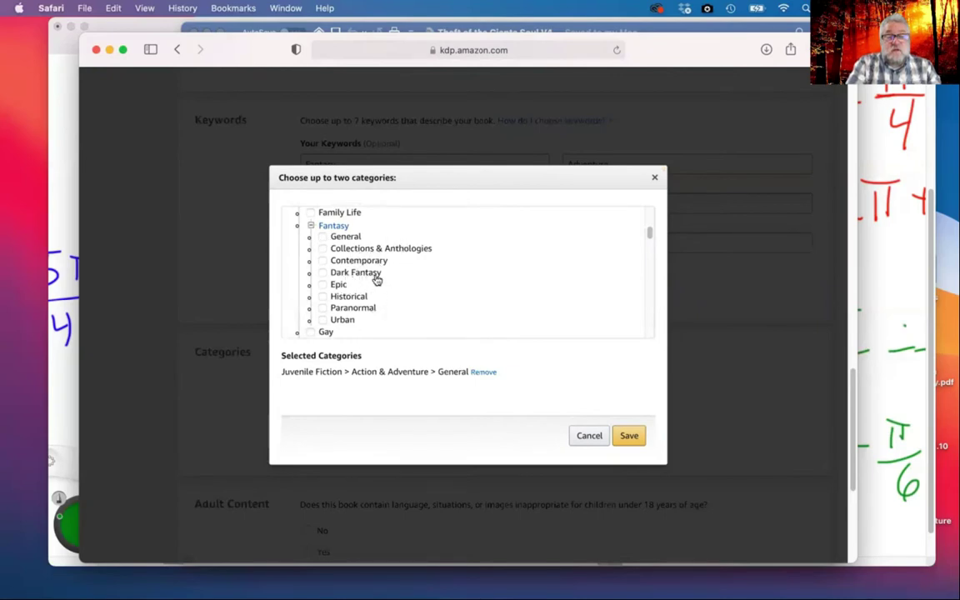
left_click(323, 274)
Try adding Family > Siblings as a third category, then save the two chosen categories
scroll(467, 299, "down", 10)
scroll(466, 299, "down", 15)
scroll(467, 315, "up", 2)
scroll(466, 315, "up", 20)
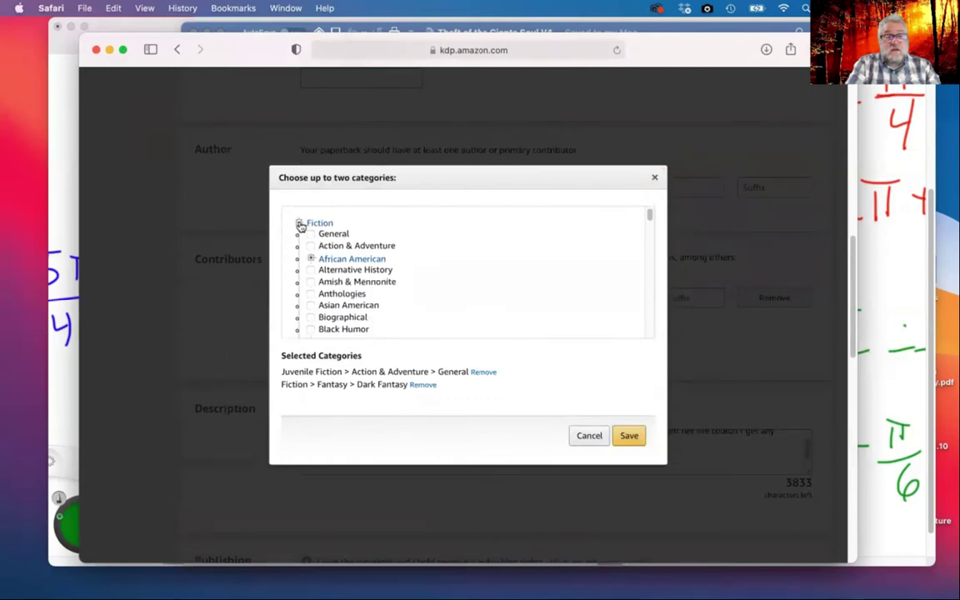
left_click(299, 223)
scroll(367, 305, "down", 3)
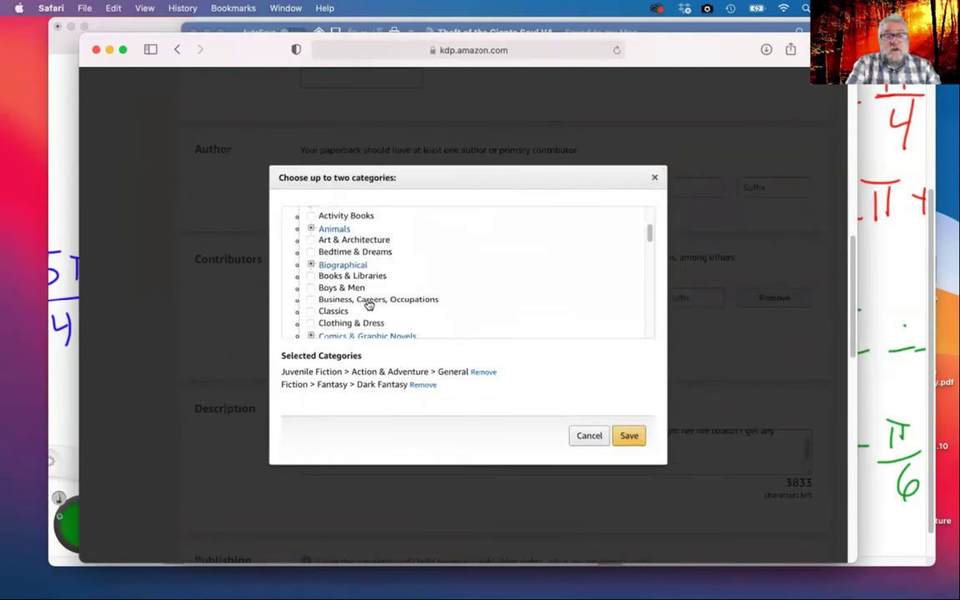
scroll(464, 301, "down", 4)
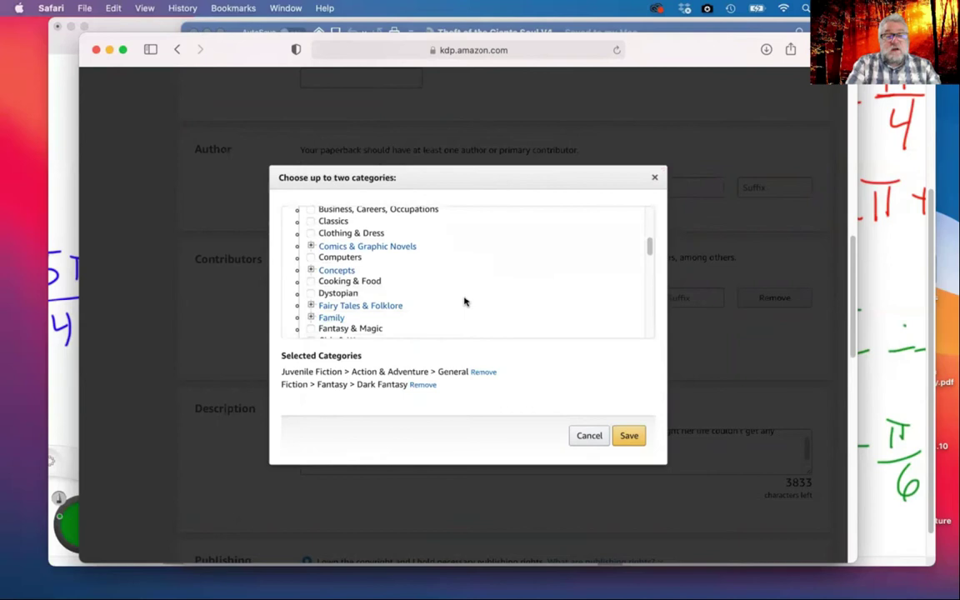
scroll(464, 301, "down", 3)
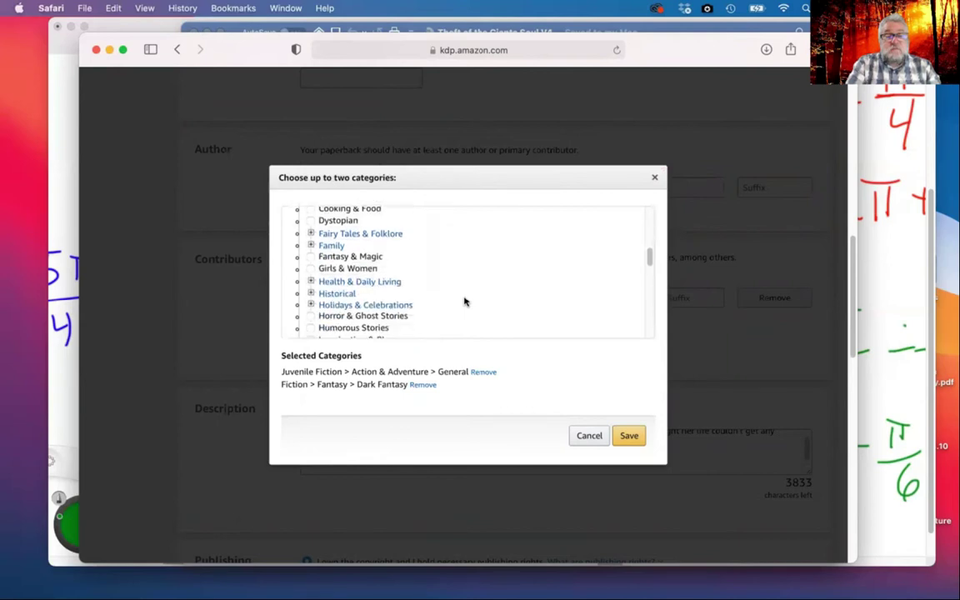
left_click(311, 245)
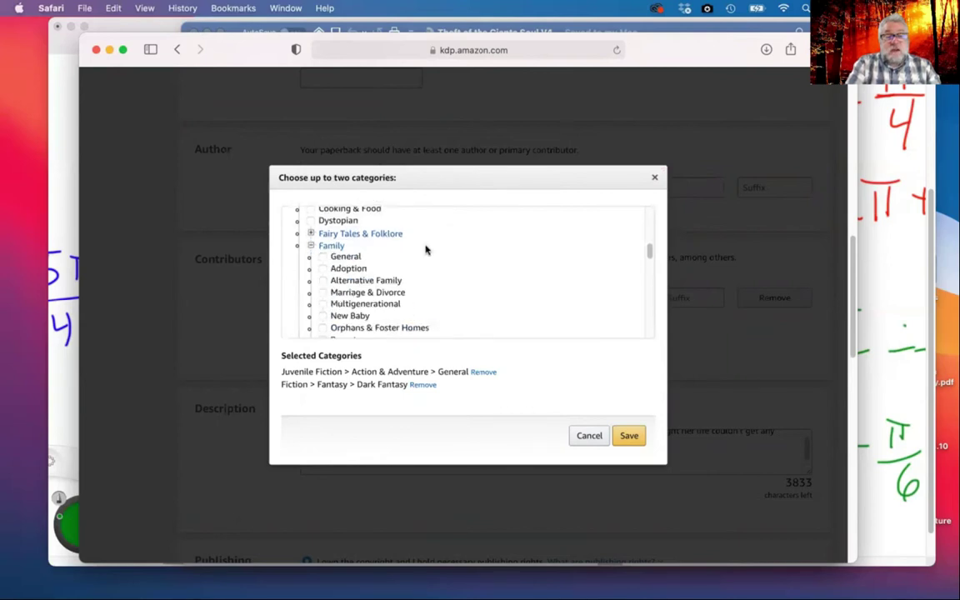
scroll(425, 250, "down", 4)
scroll(425, 250, "up", 1)
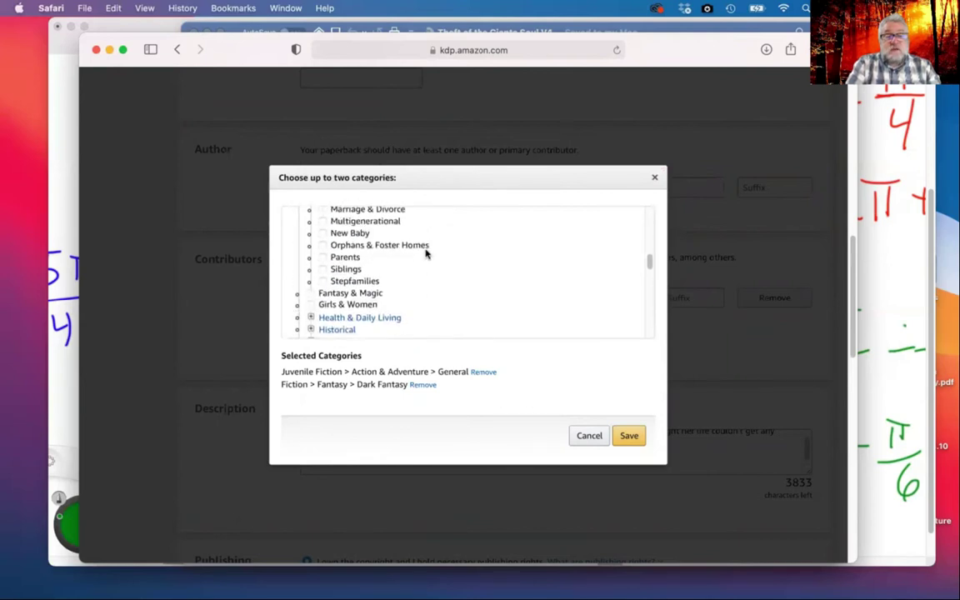
left_click(325, 284)
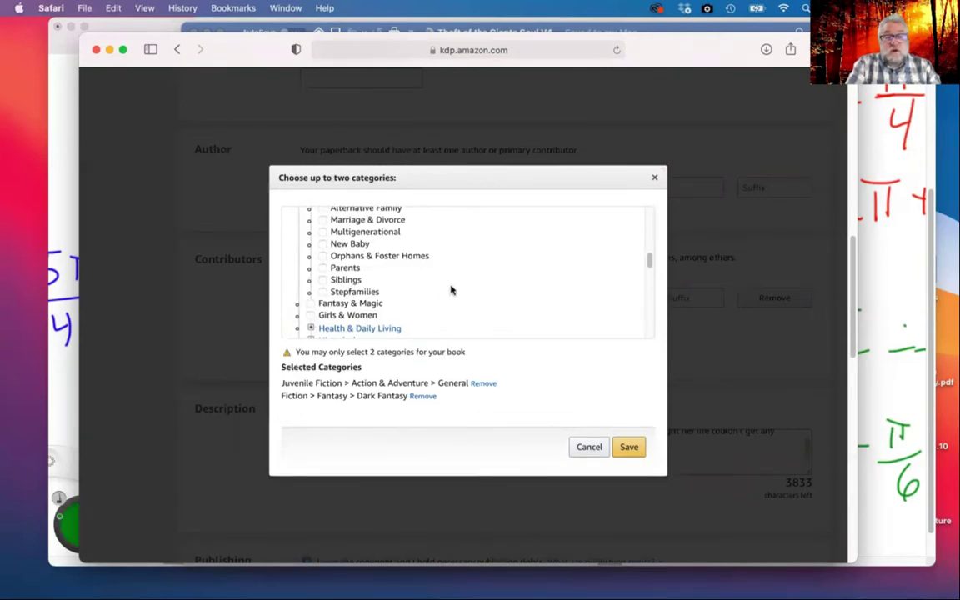
scroll(432, 330, "up", 3)
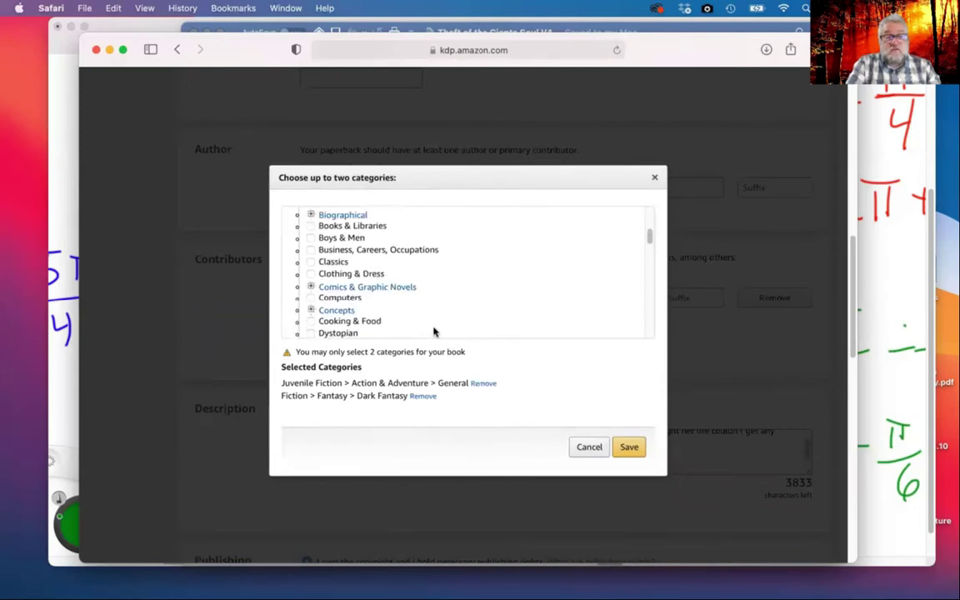
scroll(432, 330, "down", 2)
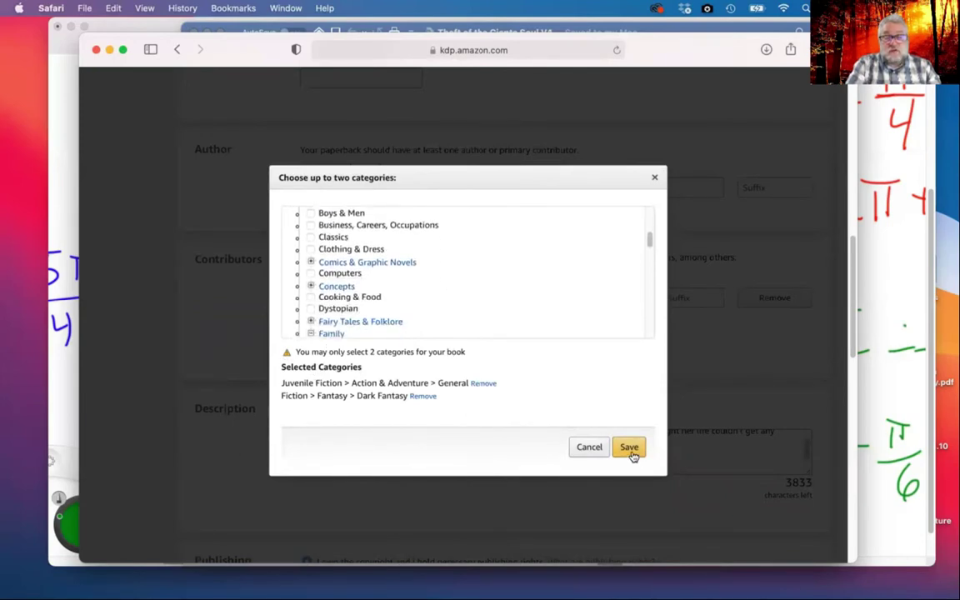
left_click(629, 447)
scroll(546, 432, "down", 3)
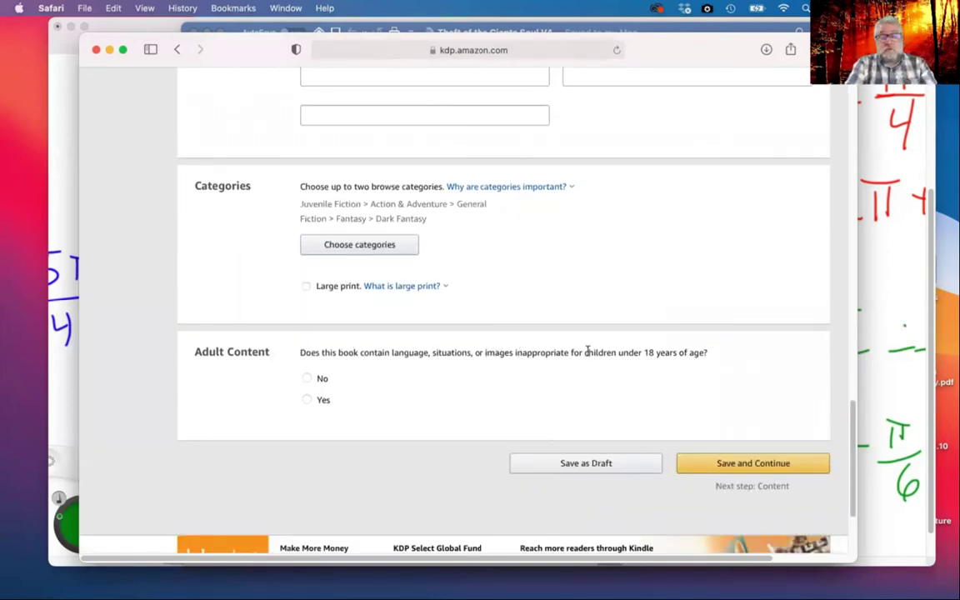
Answer No to adult content and save, continuing to the Paperback Content page
left_click(306, 379)
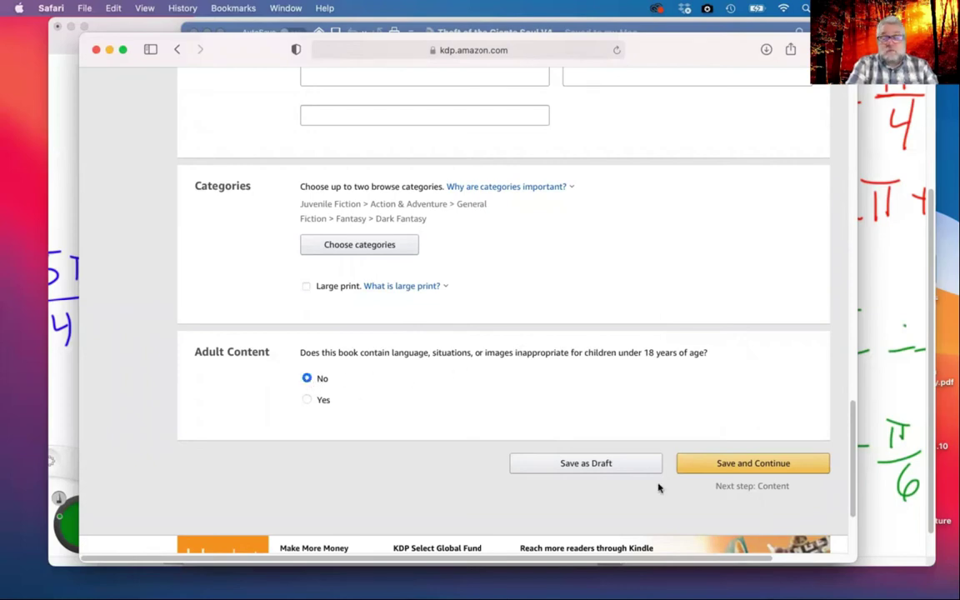
left_click(753, 464)
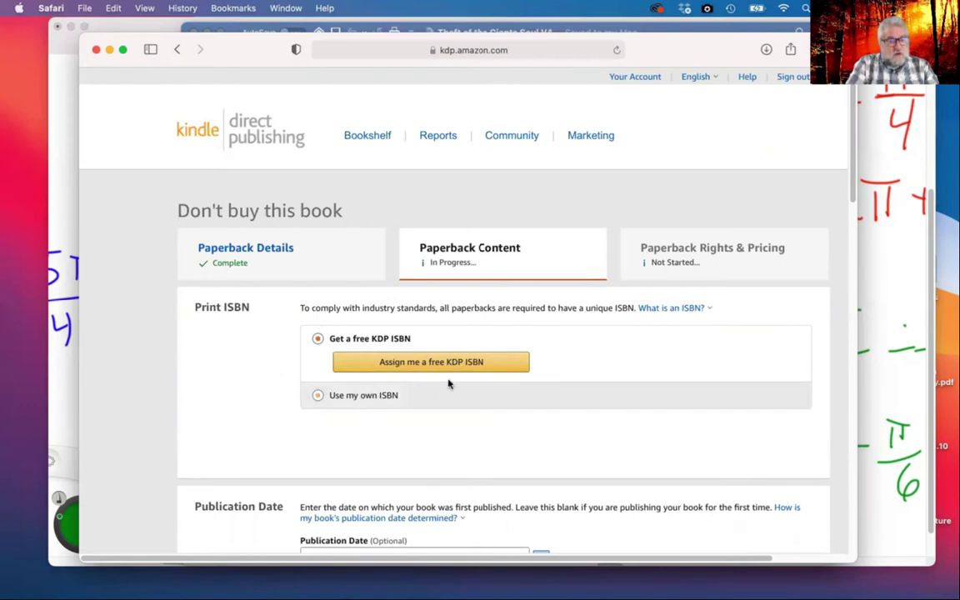
Assign a free KDP ISBN and set the publication date to 01/19/2021
left_click(430, 363)
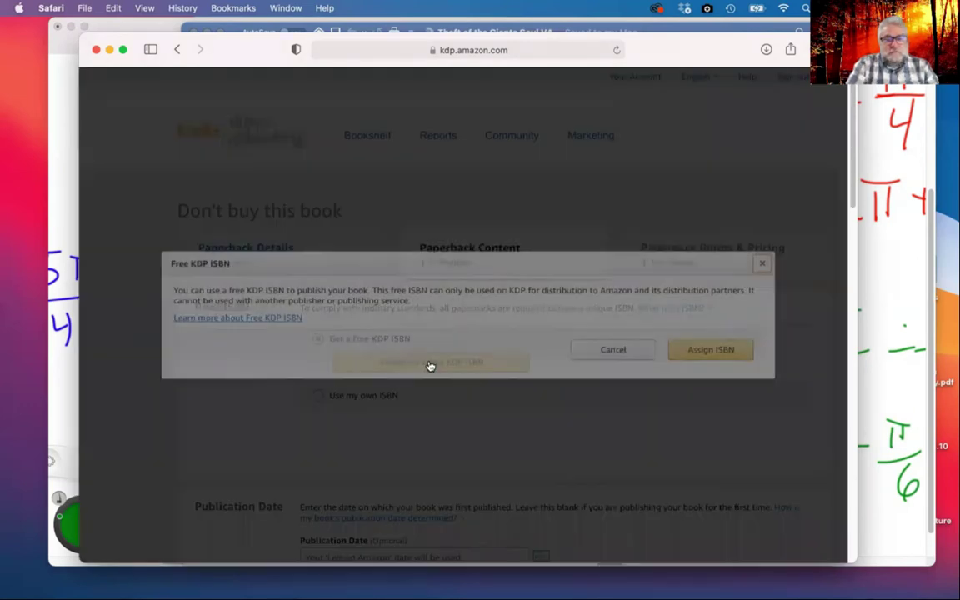
left_click(711, 350)
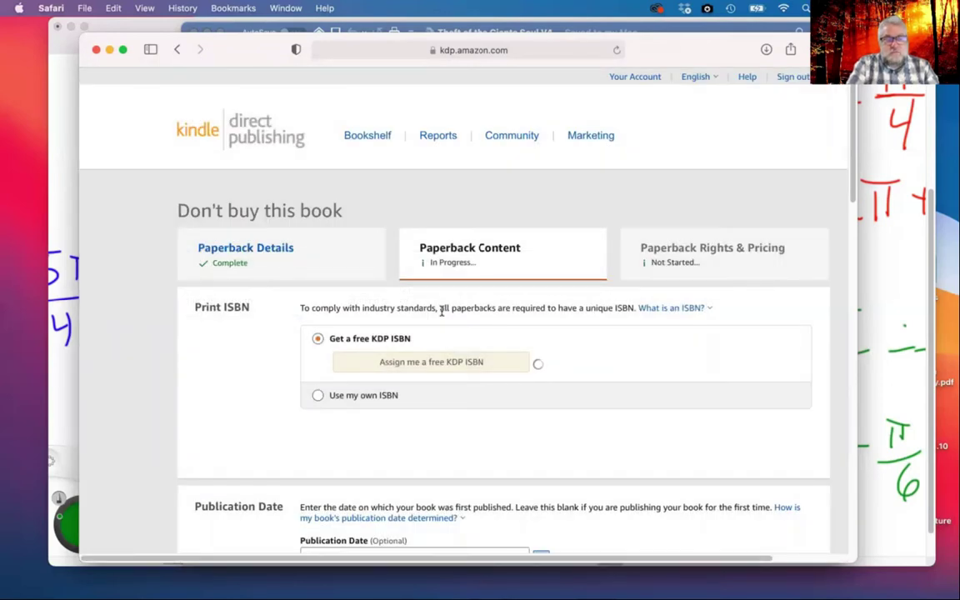
scroll(442, 310, "down", 5)
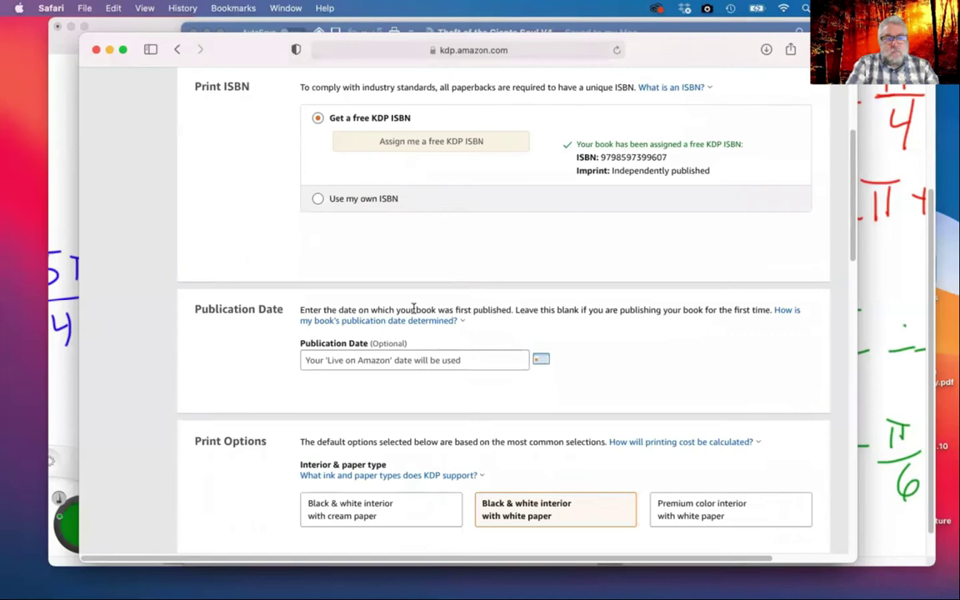
left_click(496, 361)
left_click(361, 466)
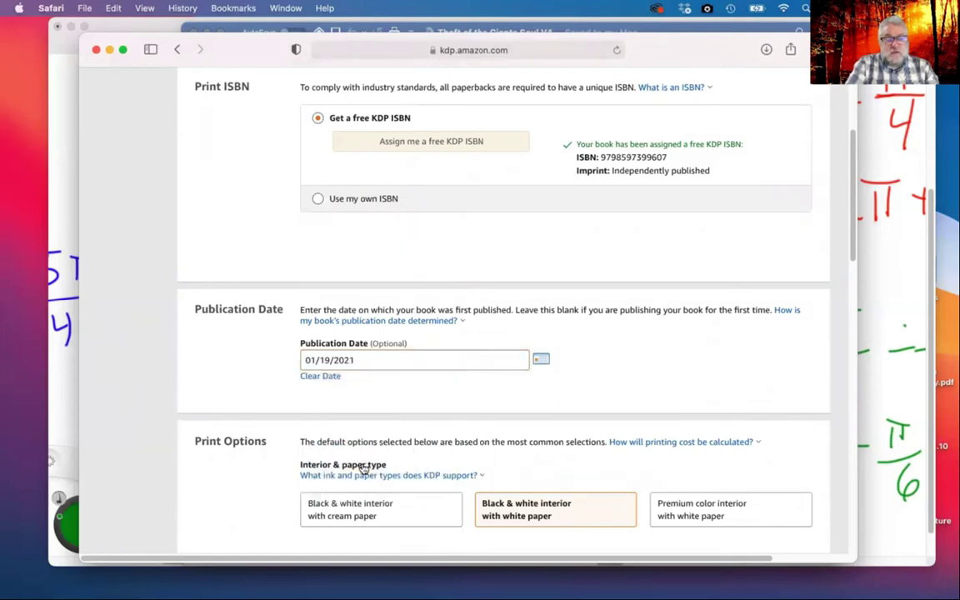
Replace the 6 x 9 in trim size with the 5.5 x 8.5 in option
scroll(626, 374, "down", 5)
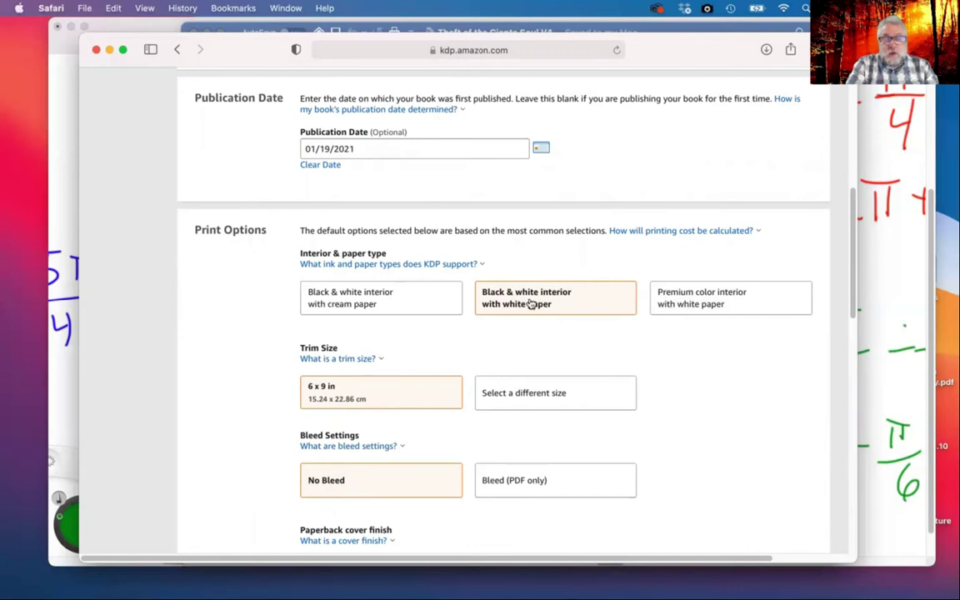
left_click(298, 359)
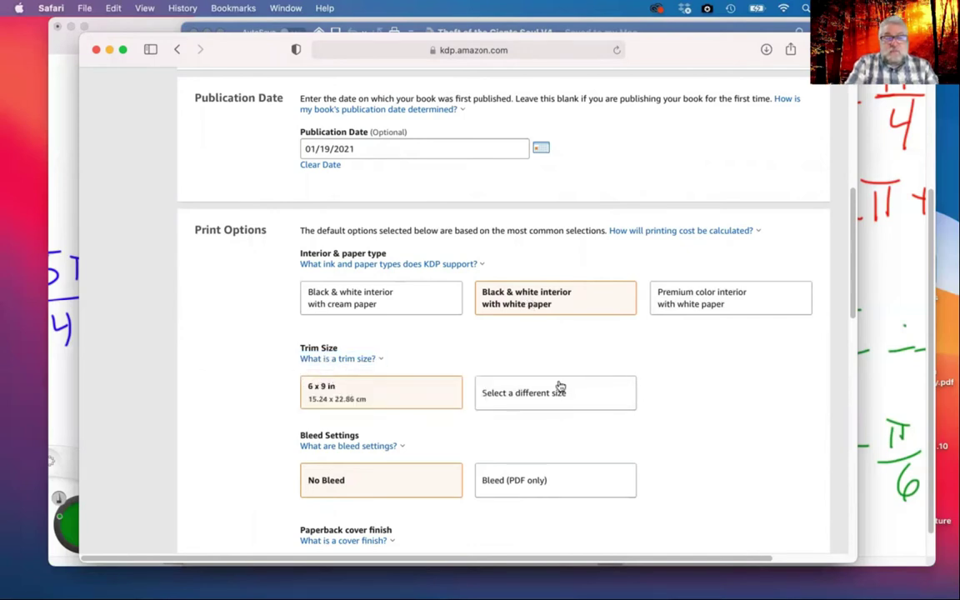
left_click(556, 393)
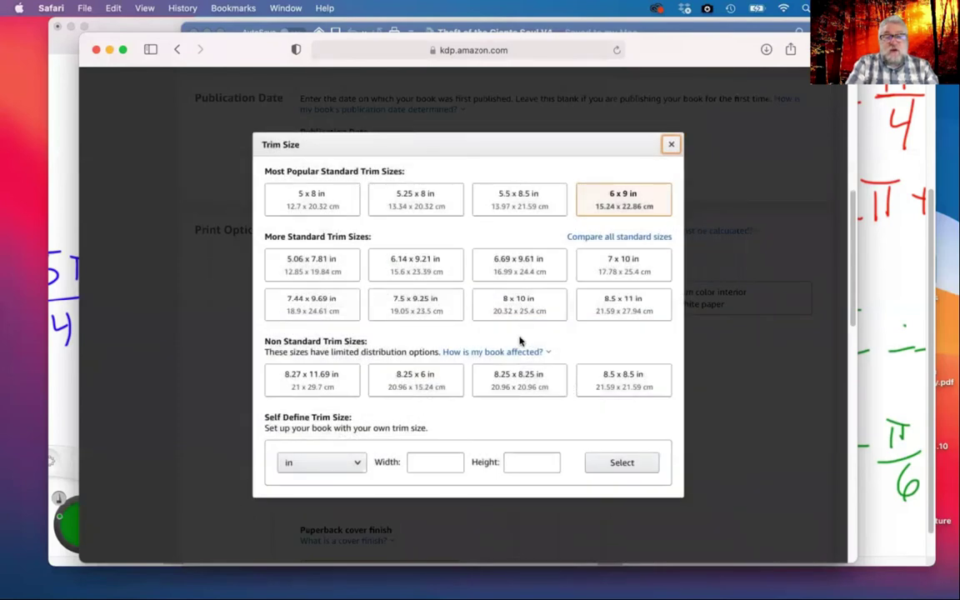
left_click(518, 202)
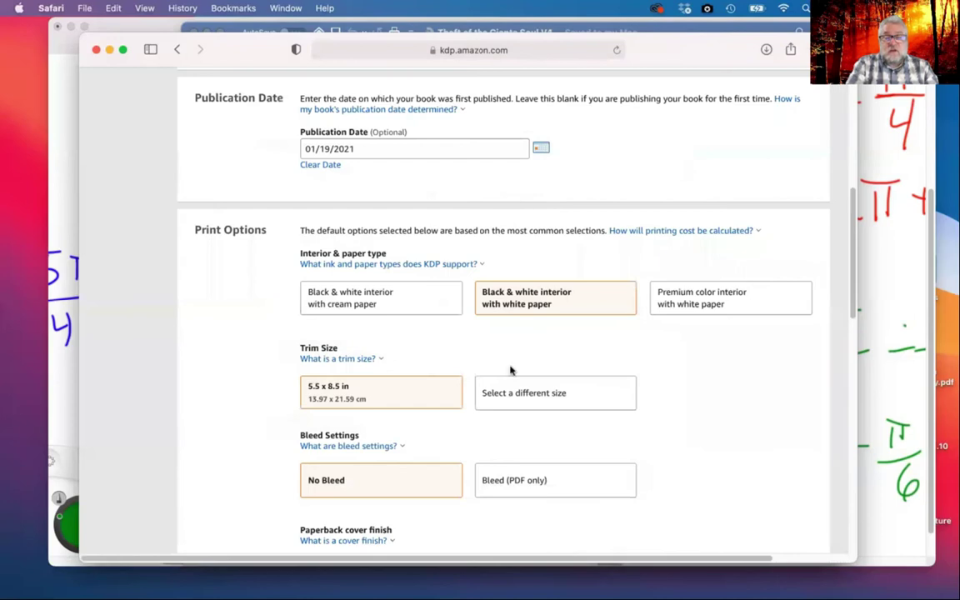
scroll(447, 345, "down", 1)
scroll(447, 345, "down", 3)
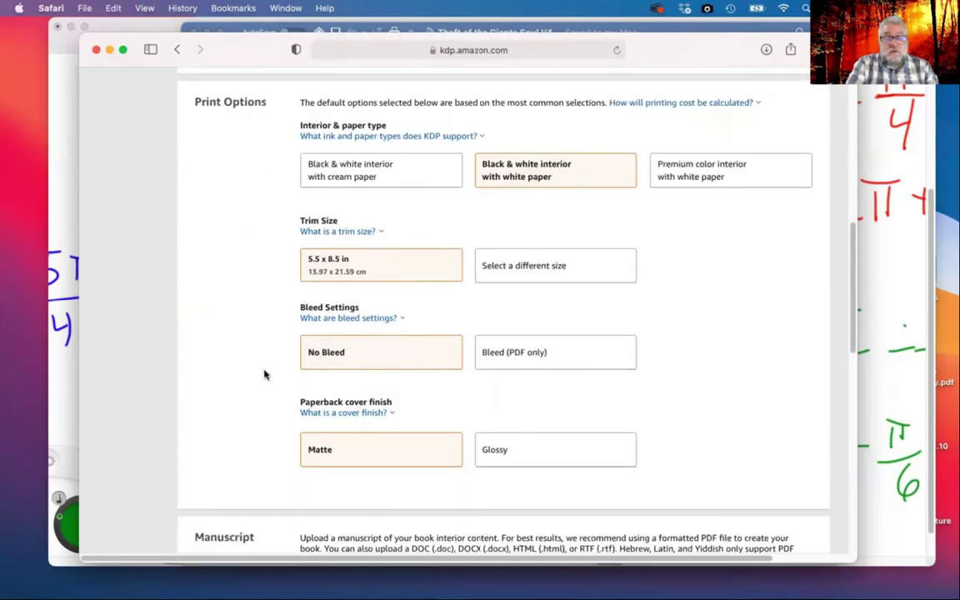
Read the bleed settings explanation and switch the interior to Bleed (PDF only)
scroll(201, 371, "down", 2)
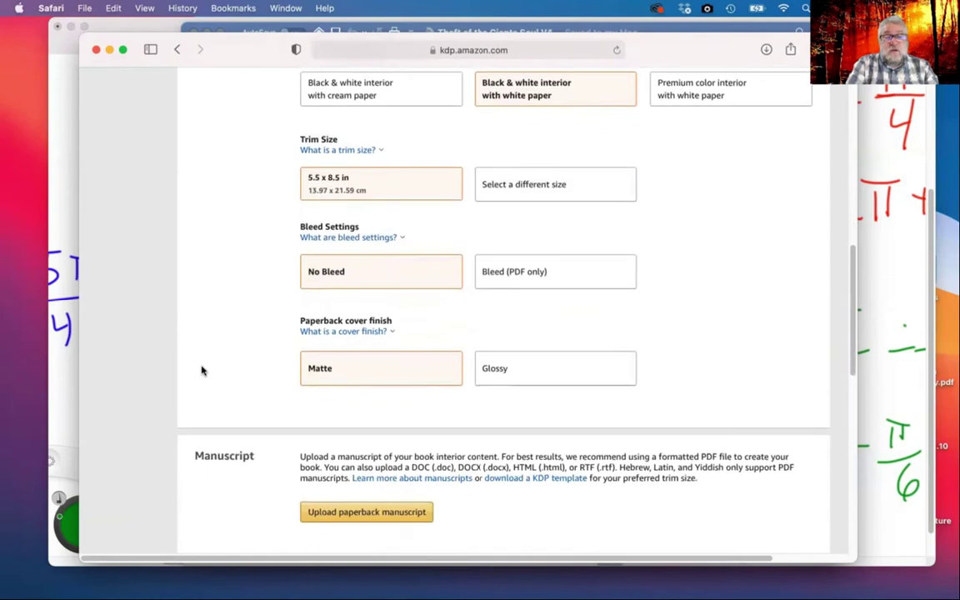
left_click(370, 239)
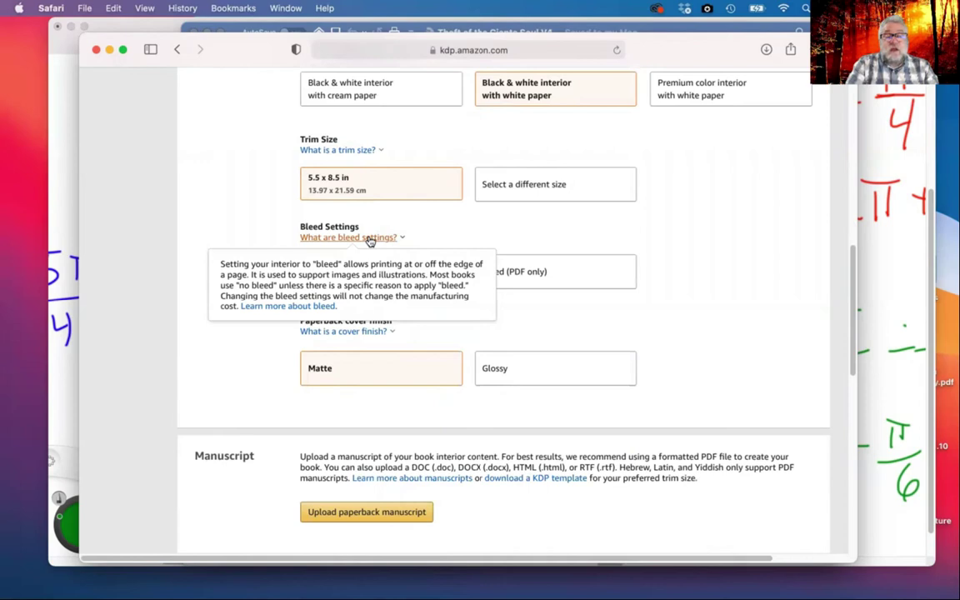
left_click(242, 220)
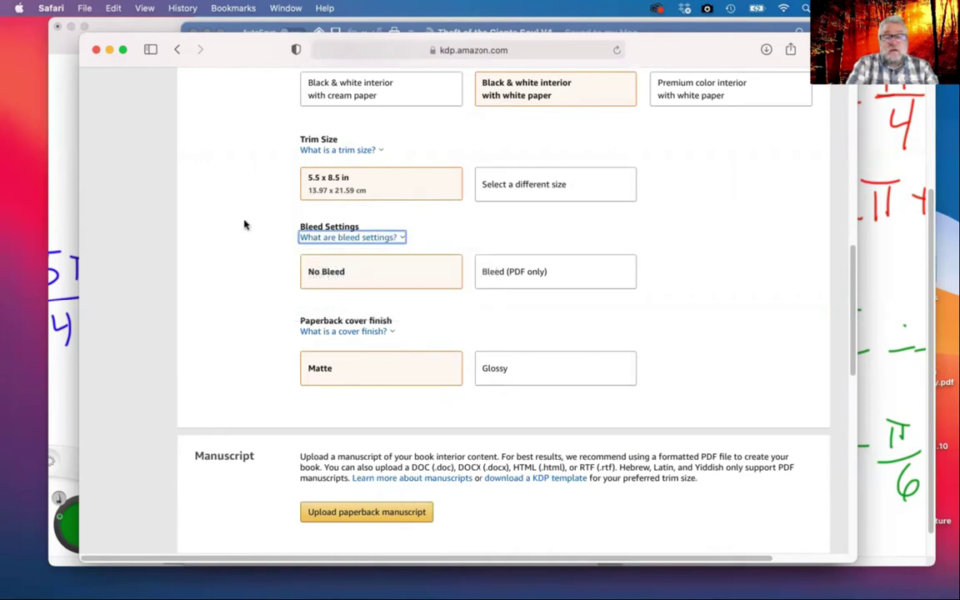
left_click(508, 273)
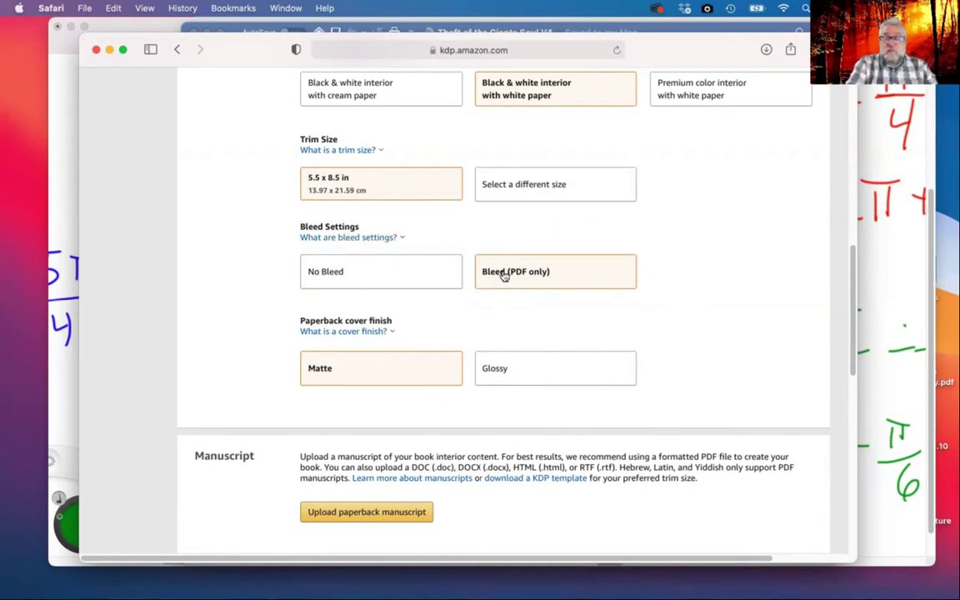
Check the cover finish explanation and choose Glossy for the paperback cover
scroll(642, 300, "down", 2)
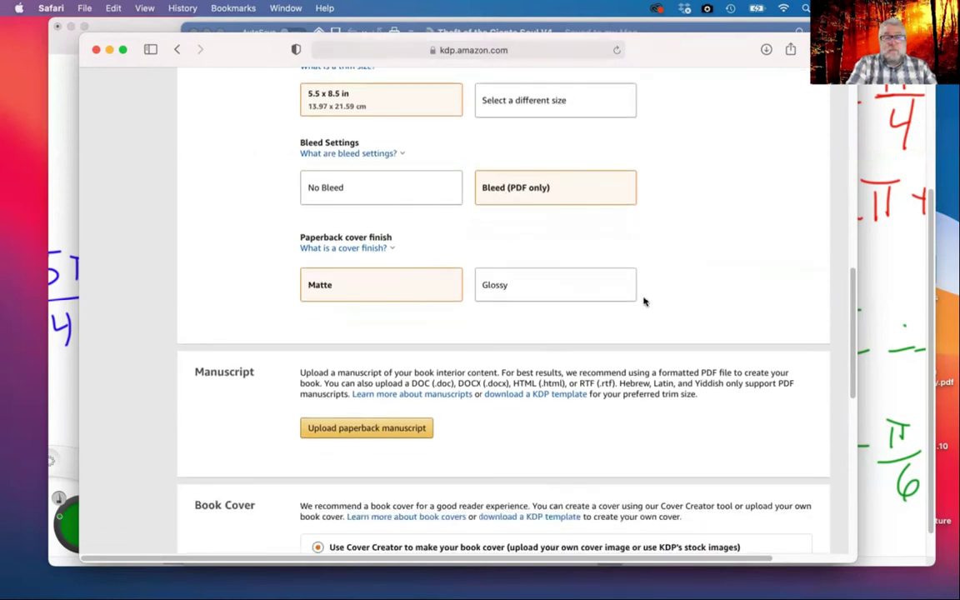
left_click(364, 249)
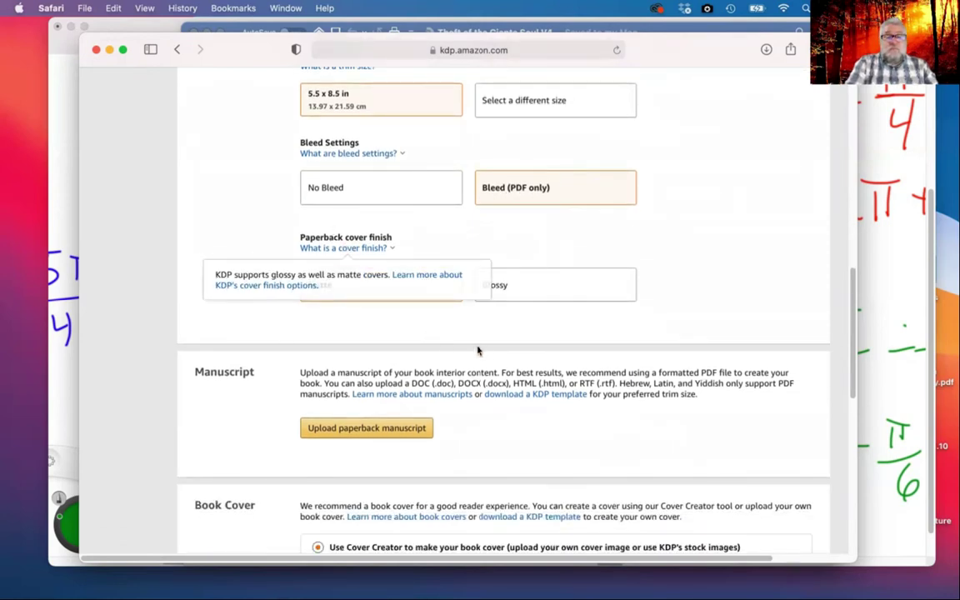
left_click(418, 342)
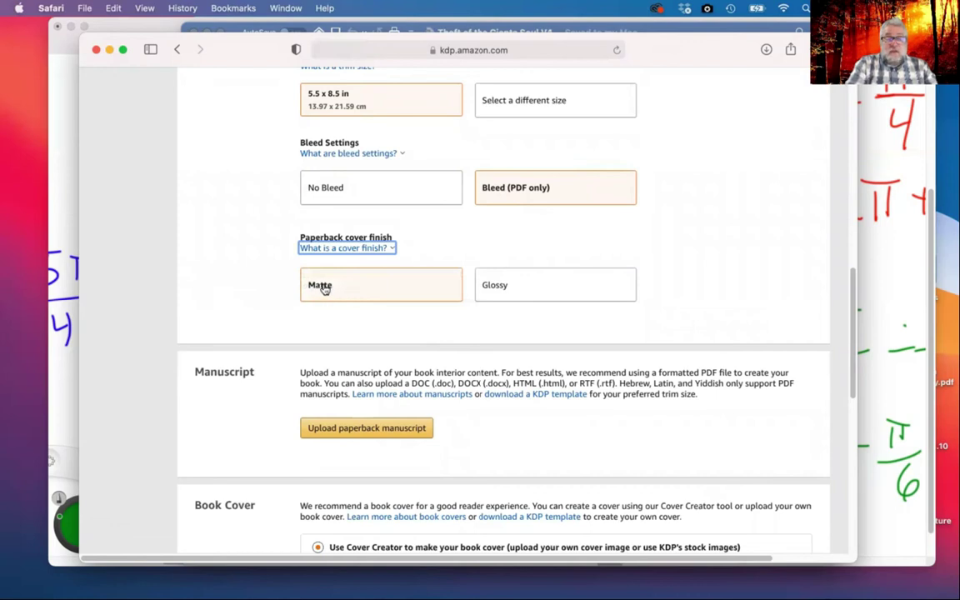
left_click(539, 297)
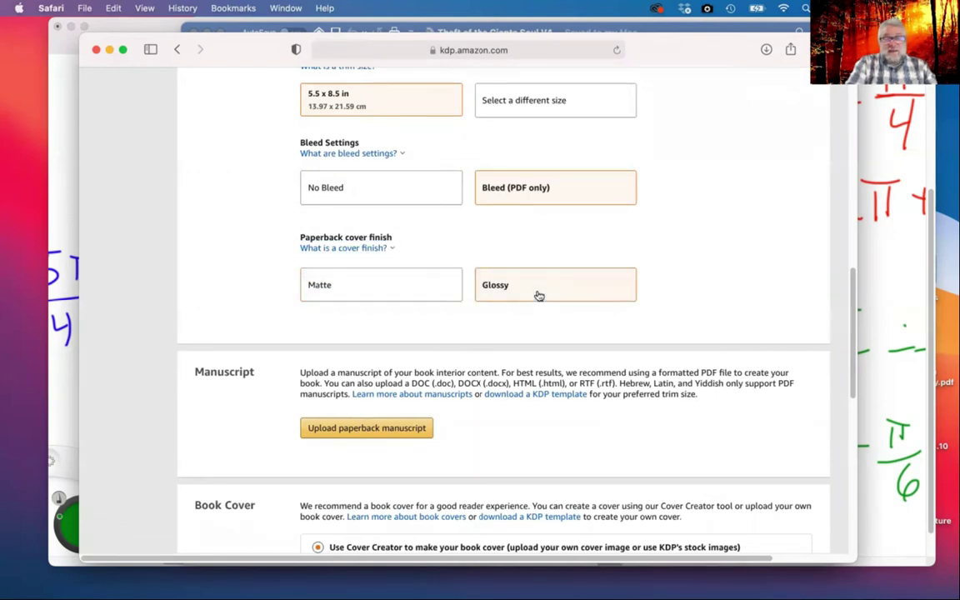
scroll(701, 299, "down", 4)
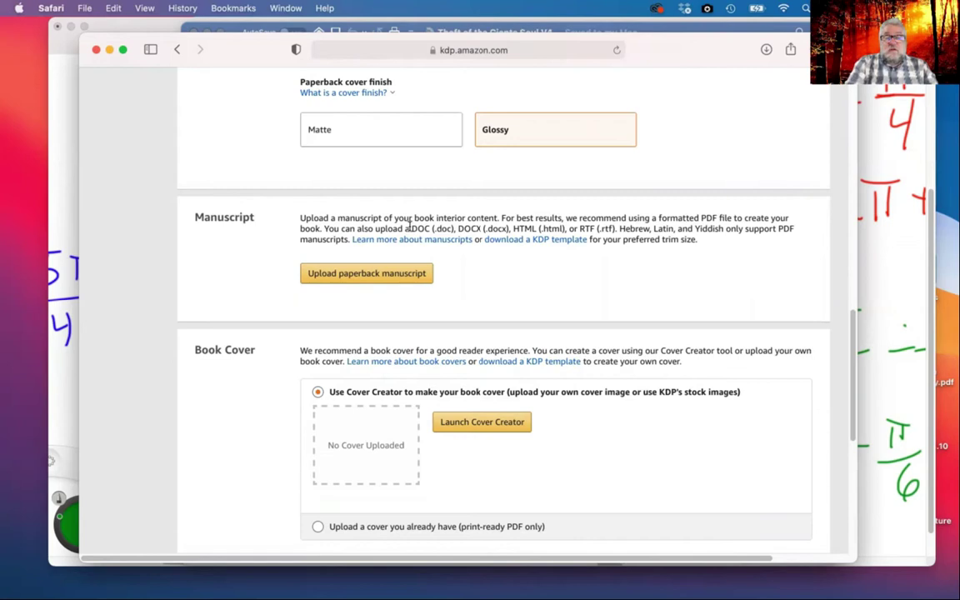
left_click_drag(457, 227, 574, 228)
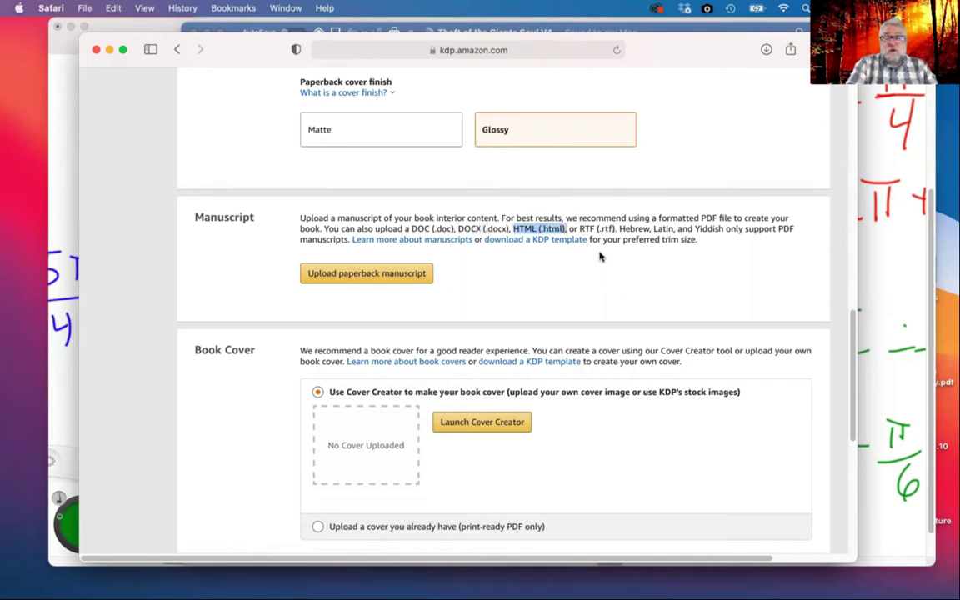
left_click(599, 256)
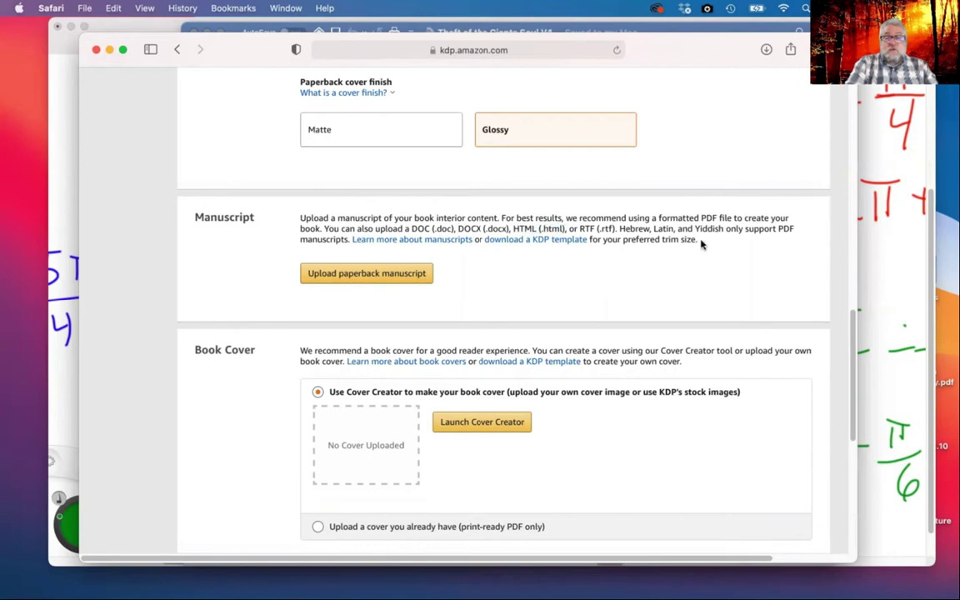
scroll(584, 304, "up", 1)
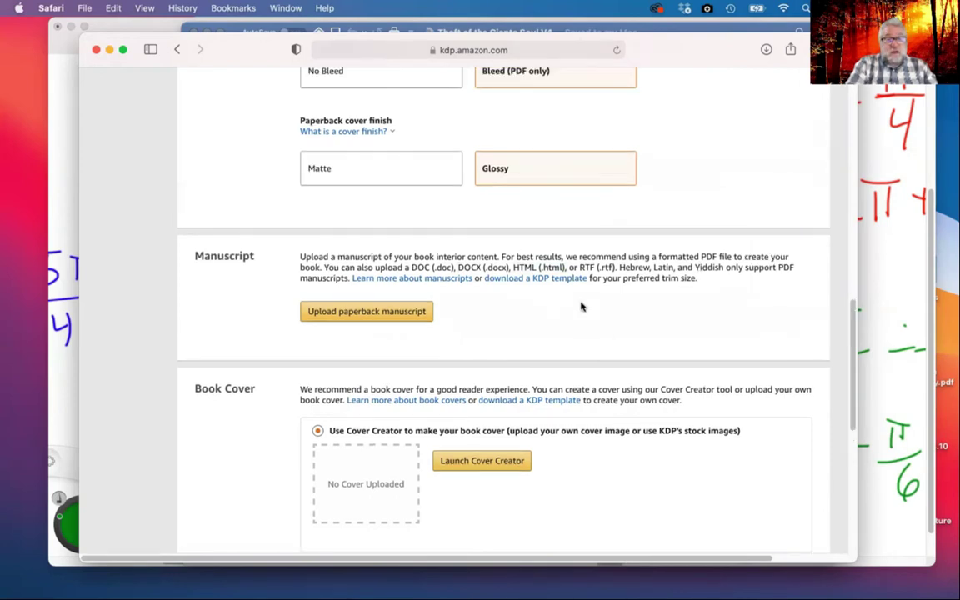
scroll(582, 306, "up", 4)
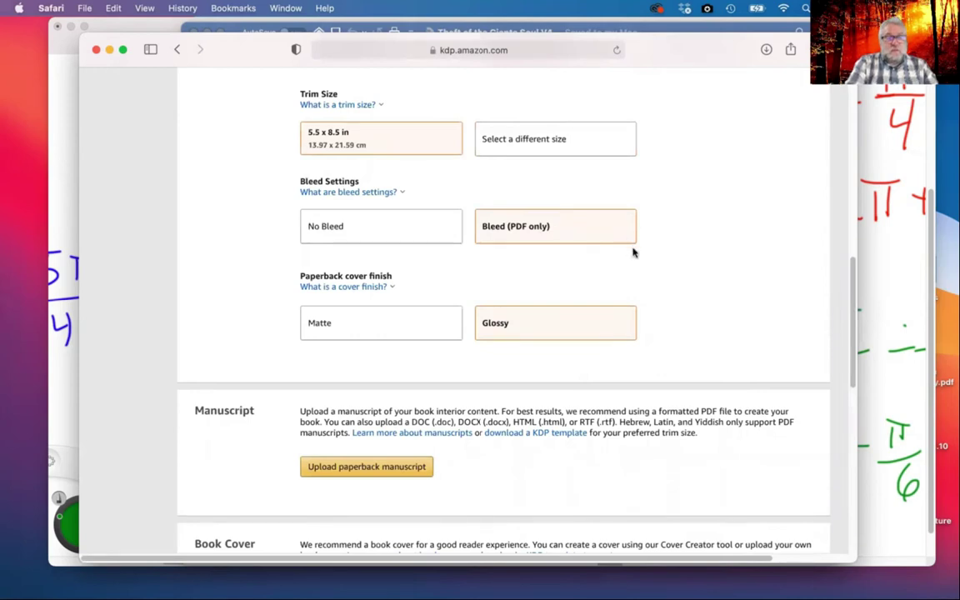
scroll(633, 252, "down", 4)
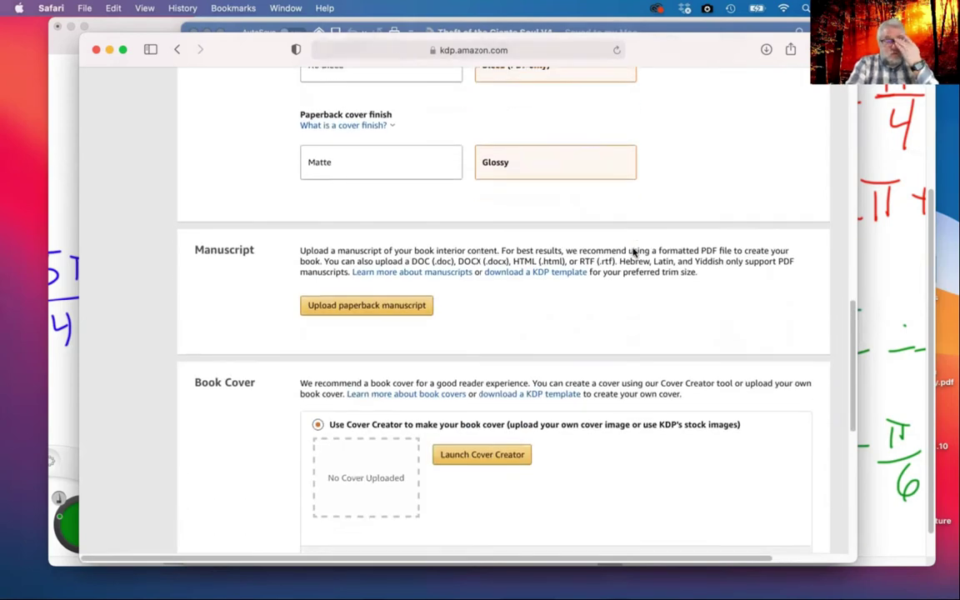
Open the manuscript file picker on iCloud Drive and show files as a list
left_click(377, 282)
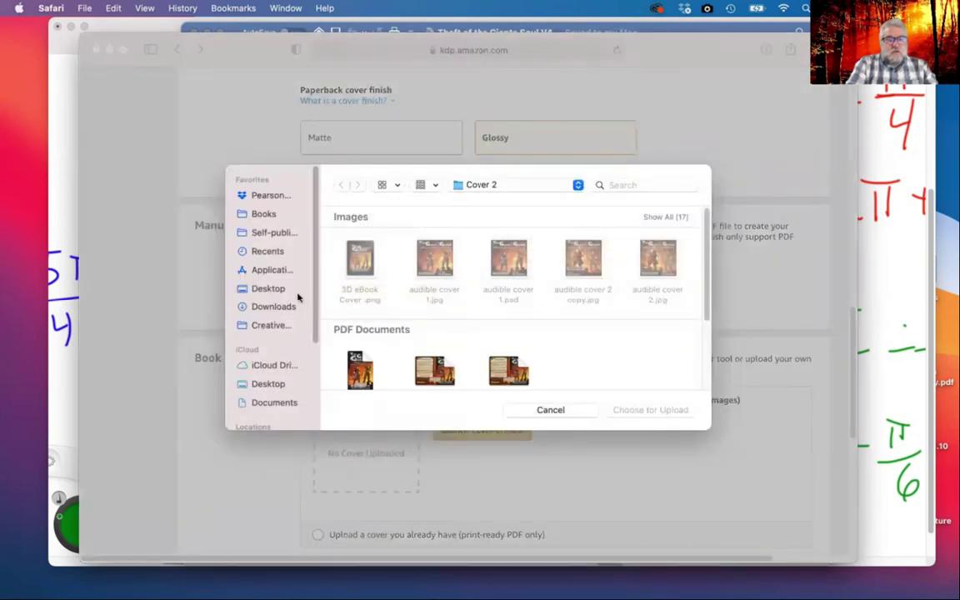
left_click(271, 367)
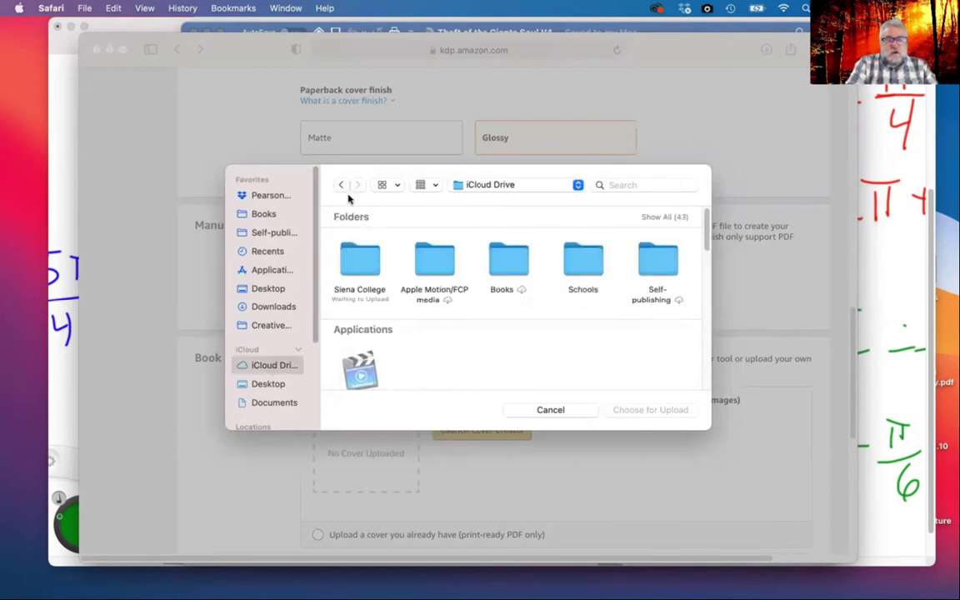
left_click(390, 185)
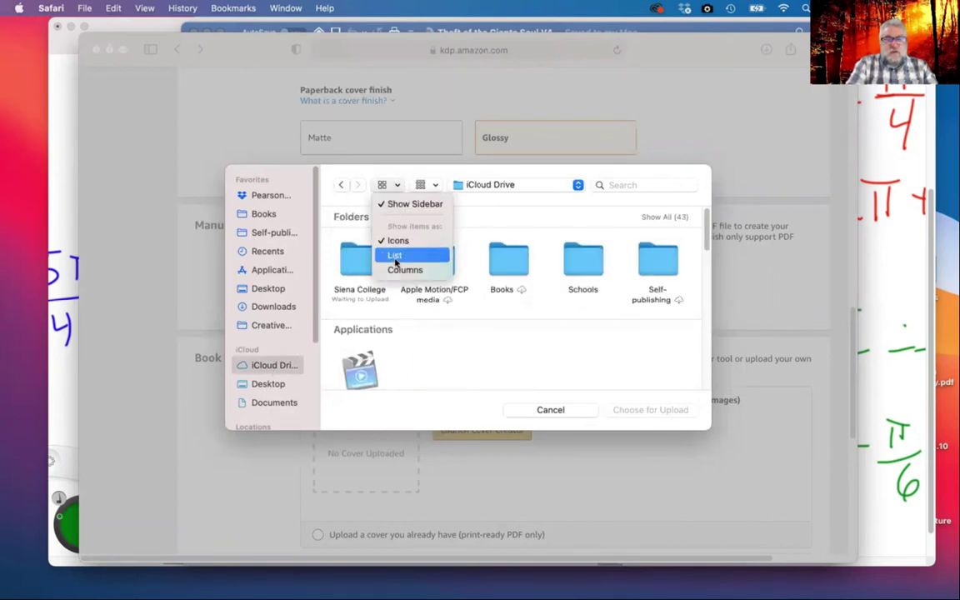
left_click(357, 236)
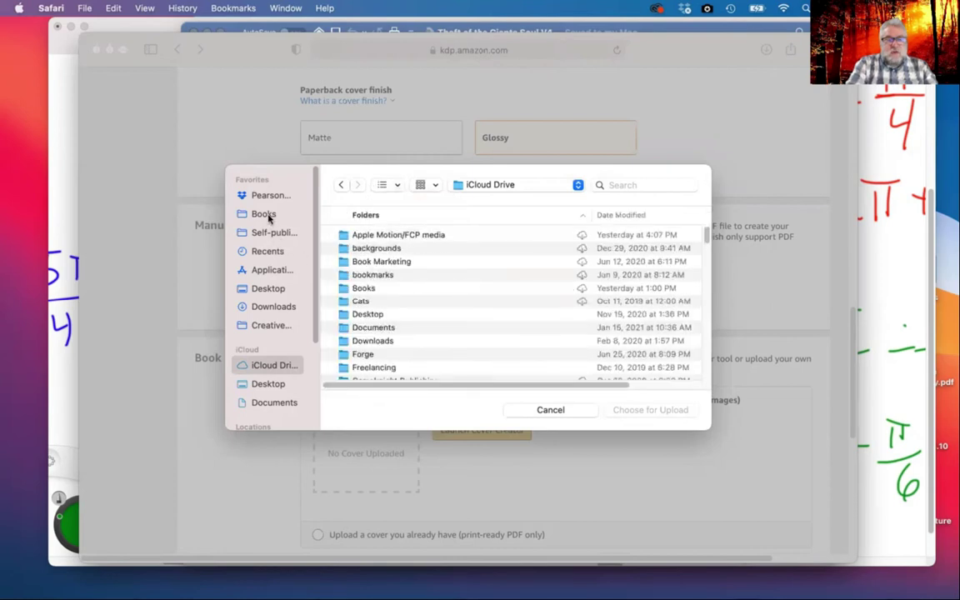
Browse to Books > Giants of StoneHold > Stand Alones > Edited Copy and upload Theft of the Giants Soul V4.pdf
left_click(265, 213)
double_click(392, 235)
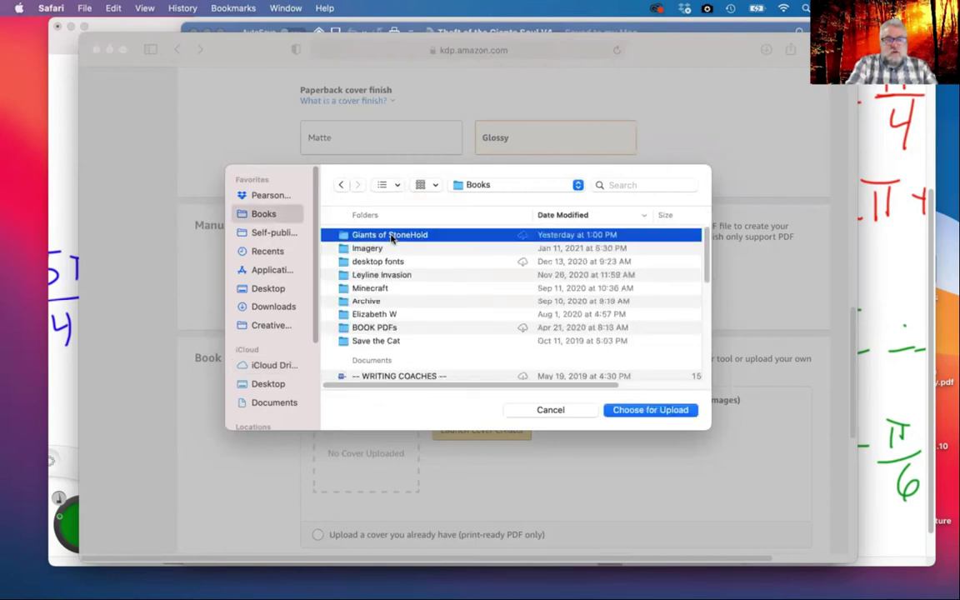
double_click(381, 249)
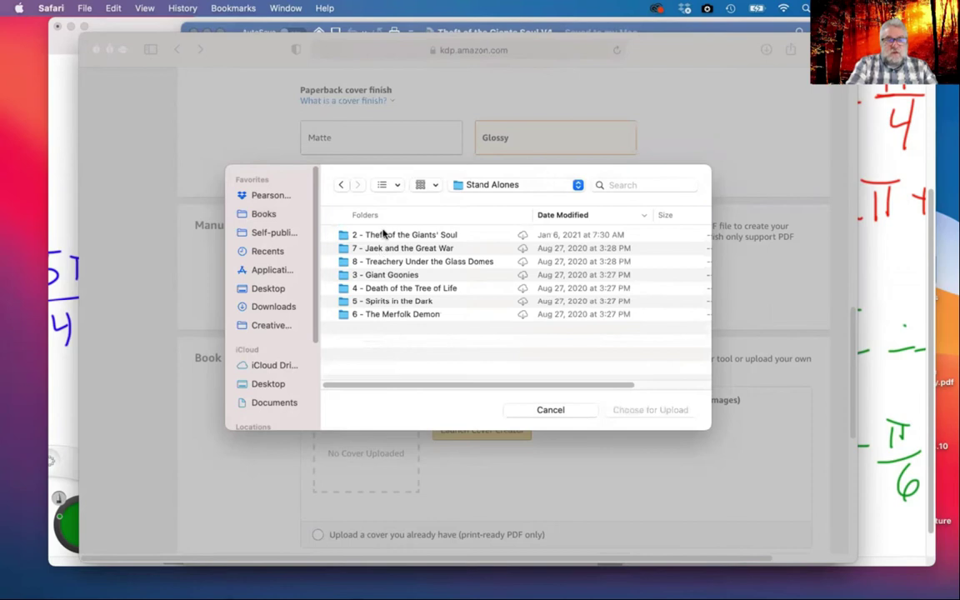
left_click(384, 235)
double_click(384, 235)
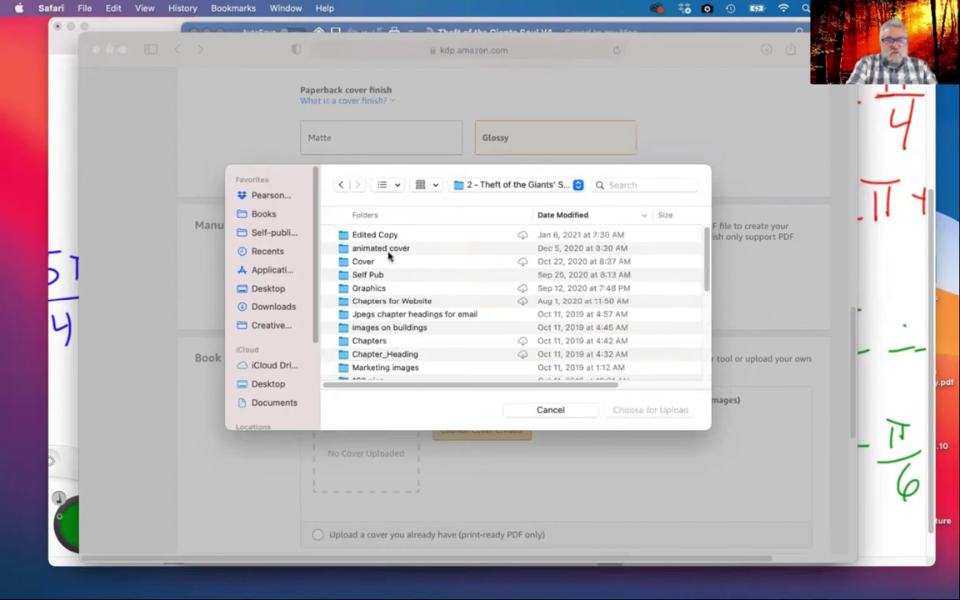
left_click(380, 235)
double_click(380, 235)
scroll(425, 275, "down", 5)
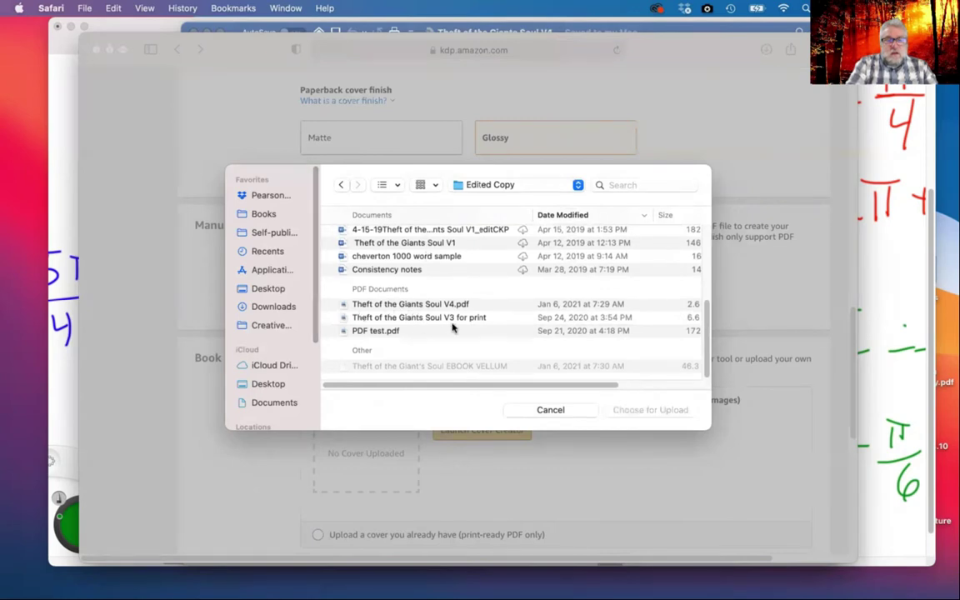
left_click(405, 305)
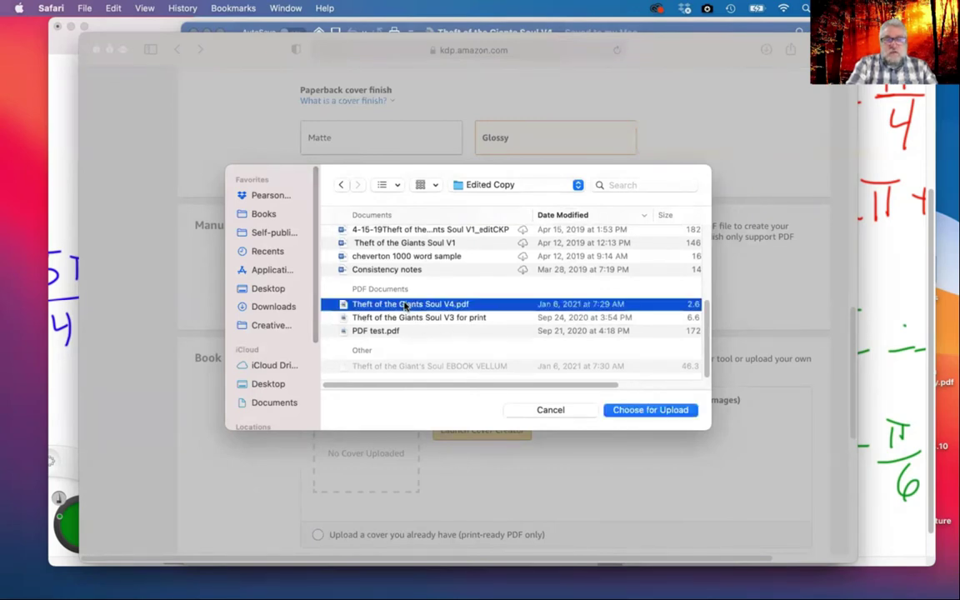
left_click(654, 412)
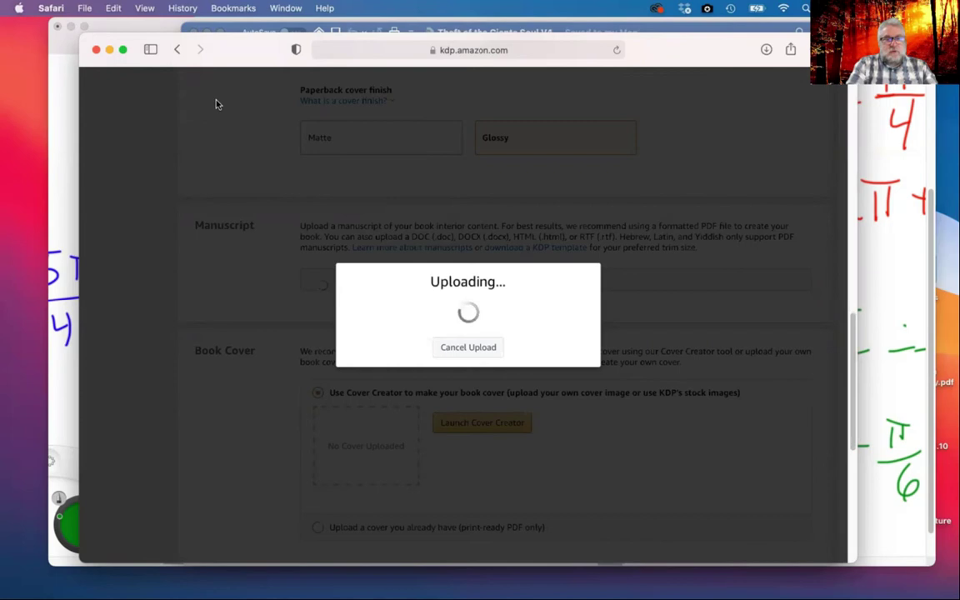
Shift the Safari window slightly right and scroll down while the manuscript finishes uploading
left_click_drag(204, 43, 234, 42)
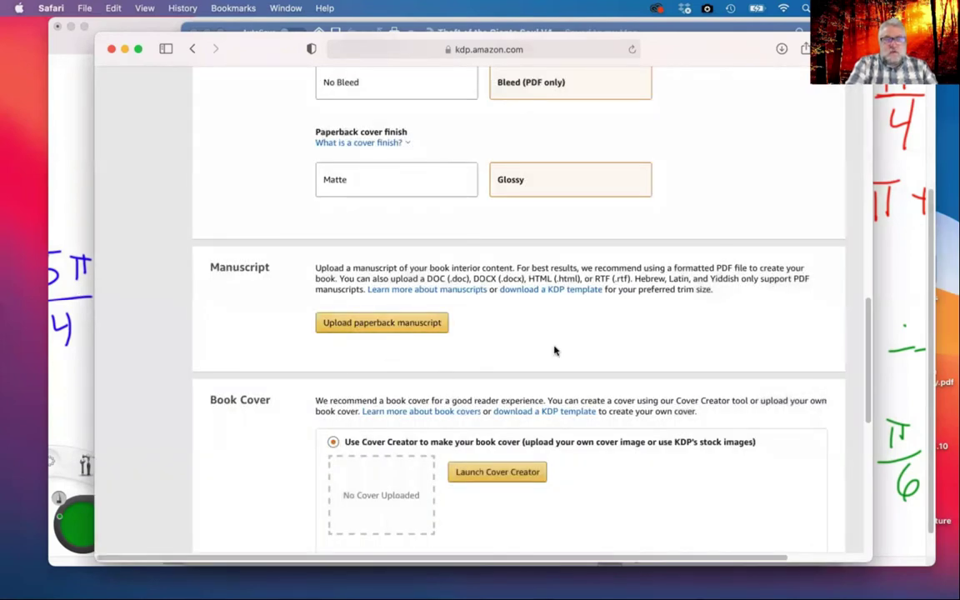
scroll(554, 350, "down", 3)
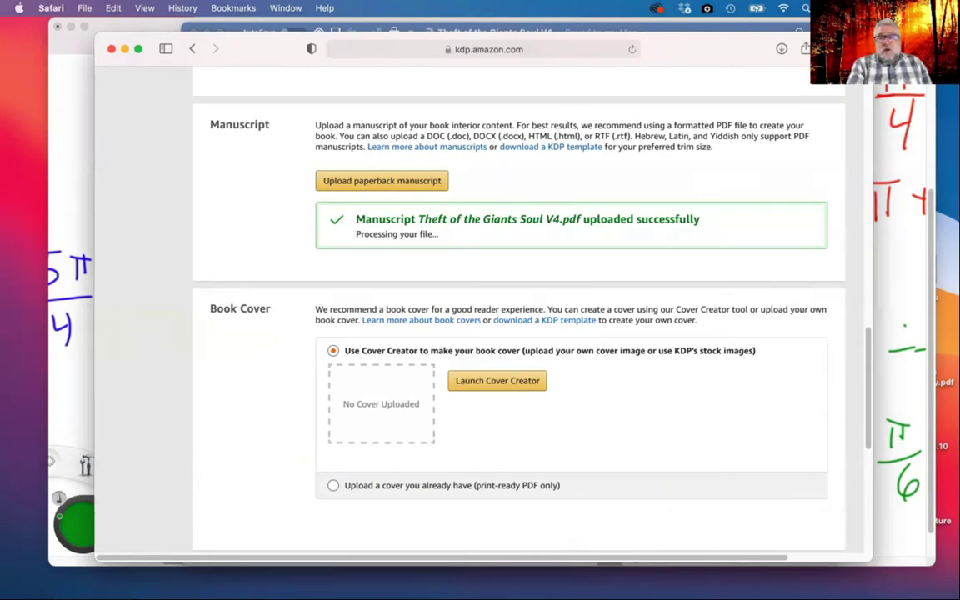
Open fiverr.com in a new Safari tab
key("super+t")
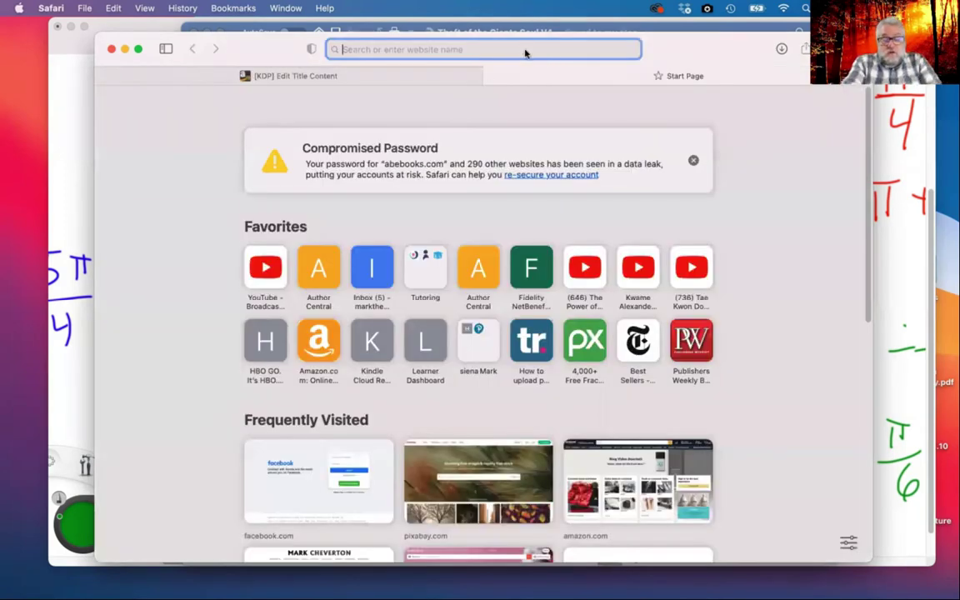
type("fiverr.com")
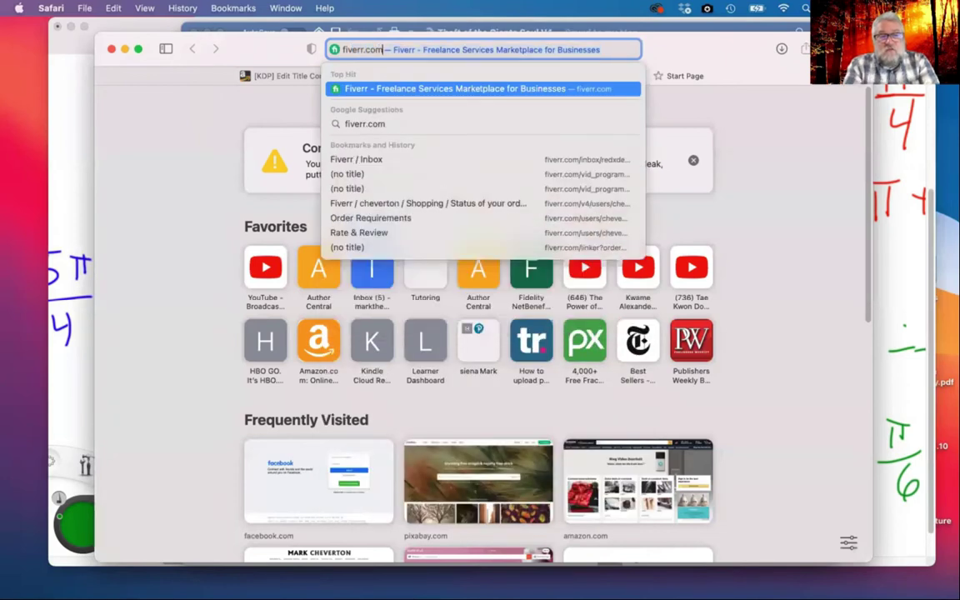
key("Return")
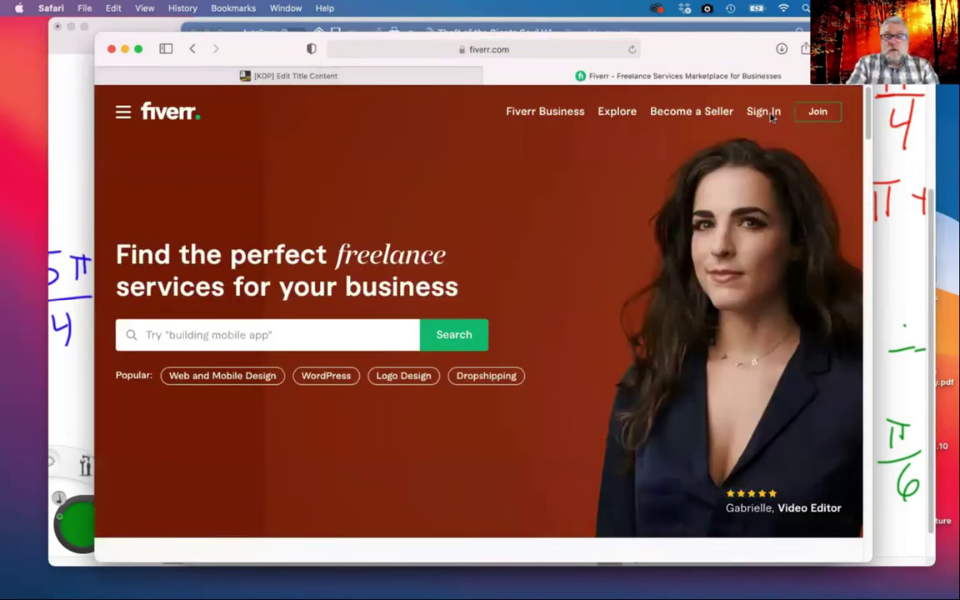
Sign in to Fiverr with the saved login details and focus the service search box
left_click(761, 115)
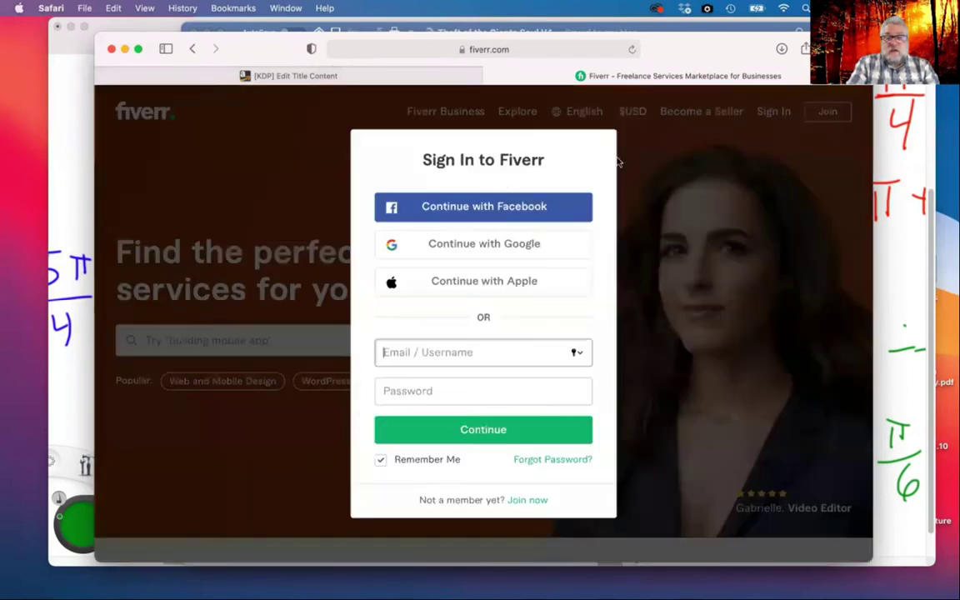
left_click(441, 385)
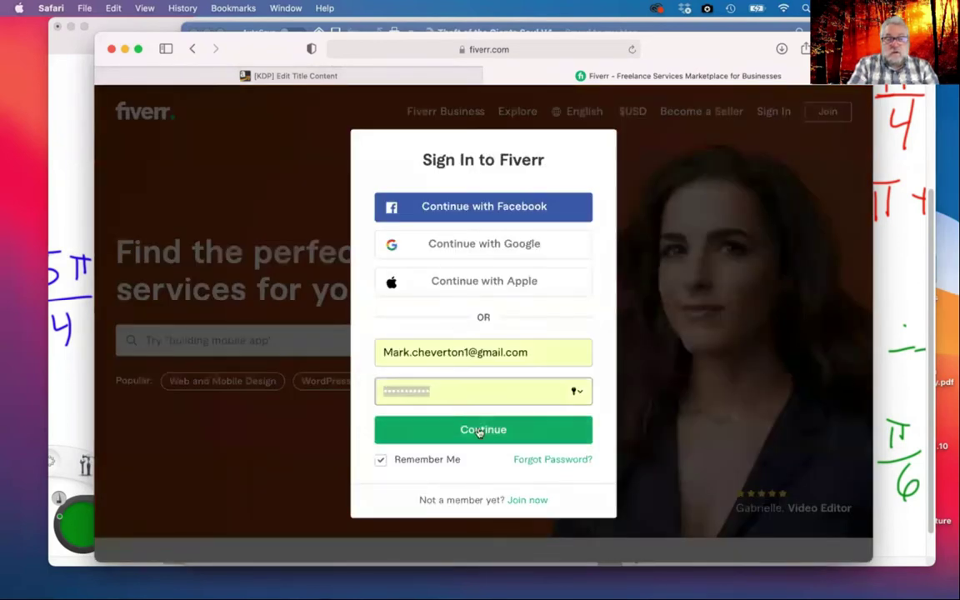
left_click(480, 429)
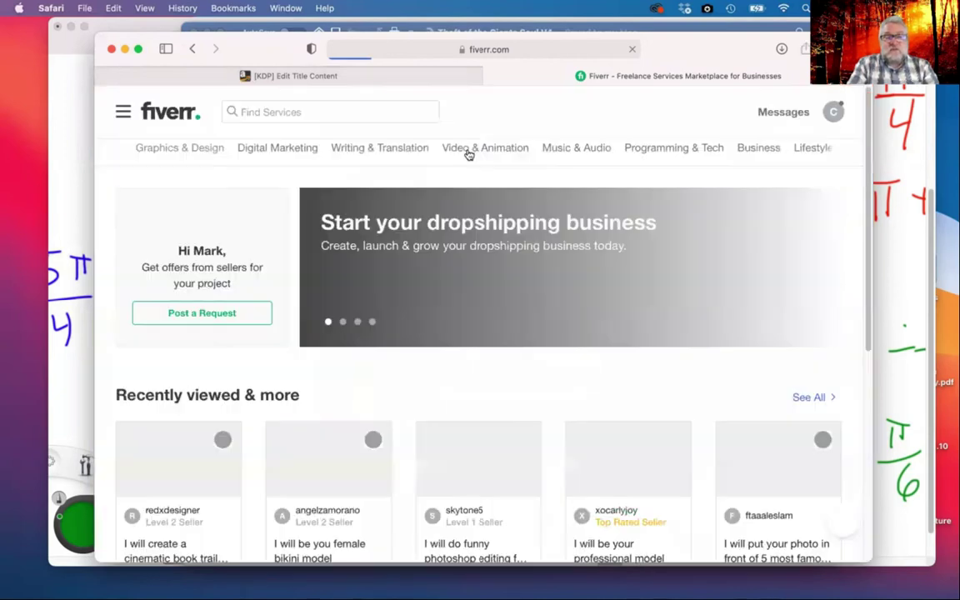
left_click(353, 110)
left_click(353, 109)
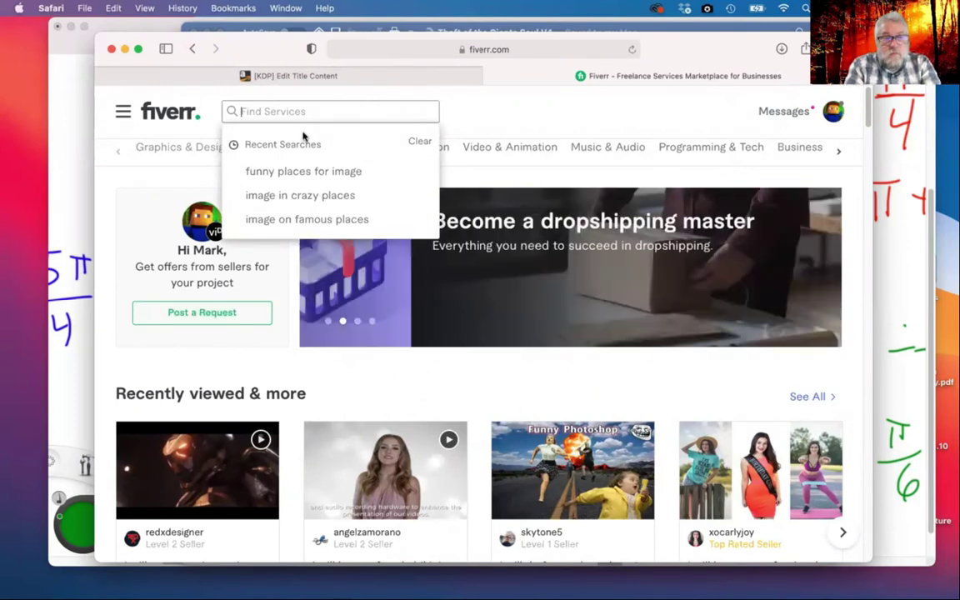
Search Fiverr for 'book cover', scan the results and open the After Days gig in a new tab
type("book cover")
key("Return")
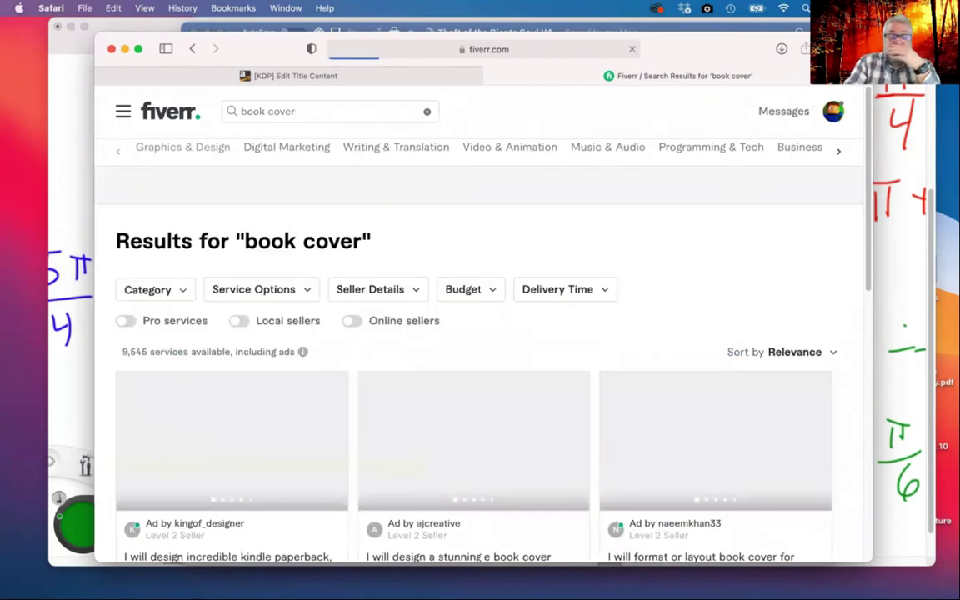
scroll(619, 247, "down", 3)
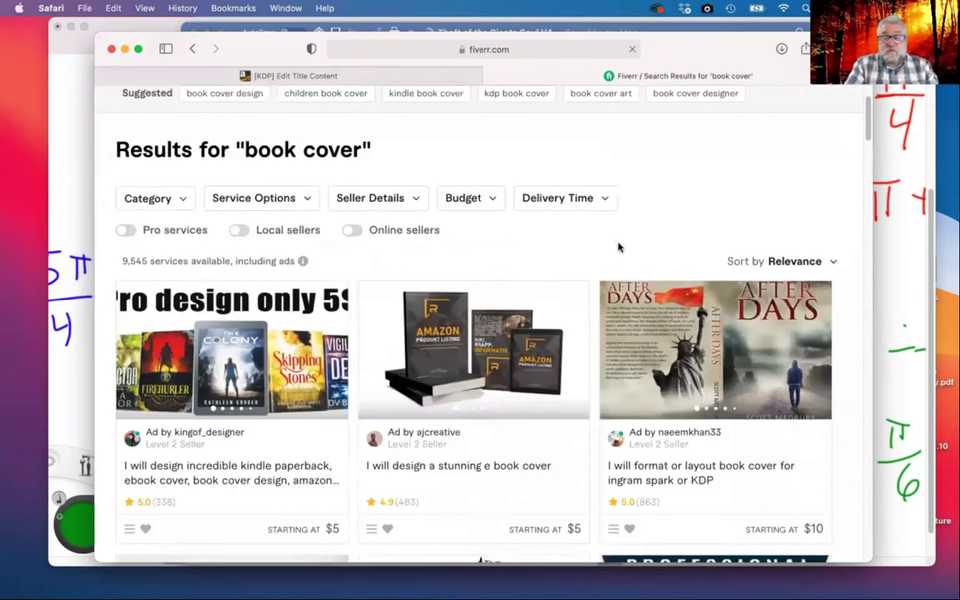
scroll(619, 247, "down", 2)
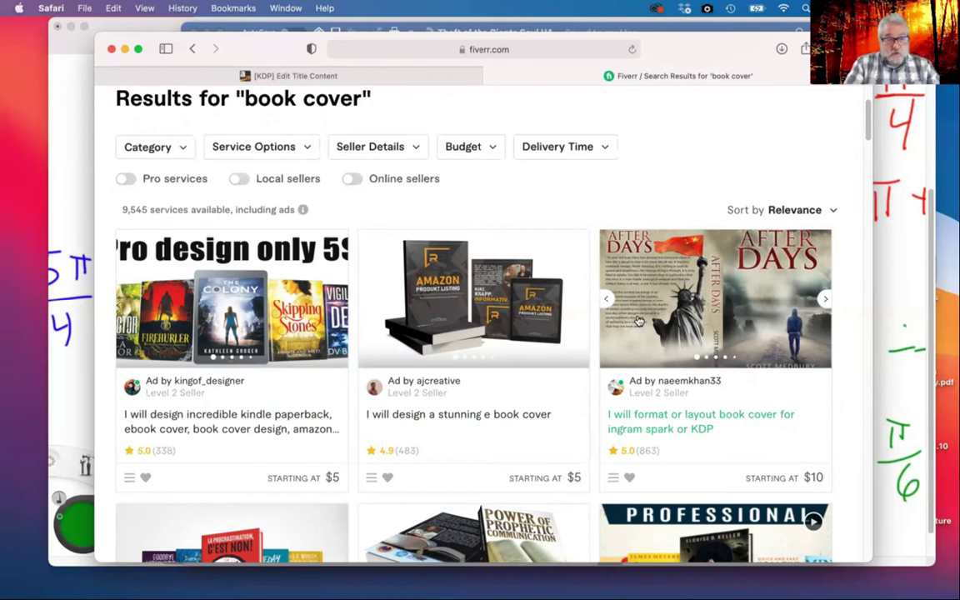
scroll(638, 320, "down", 3)
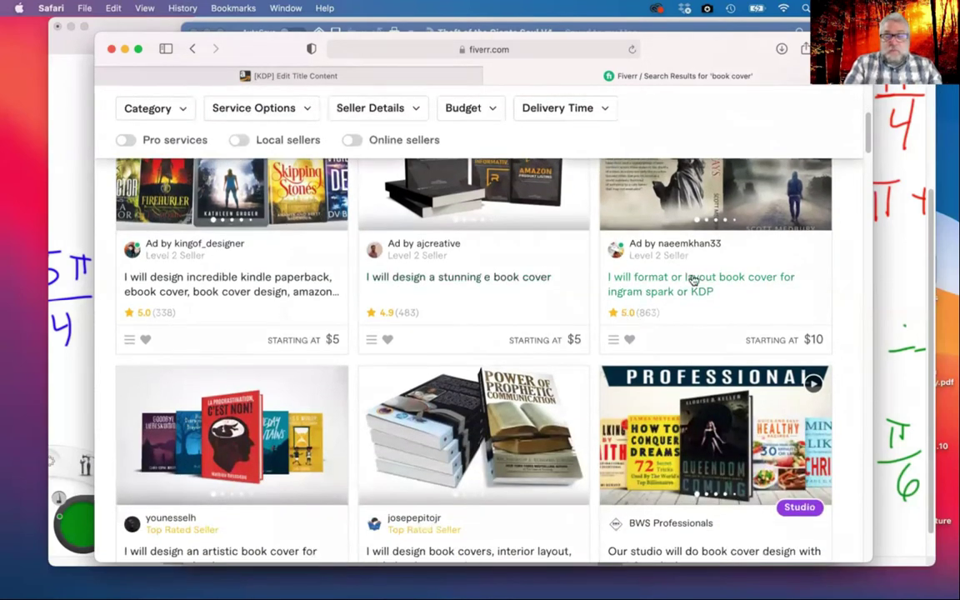
scroll(715, 243, "up", 2)
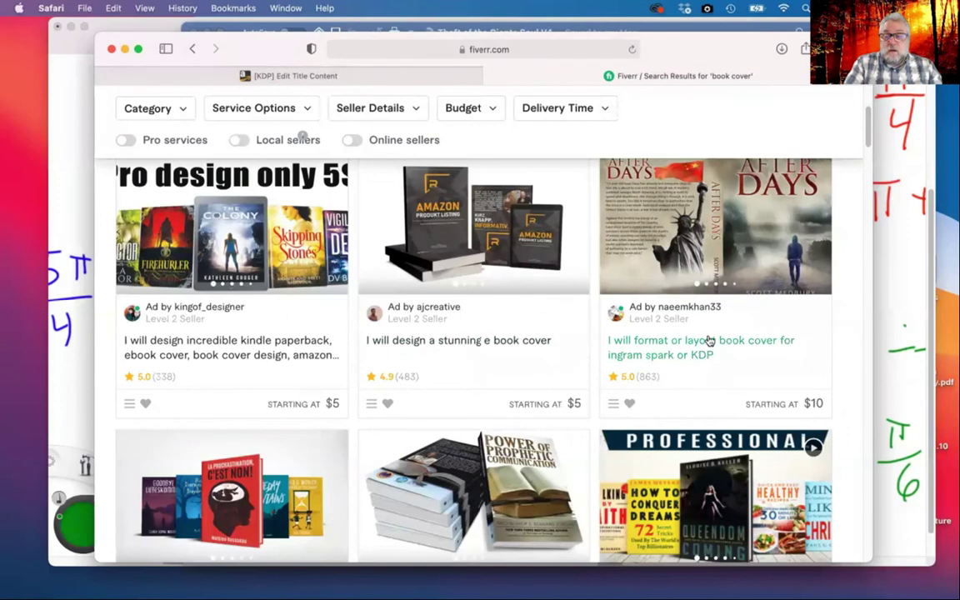
left_click(708, 235)
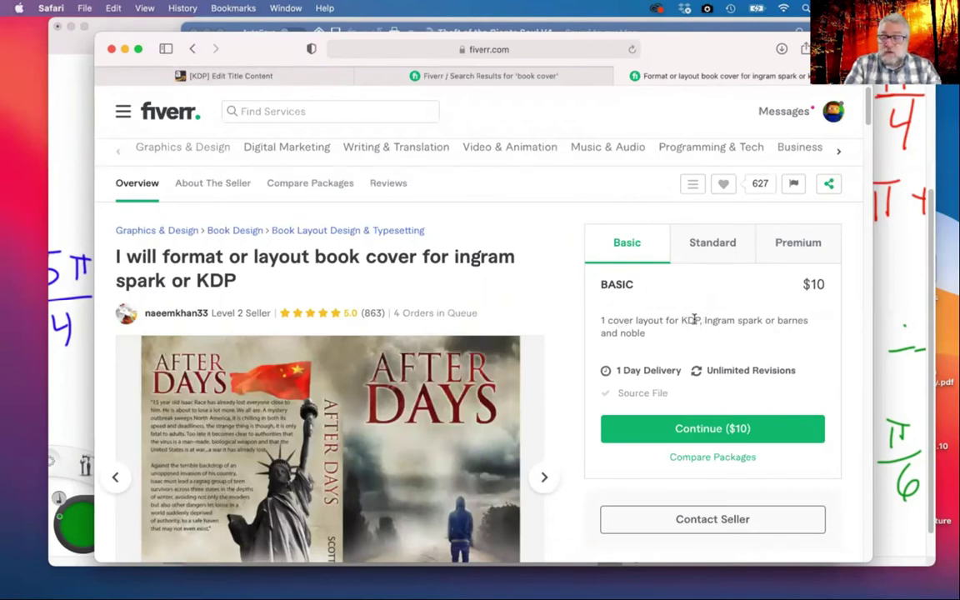
Page through the seller's sample covers, ending back on the After Days cover
scroll(715, 325, "down", 1)
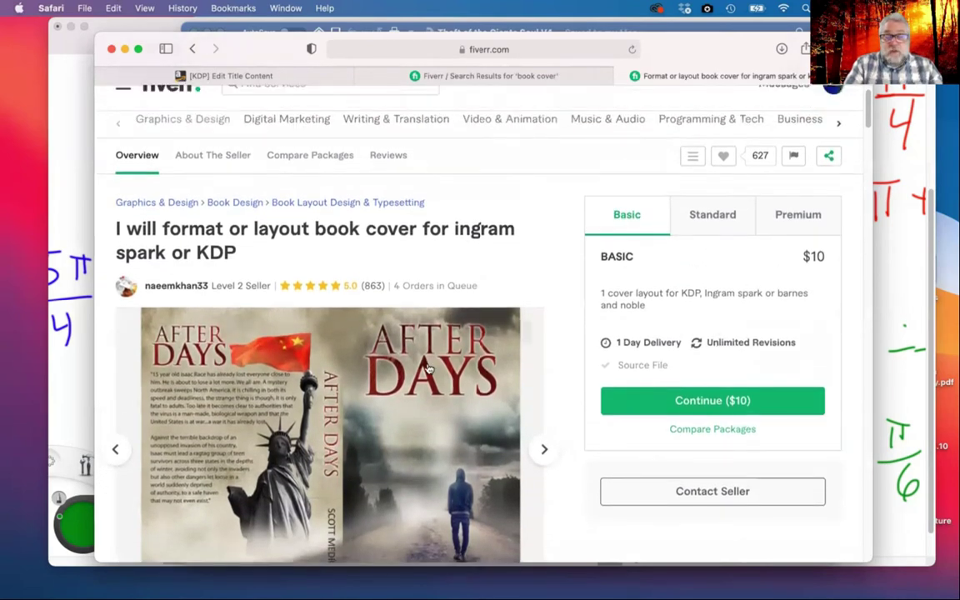
scroll(320, 435, "down", 4)
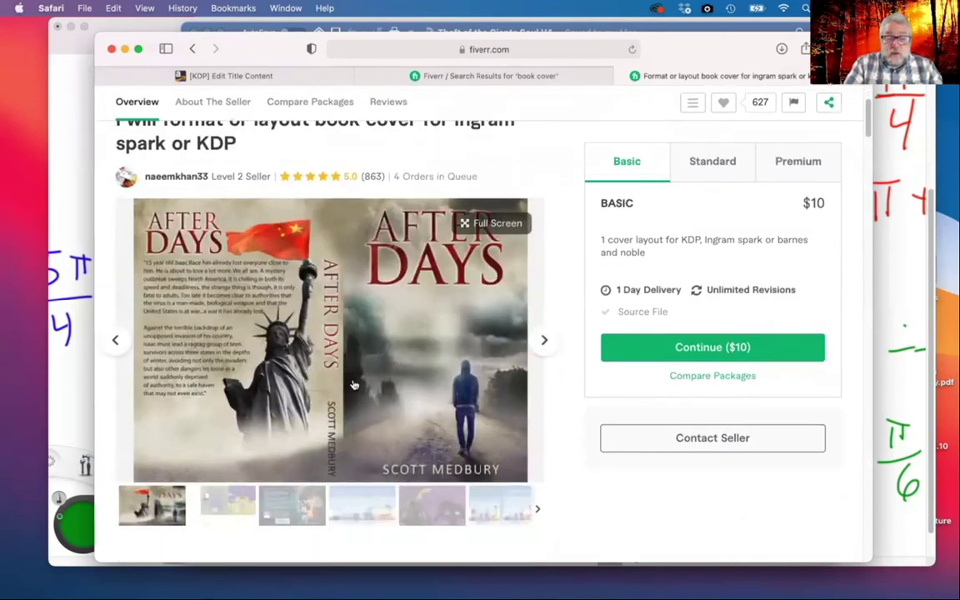
left_click(228, 505)
left_click(293, 508)
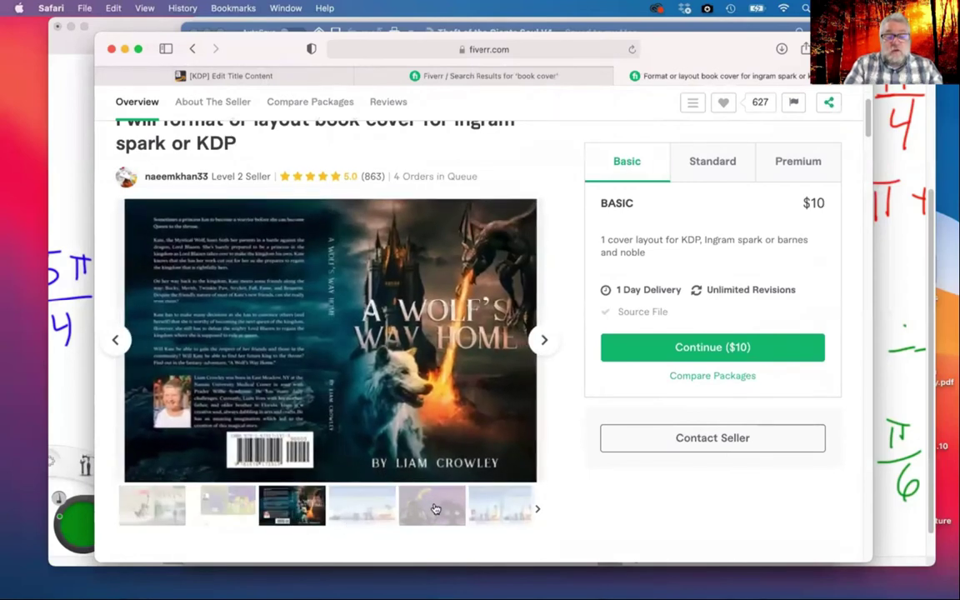
left_click(435, 508)
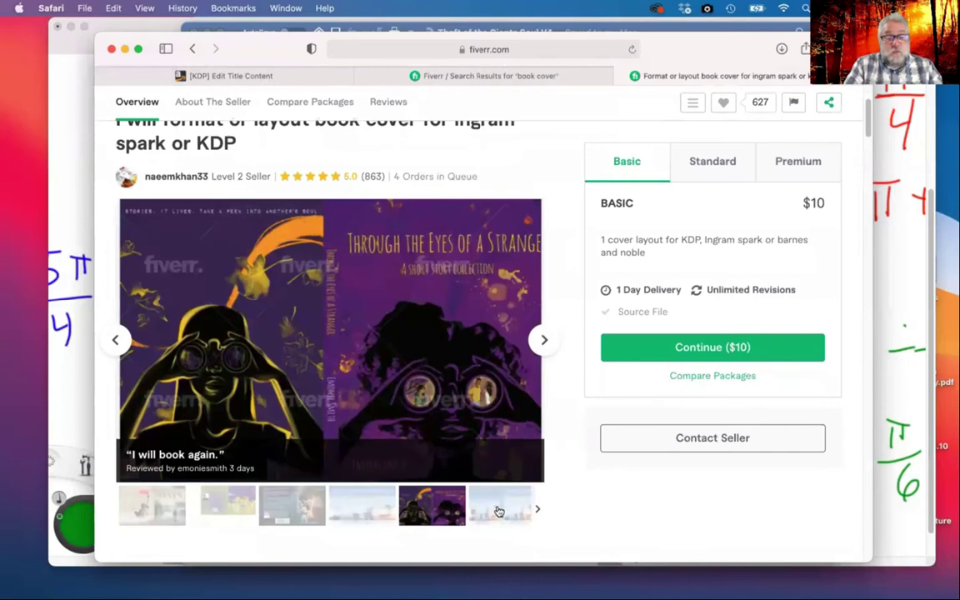
left_click(499, 511)
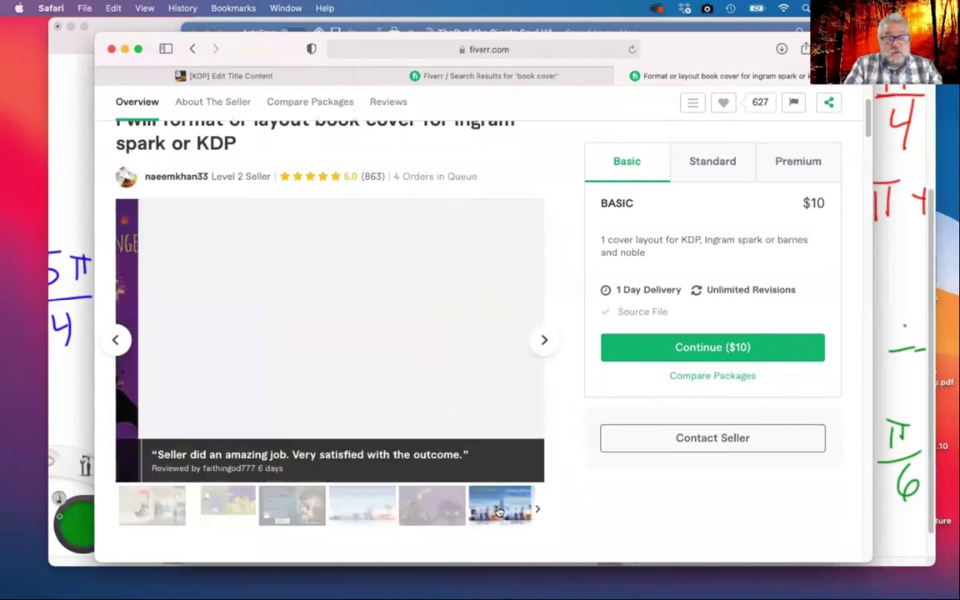
left_click(207, 499)
left_click(168, 501)
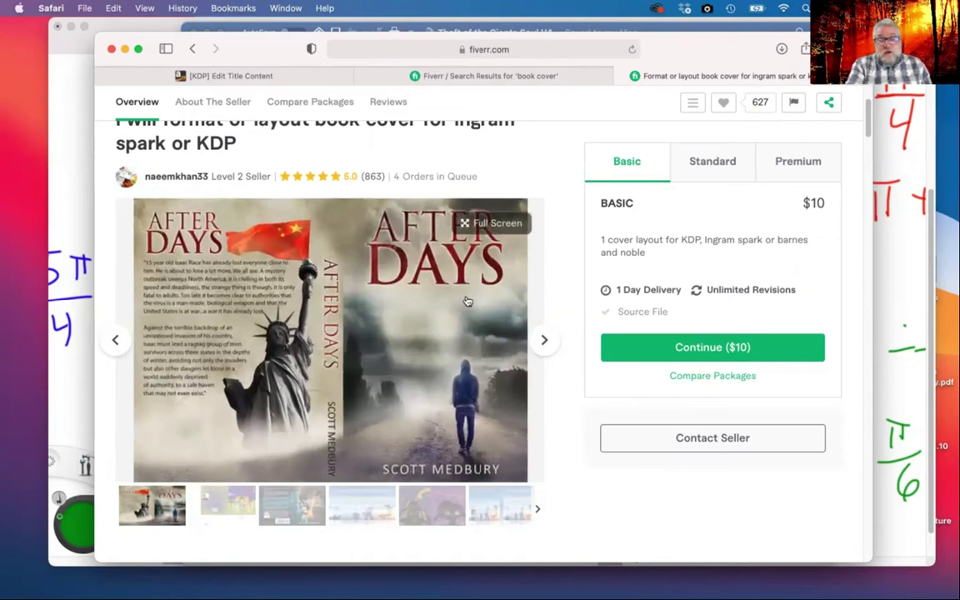
Return to the Fiverr gig tab via the tab overview and view the A Wolf's Way Home sample
key("super+shift+backslash")
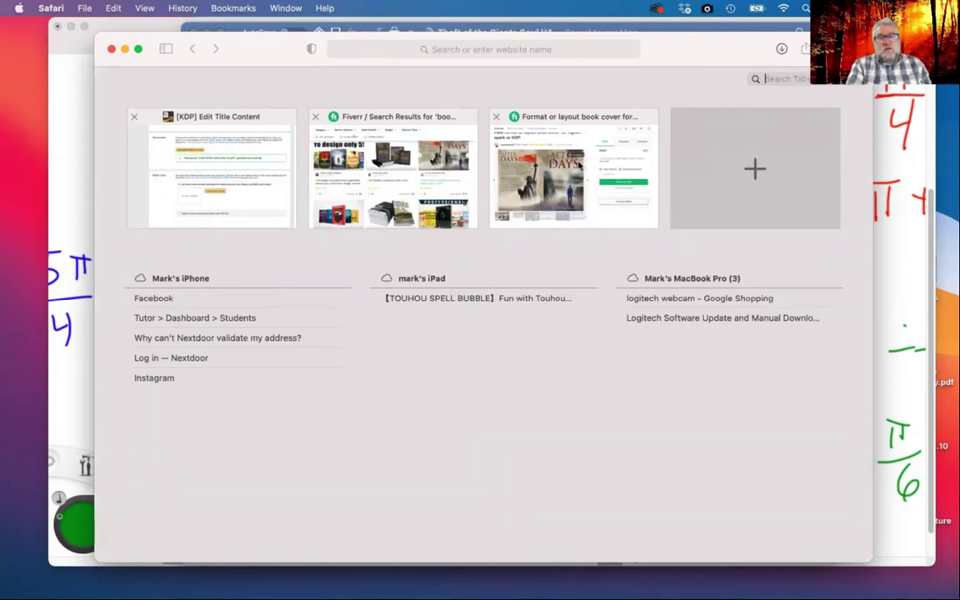
left_click(571, 190)
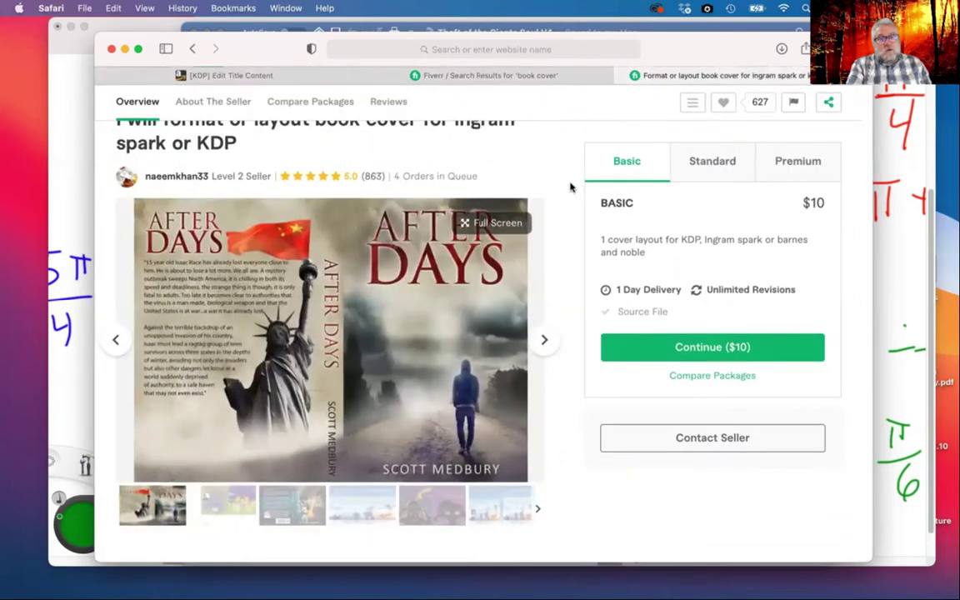
left_click(305, 509)
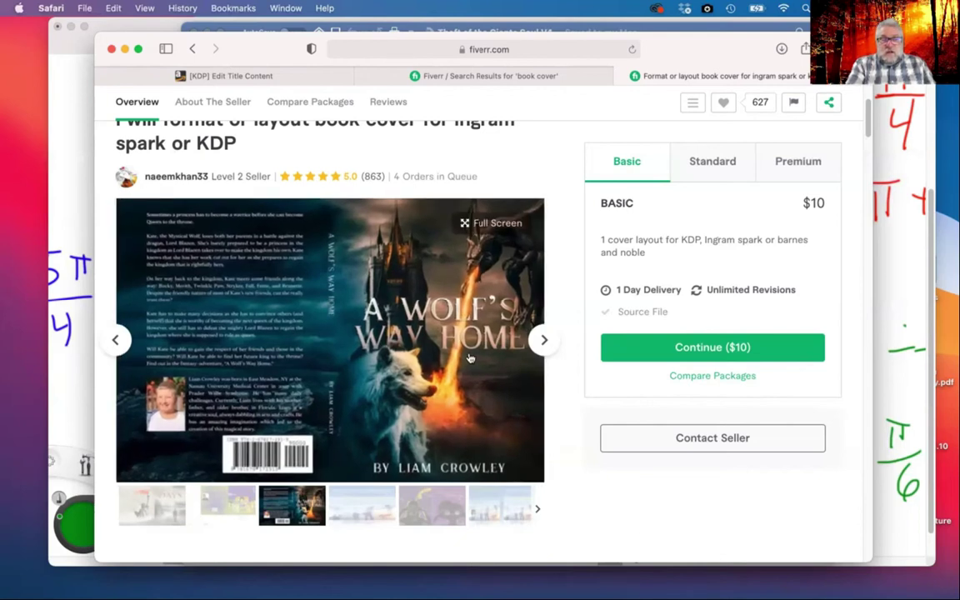
Check the sample cover image's menu, then switch to the Fiverr 'book cover' gig listings
right_click(470, 357)
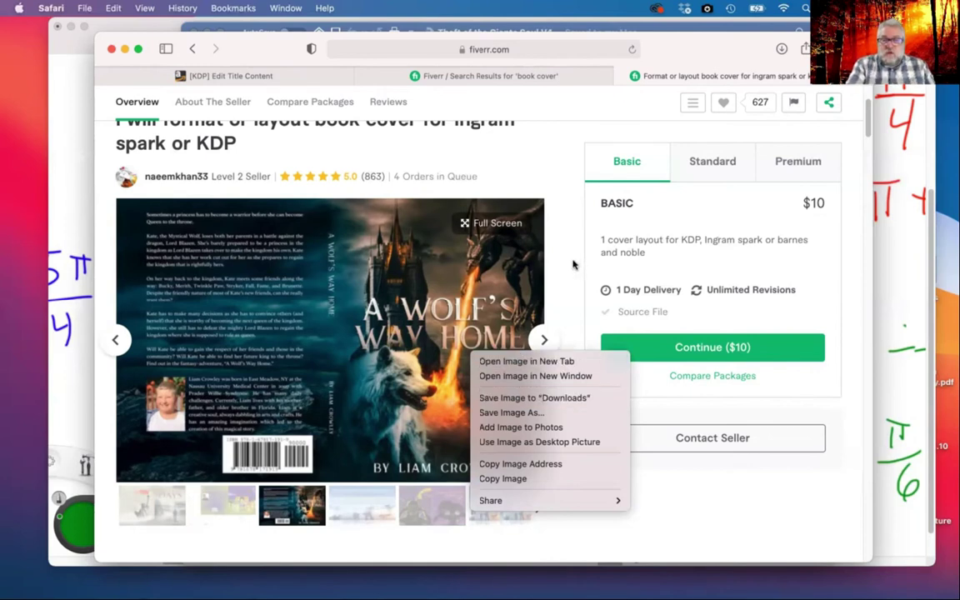
left_click(572, 264)
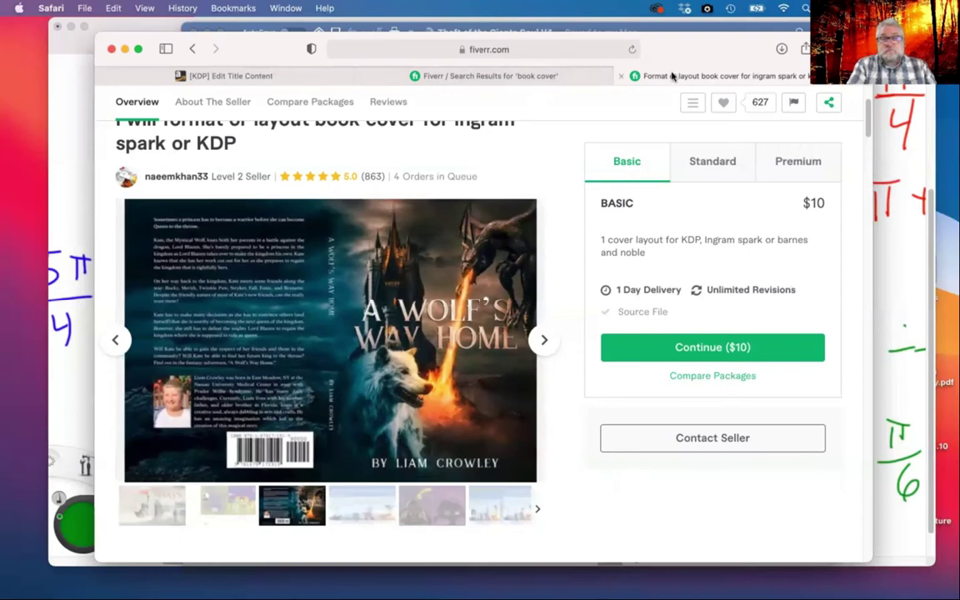
left_click(479, 75)
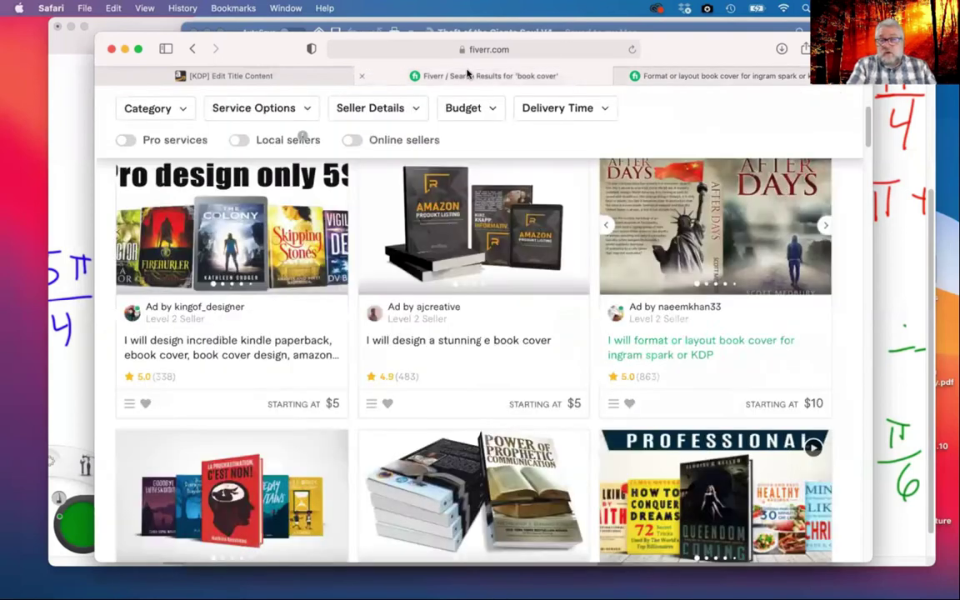
Launch Cover Creator from the KDP Book Cover section for 'Don't buy this book'
left_click(279, 75)
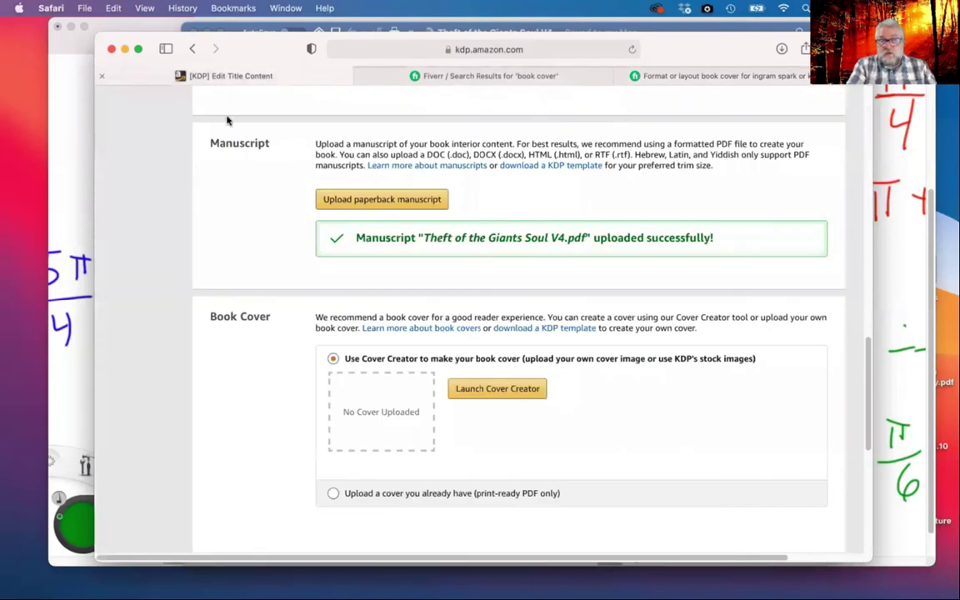
left_click(499, 389)
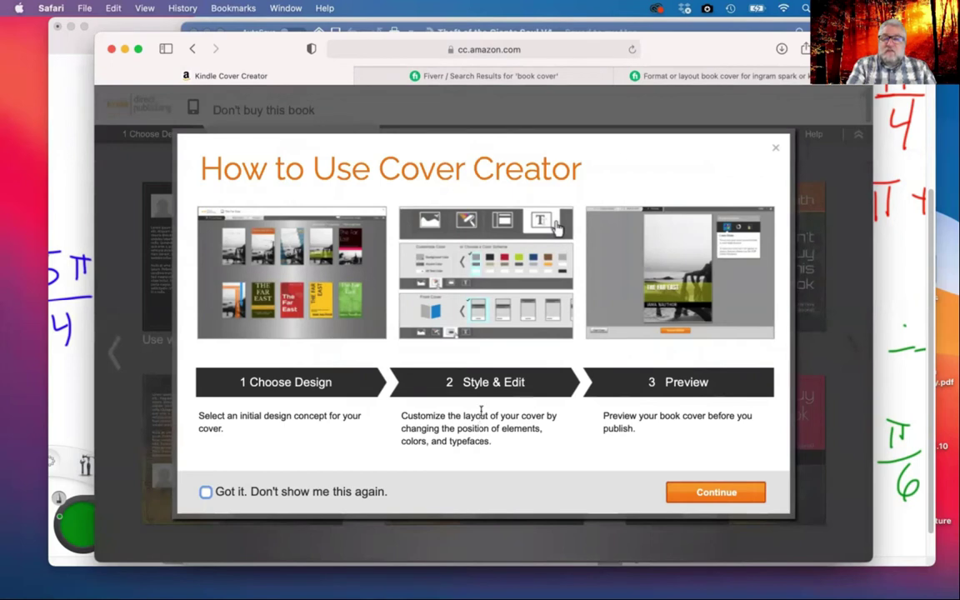
Glance at the Fiverr gig, then continue past Cover Creator's 'How to Use' introduction
left_click(730, 80)
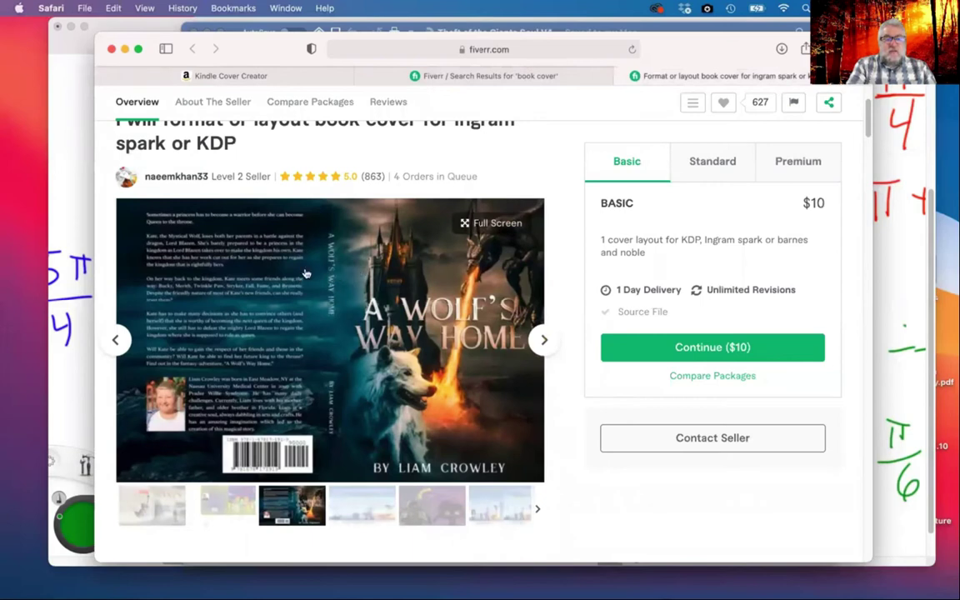
left_click(250, 76)
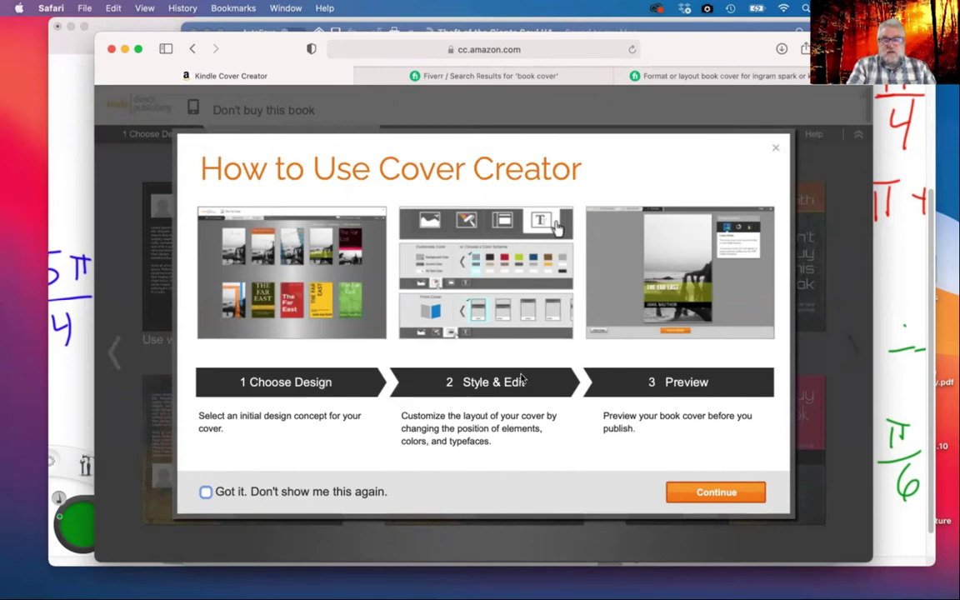
left_click(717, 492)
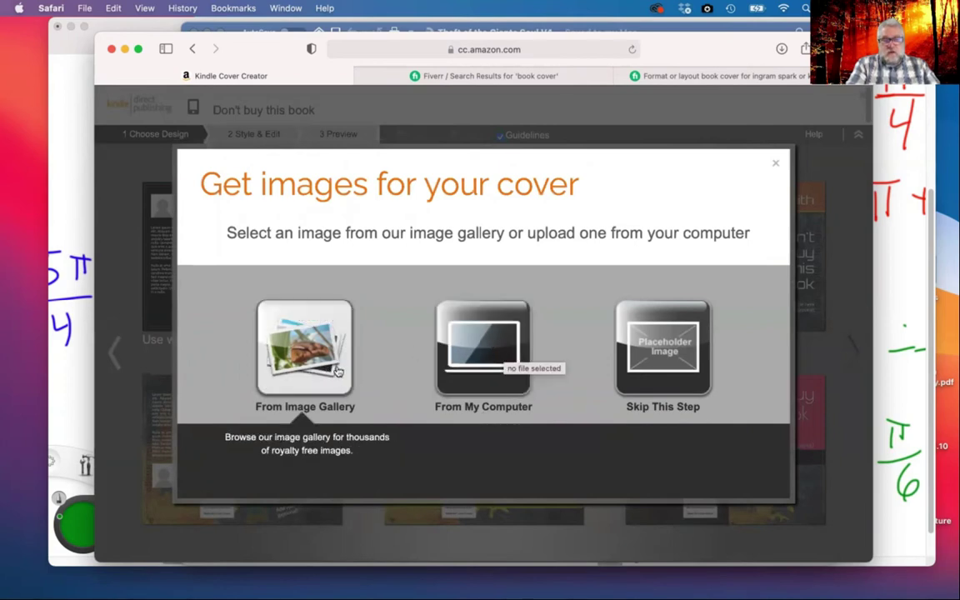
Open the stock Image Gallery and scroll through its categories
left_click(307, 354)
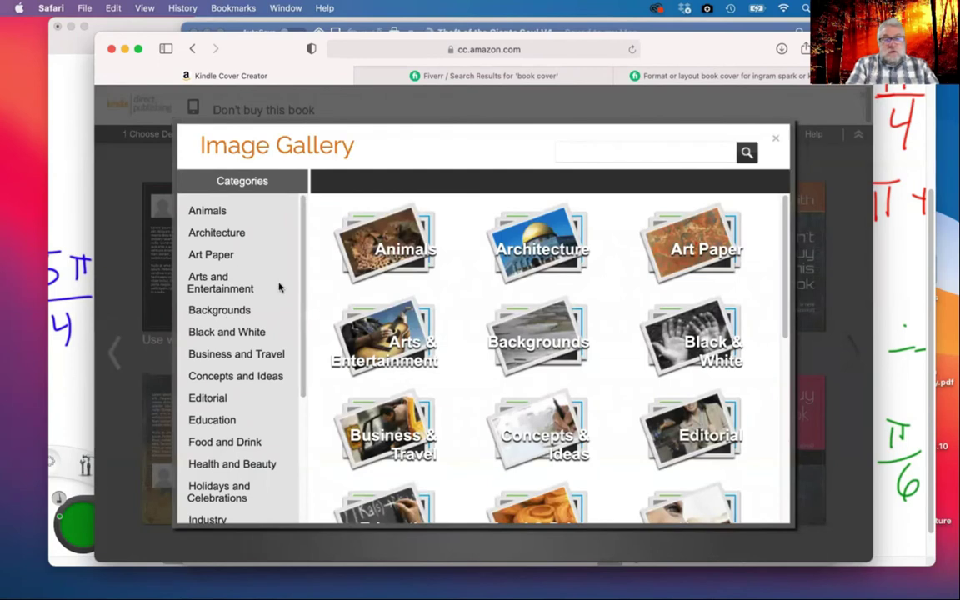
scroll(463, 292, "down", 3)
scroll(464, 292, "up", 2)
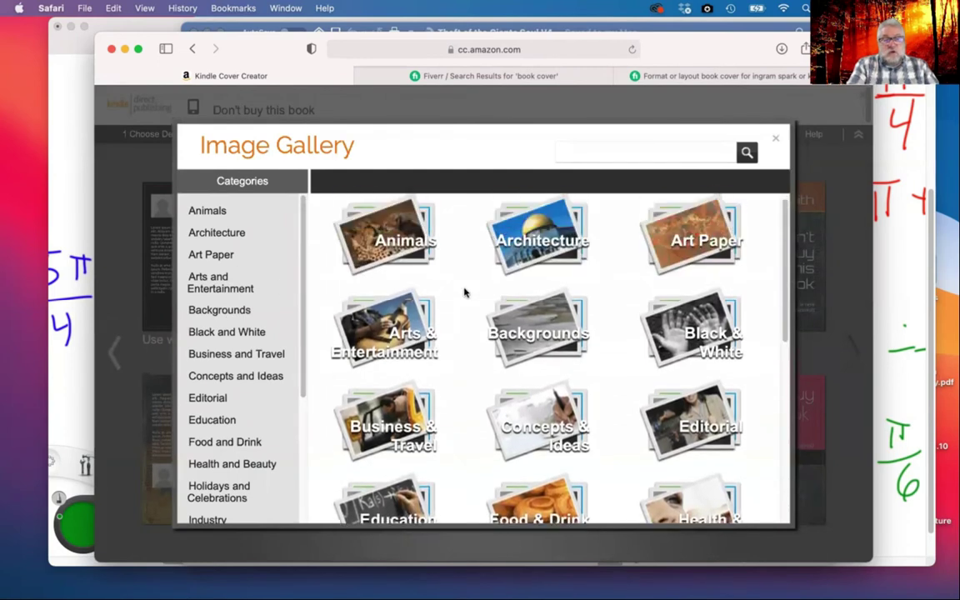
scroll(464, 291, "down", 5)
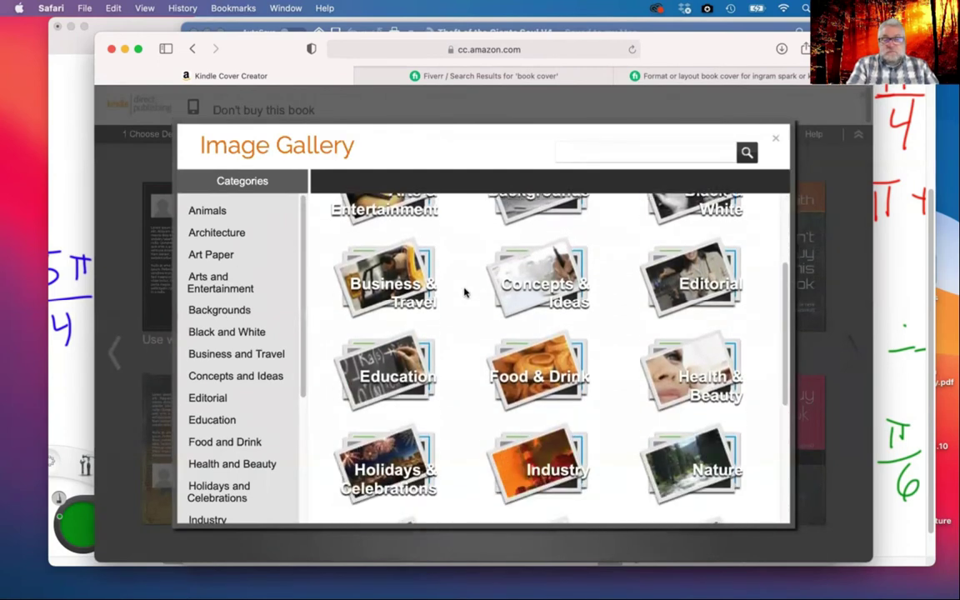
scroll(464, 292, "down", 3)
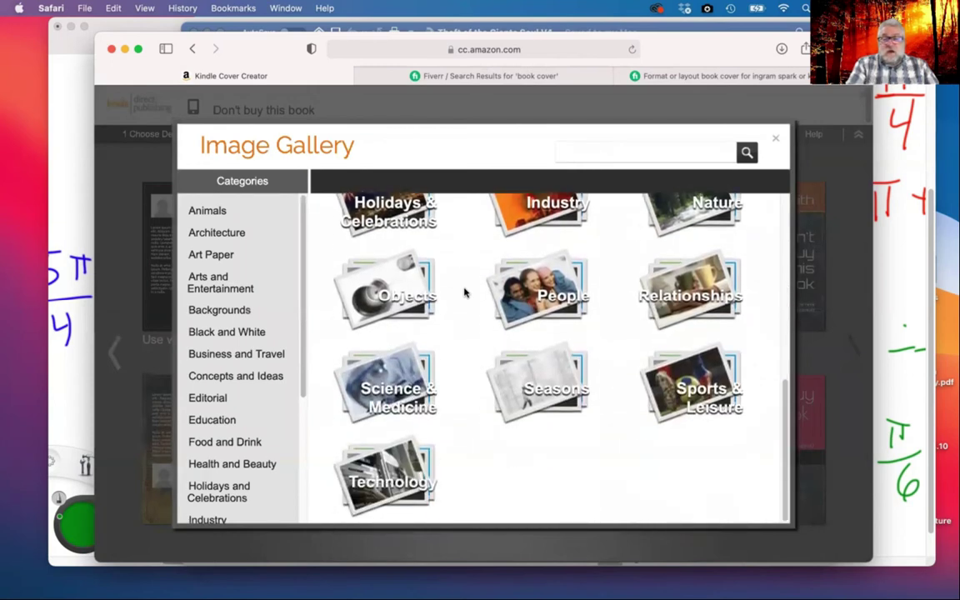
scroll(464, 292, "up", 10)
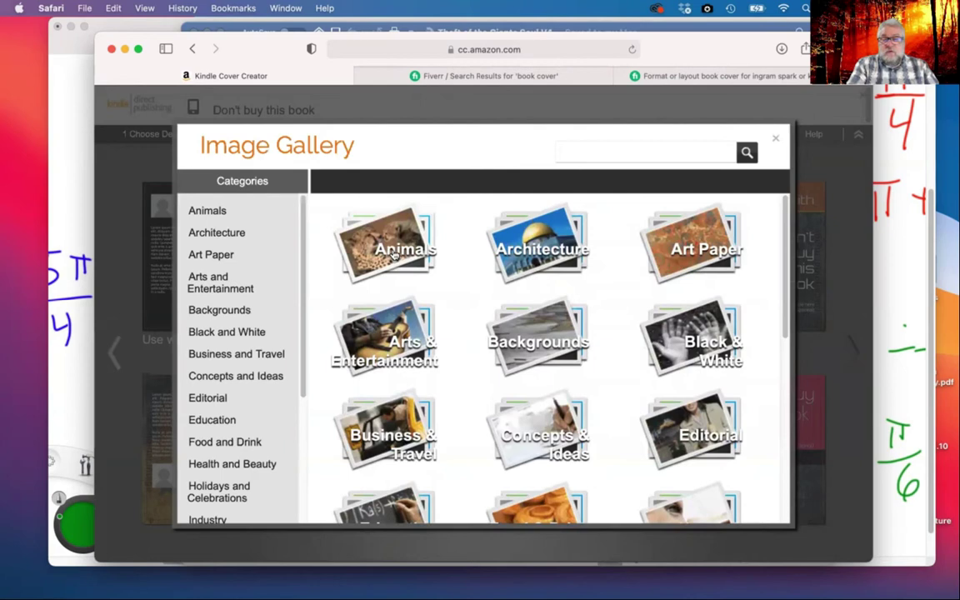
Open Animals > Mammals and scroll through its photos, then start a gallery search
left_click(393, 253)
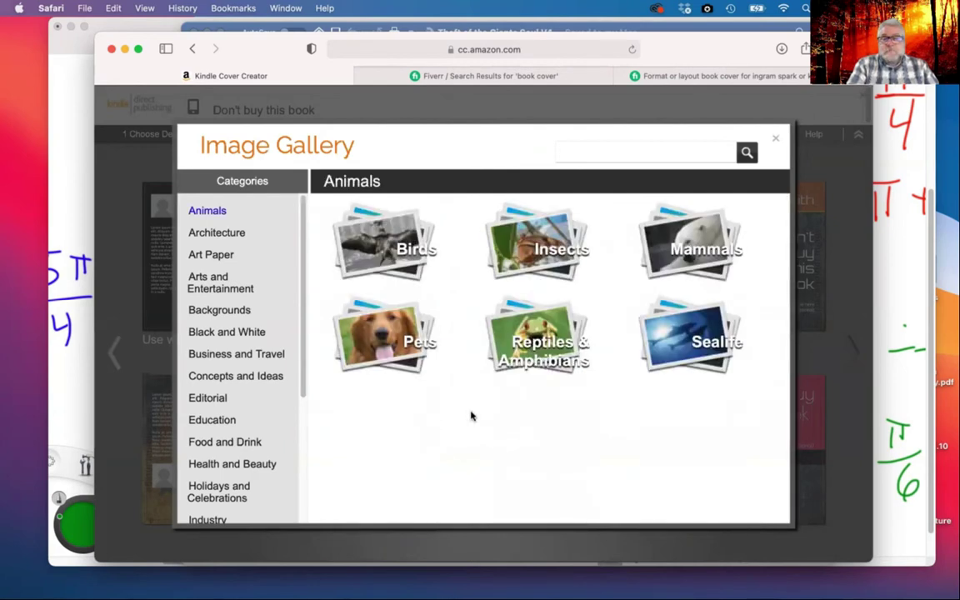
left_click(700, 248)
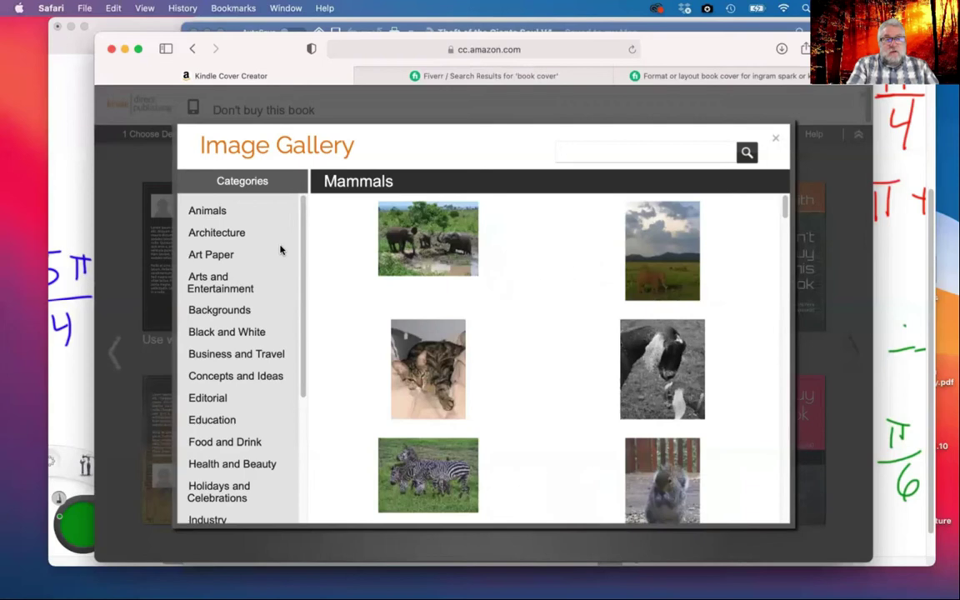
scroll(523, 301, "down", 3)
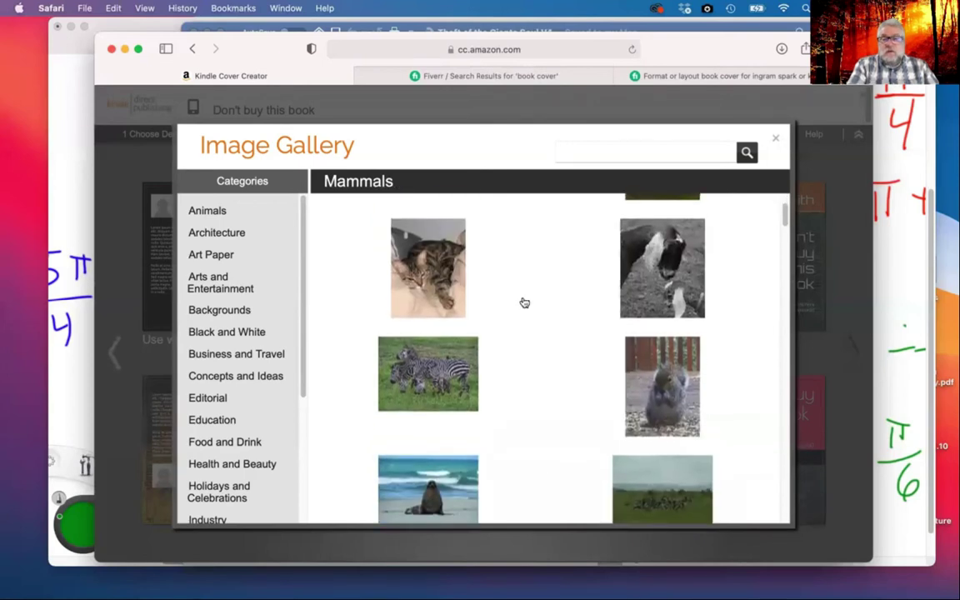
scroll(524, 302, "up", 1)
scroll(525, 301, "down", 10)
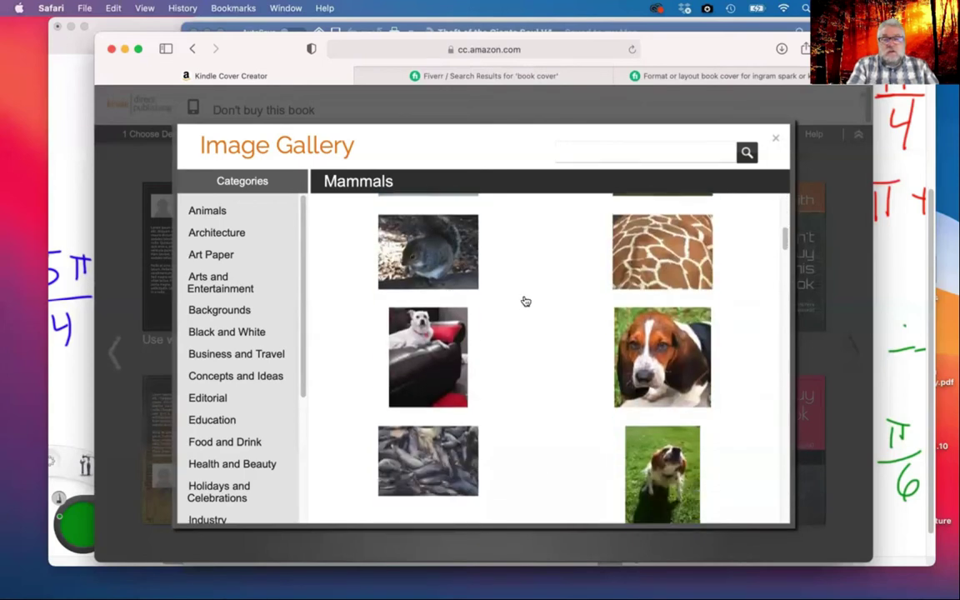
scroll(525, 300, "down", 10)
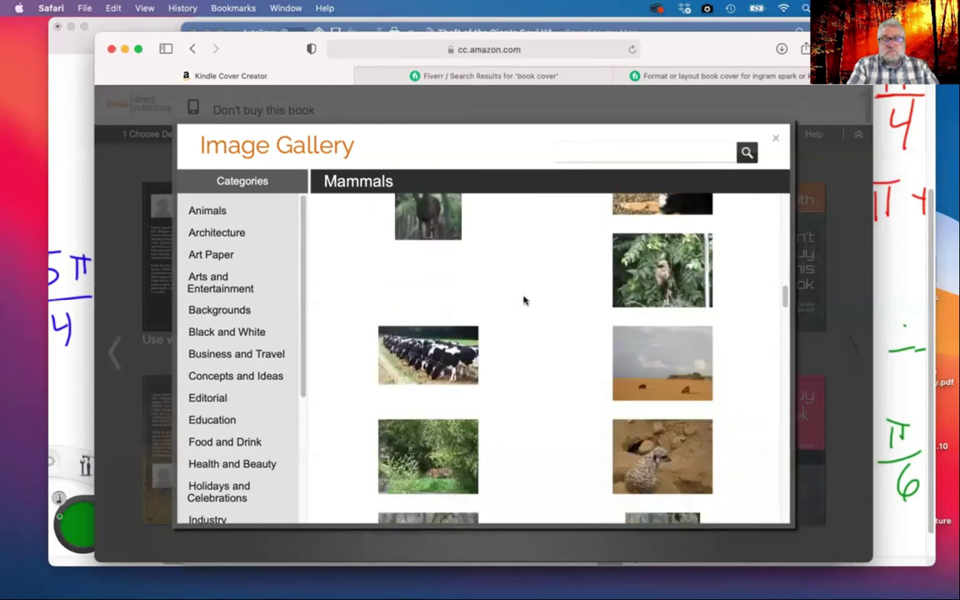
scroll(526, 300, "down", 10)
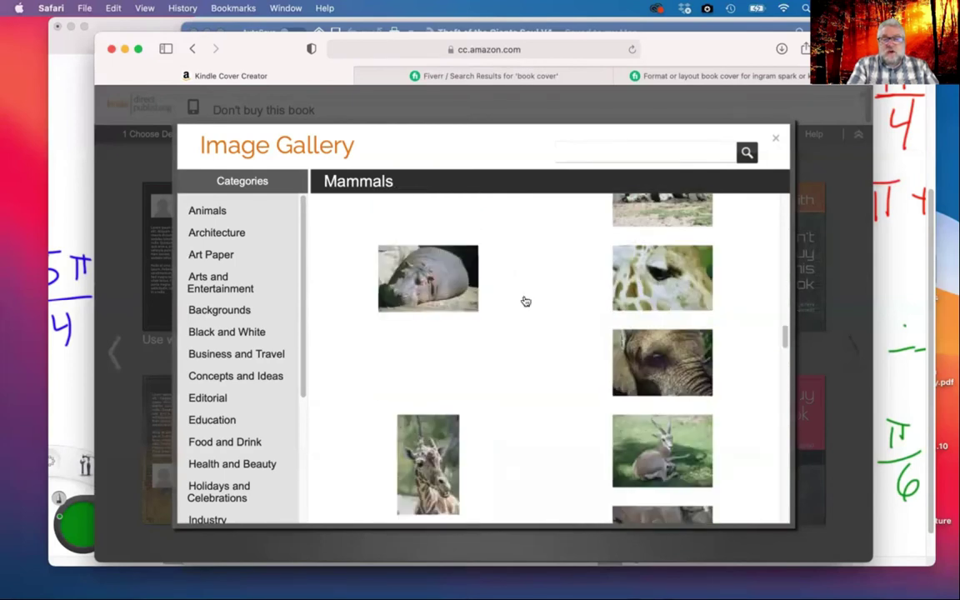
scroll(525, 300, "down", 10)
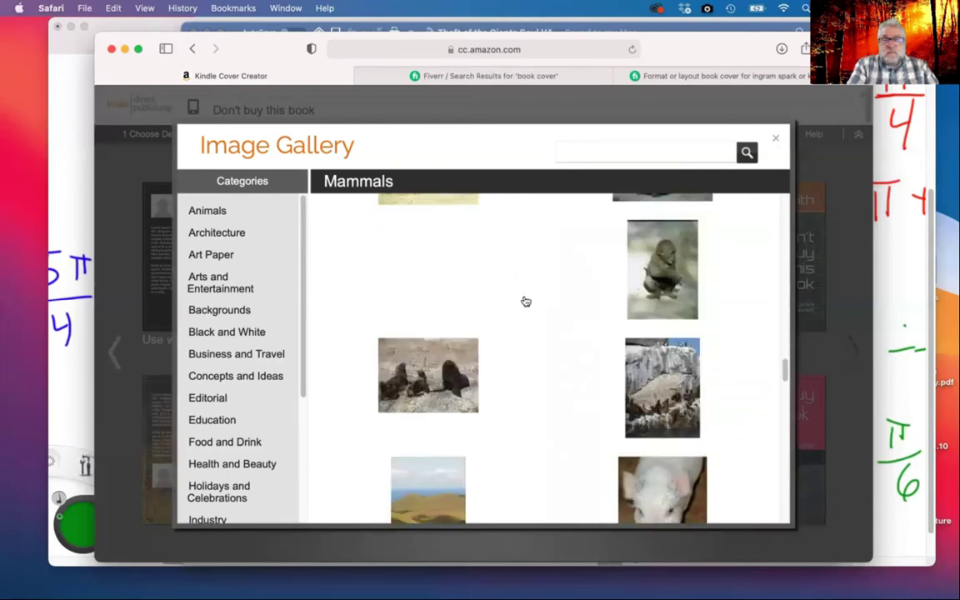
scroll(524, 301, "down", 10)
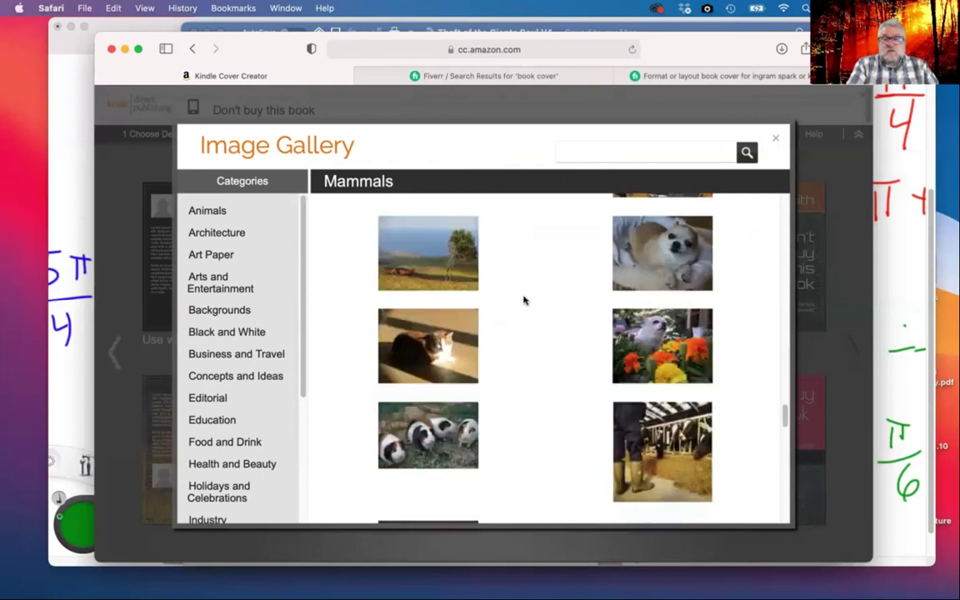
scroll(523, 300, "down", 2)
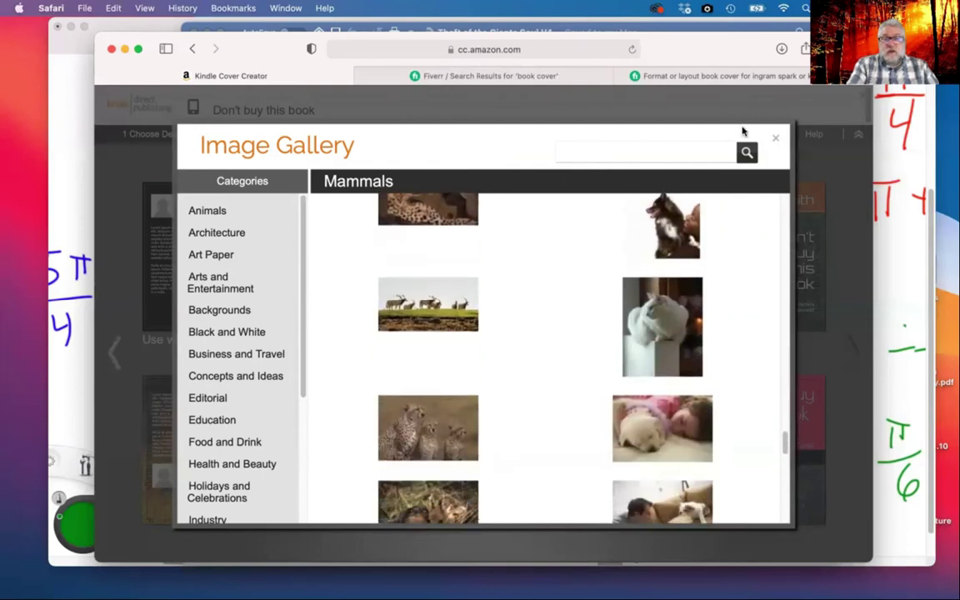
left_click(663, 153)
Search the gallery for 'bear', view the sleeping polar bear photo, then return to Paperback Content
type("bea")
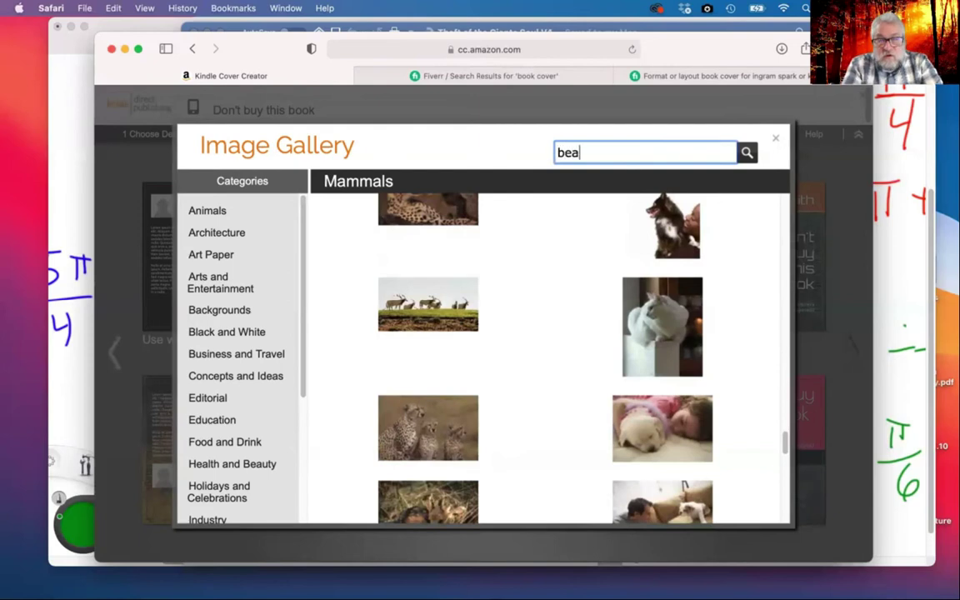
key("Return")
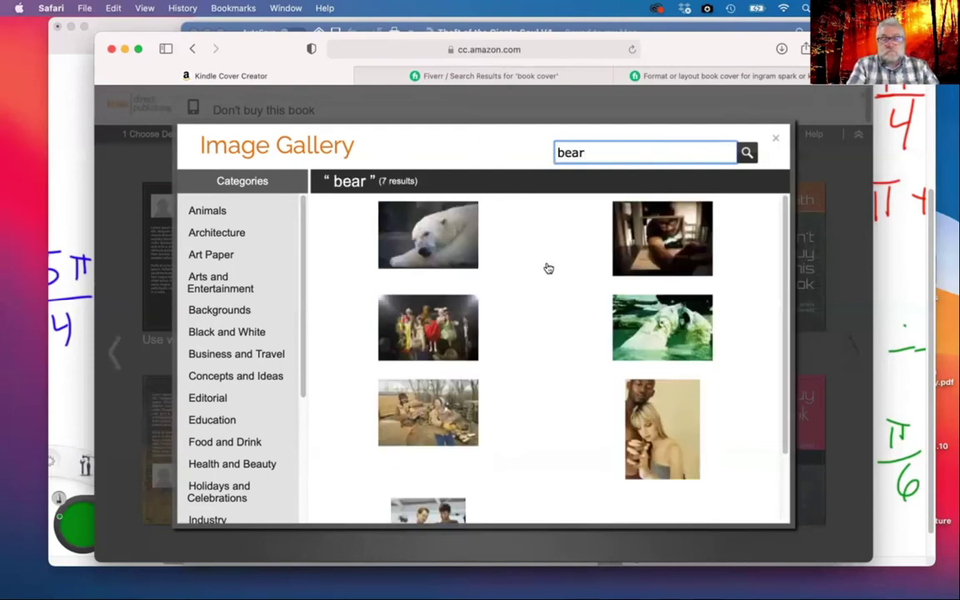
scroll(548, 266, "down", 2)
scroll(548, 267, "up", 2)
left_click(436, 241)
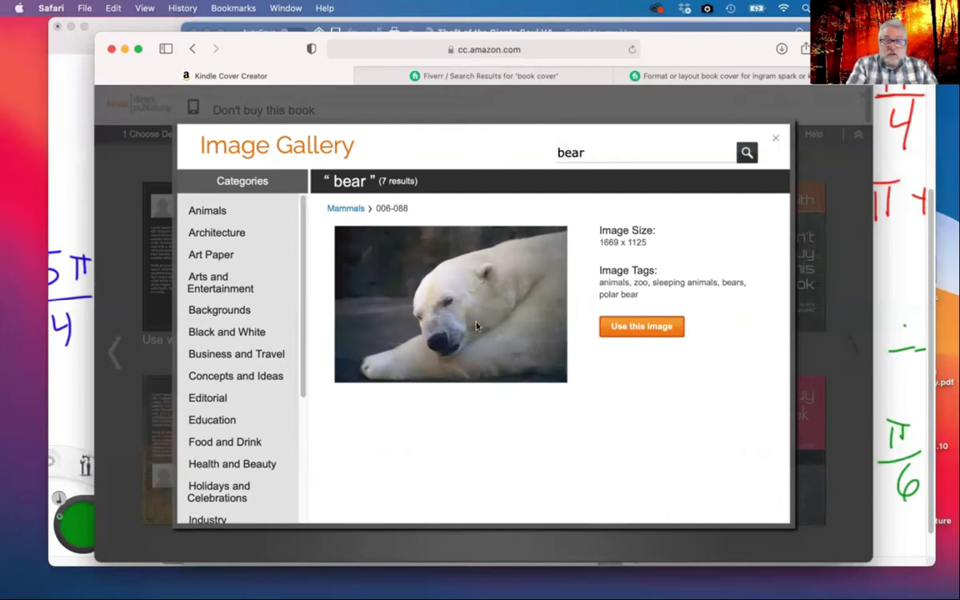
left_click(192, 50)
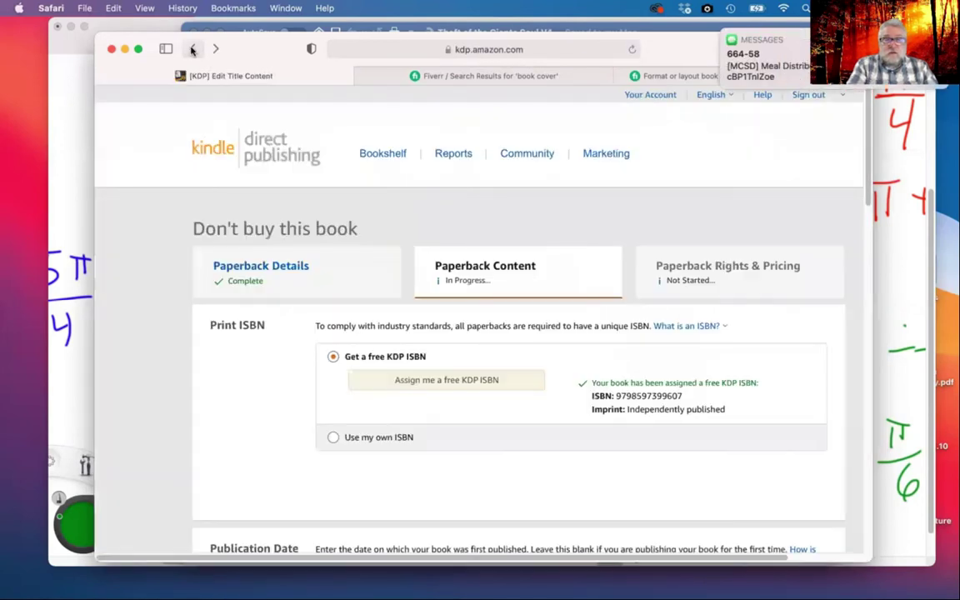
Relaunch Cover Creator from the Book Cover section and continue past its introduction
scroll(507, 368, "down", 12)
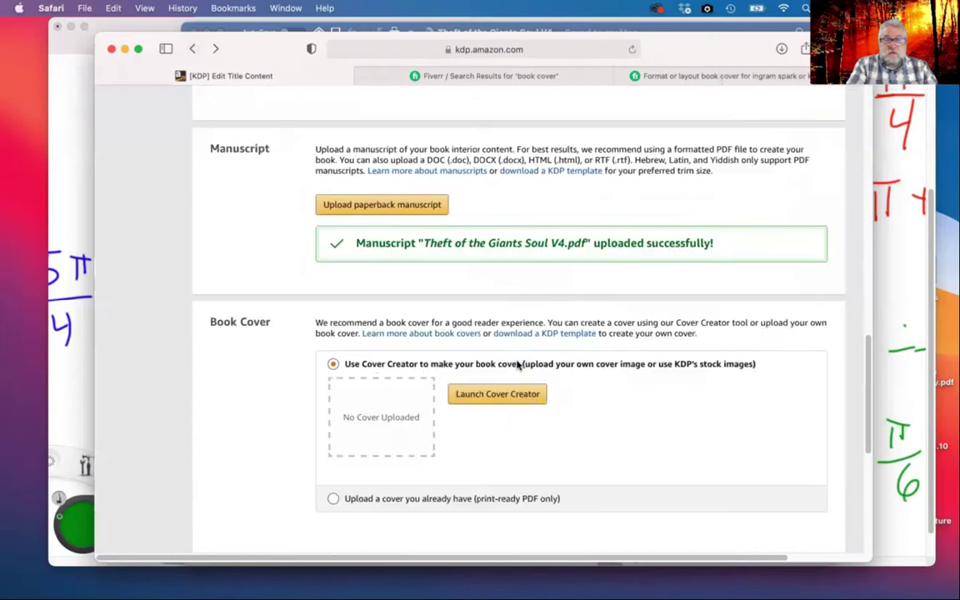
left_click(508, 323)
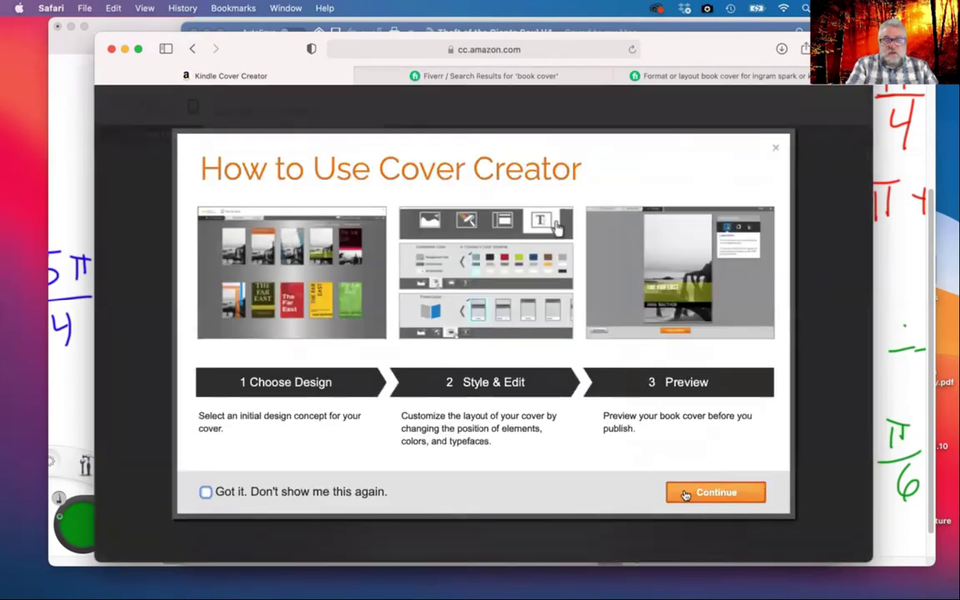
left_click(715, 494)
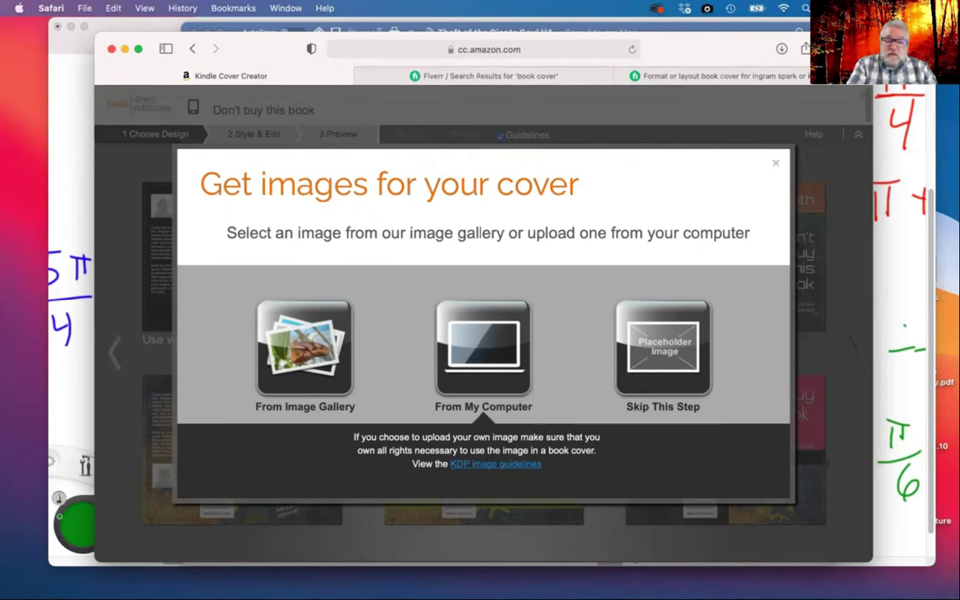
In a new tab, search pixabay.com for 'bear' and browse the results
key("super+t")
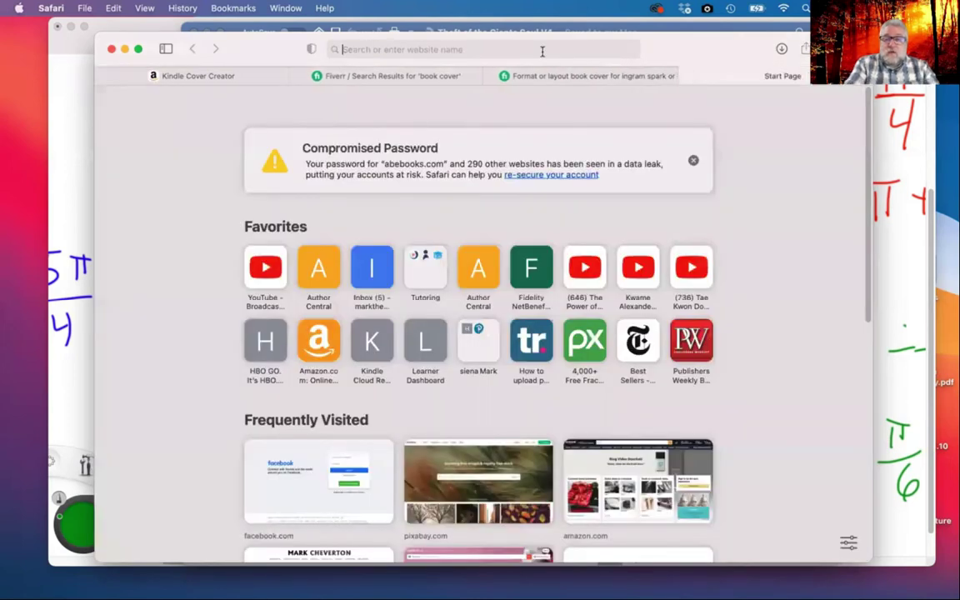
type("pixabay.com")
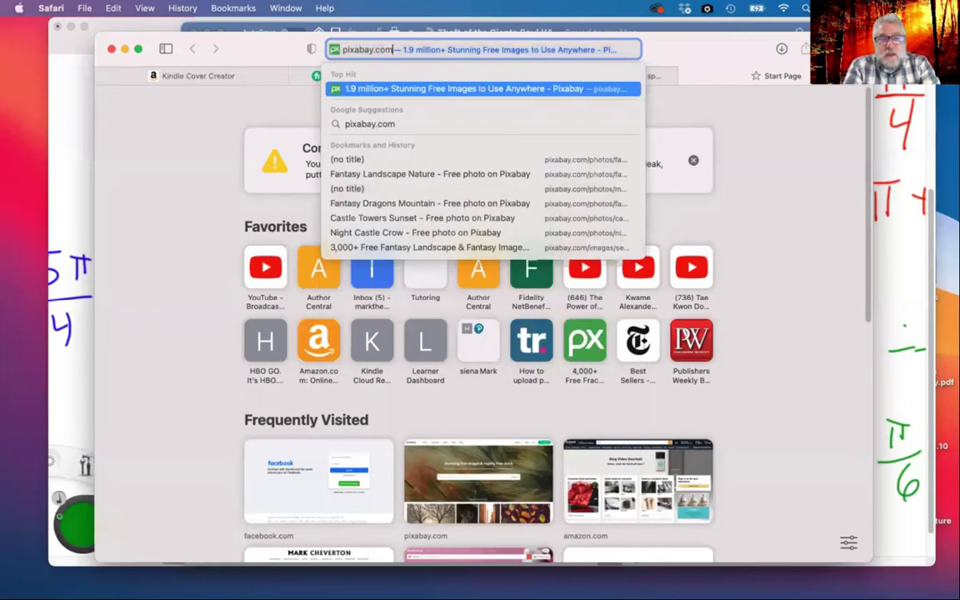
key("Return")
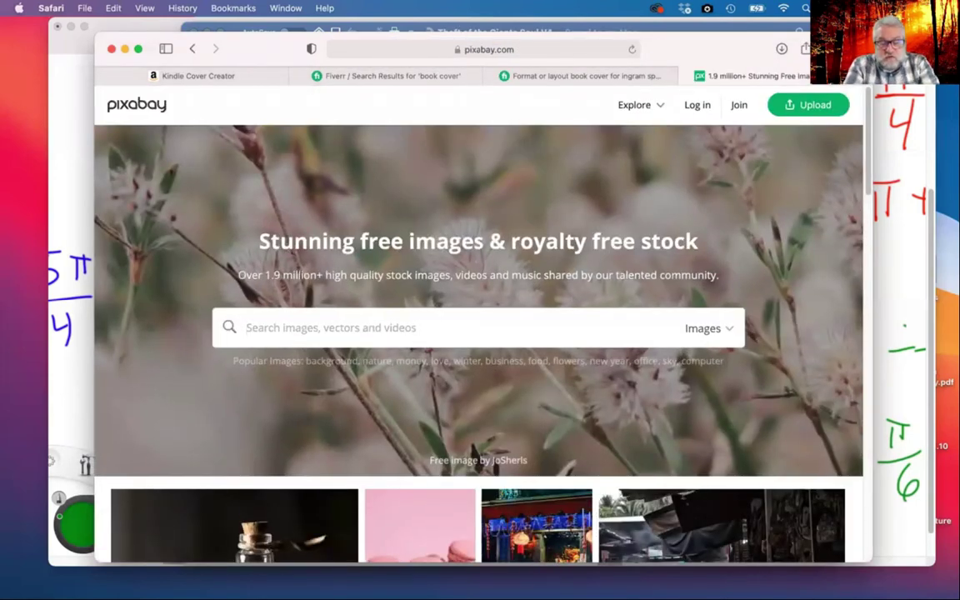
type("bear")
key("Return")
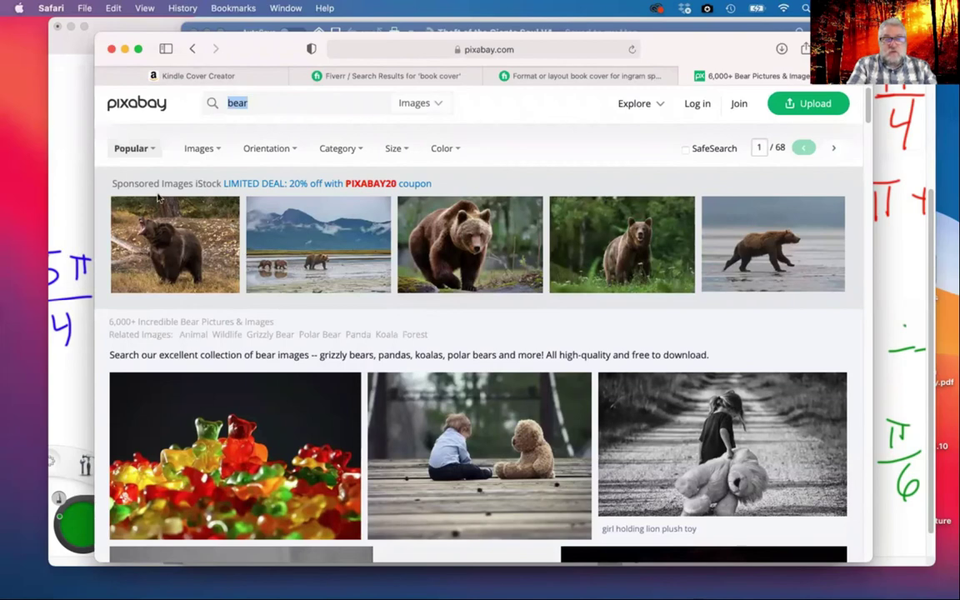
scroll(490, 221, "down", 10)
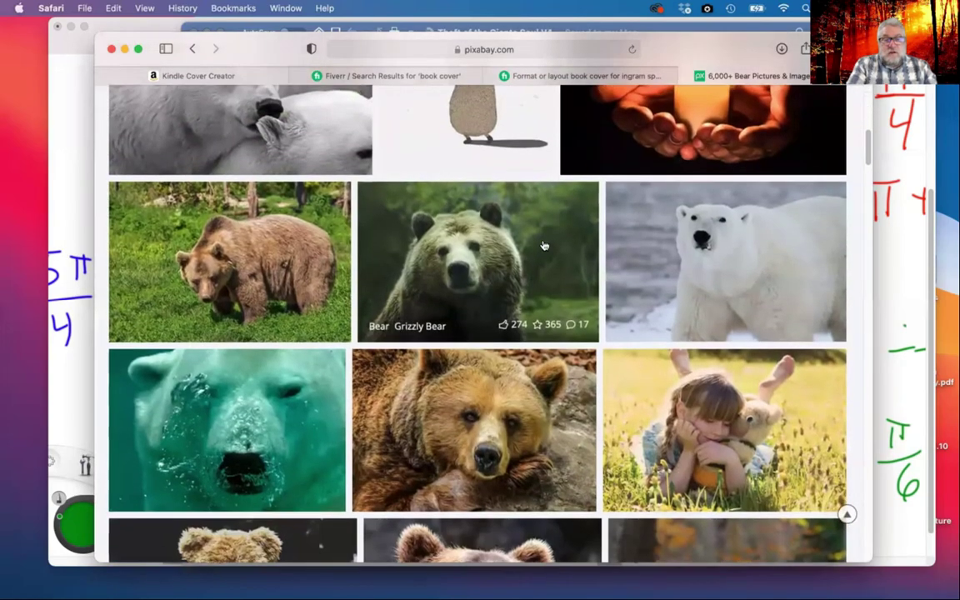
scroll(542, 245, "down", 5)
scroll(543, 245, "down", 7)
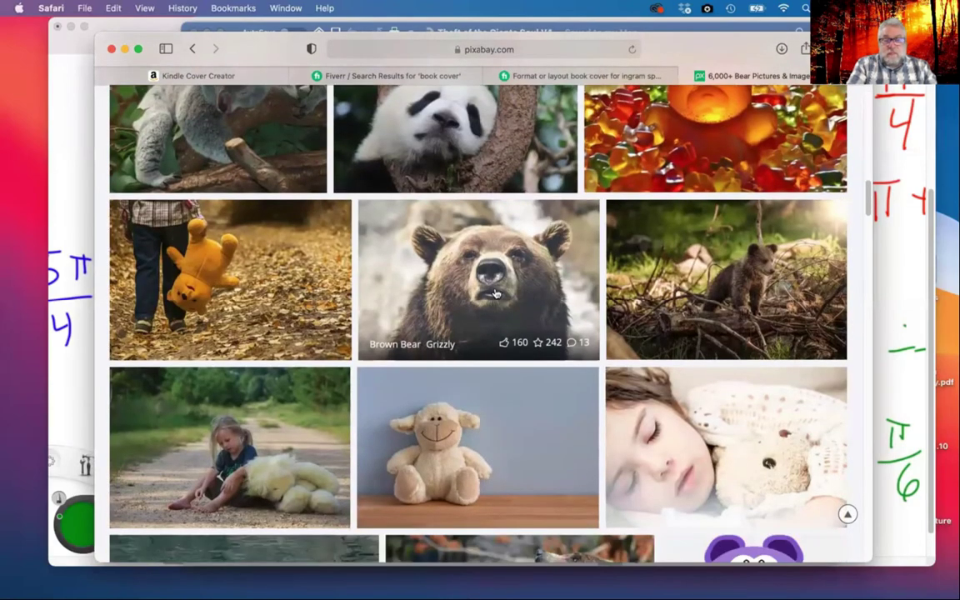
scroll(495, 294, "down", 6)
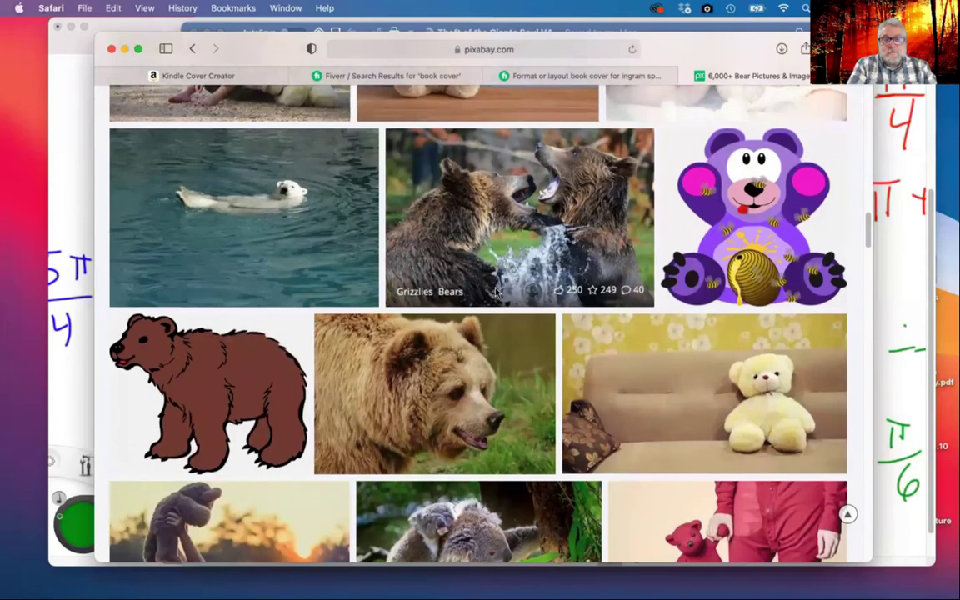
scroll(496, 291, "up", 1)
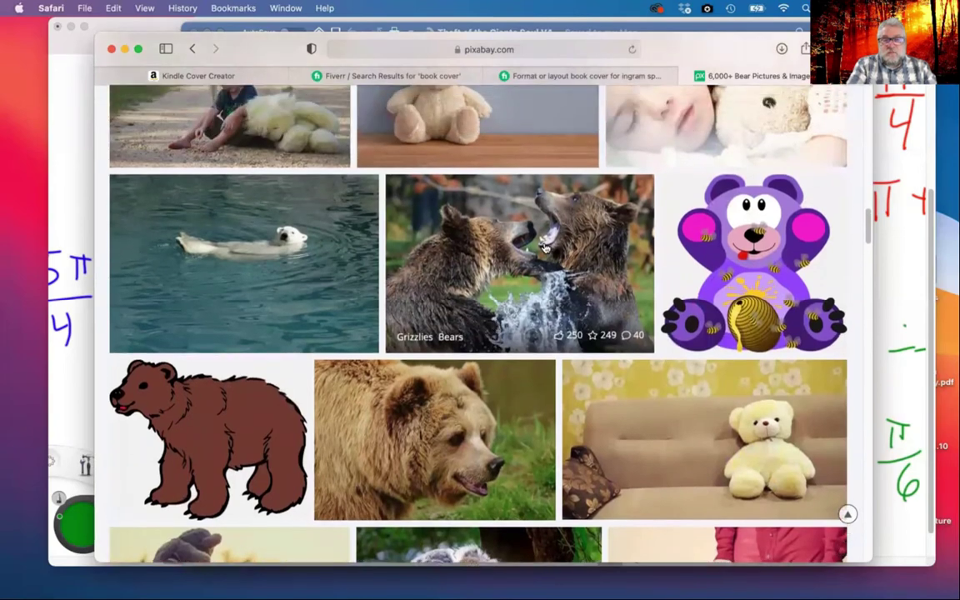
Download the sparring grizzlies photo at 1920×1280, passing the reCAPTCHA, and close the preview
left_click(546, 246)
left_click(769, 275)
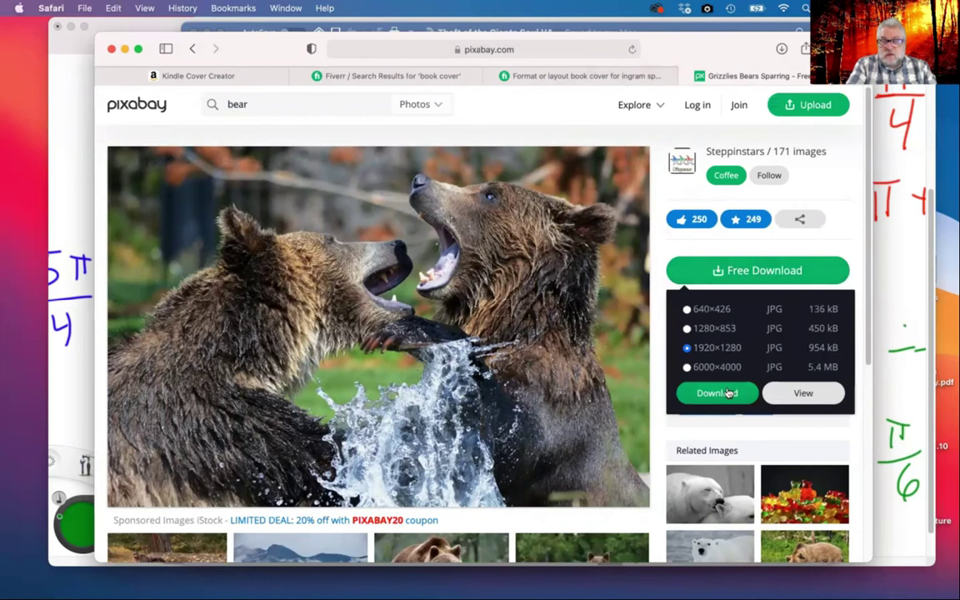
left_click(722, 392)
left_click(397, 347)
left_click(420, 395)
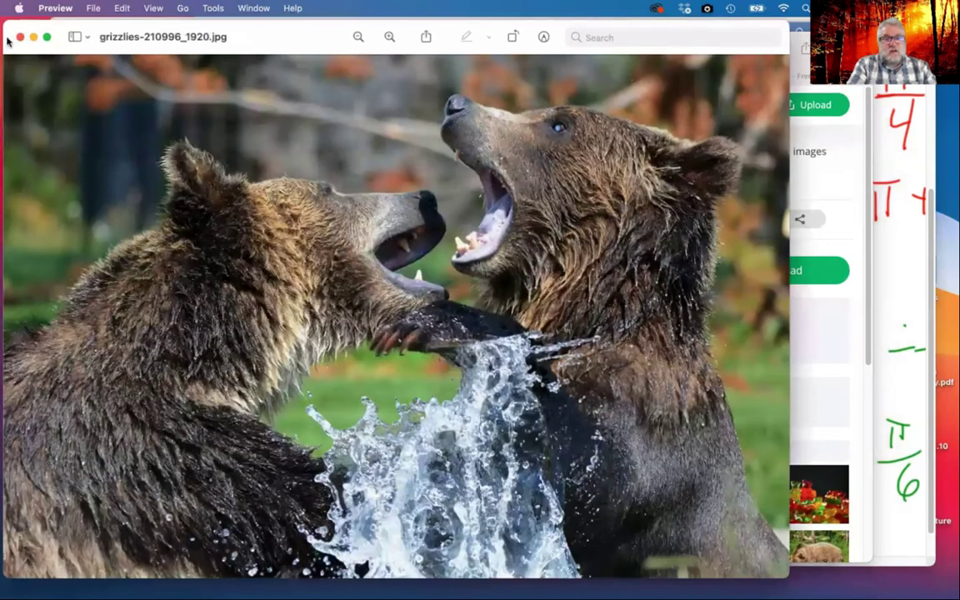
left_click(20, 37)
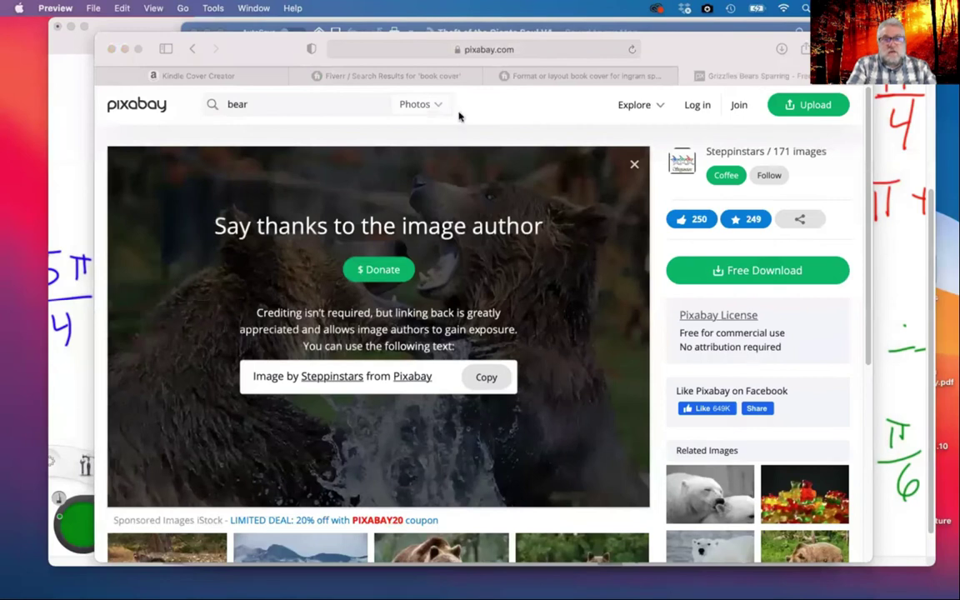
Upload grizzlies-210996_1920.jpg from the Downloads folder as the cover image
left_click(223, 77)
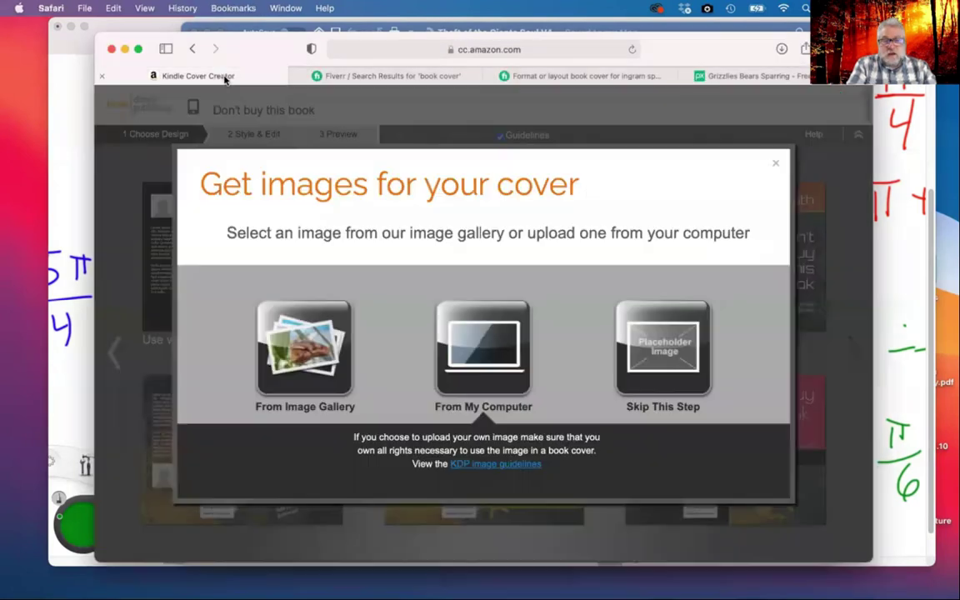
left_click(481, 351)
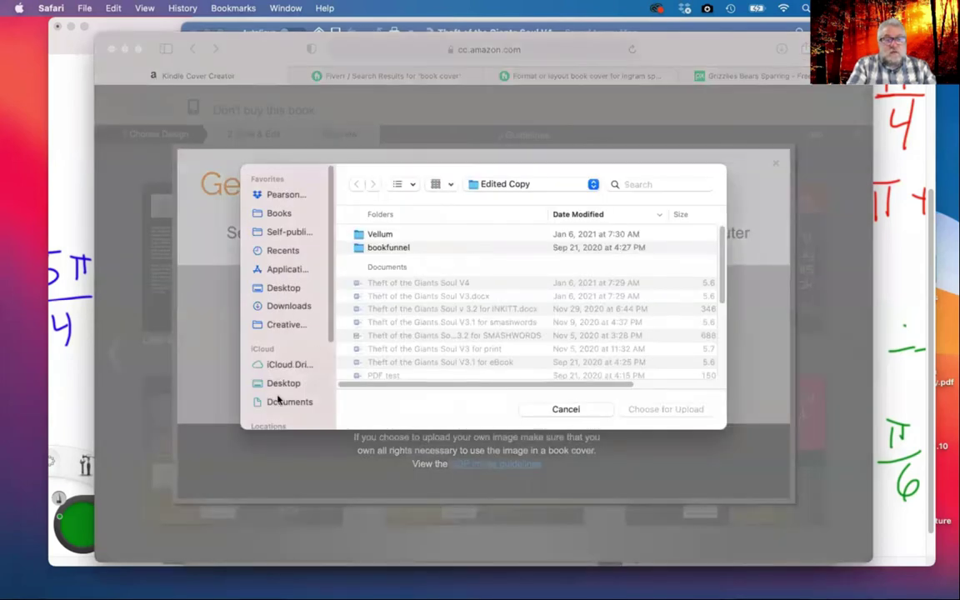
left_click(283, 307)
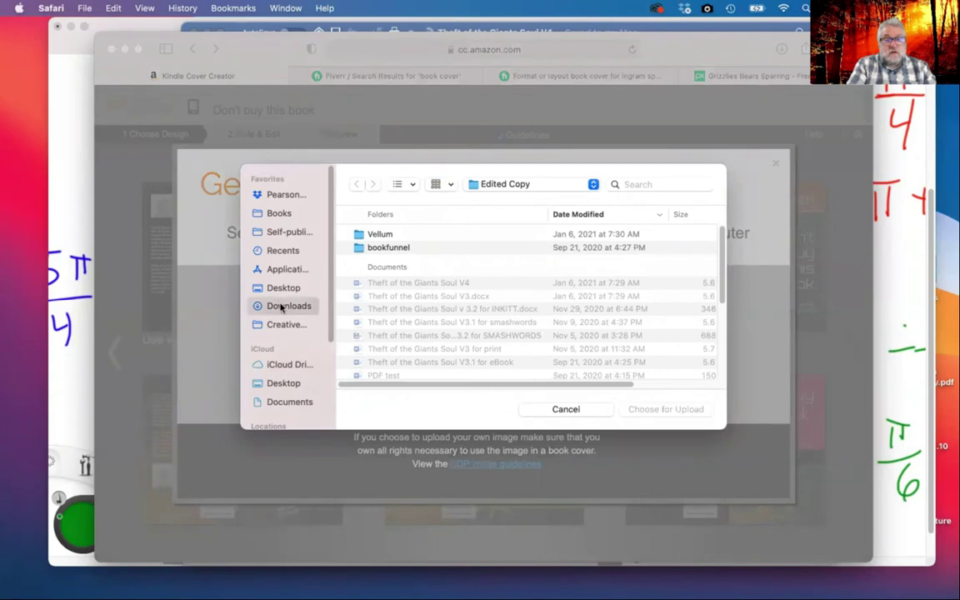
left_click(421, 234)
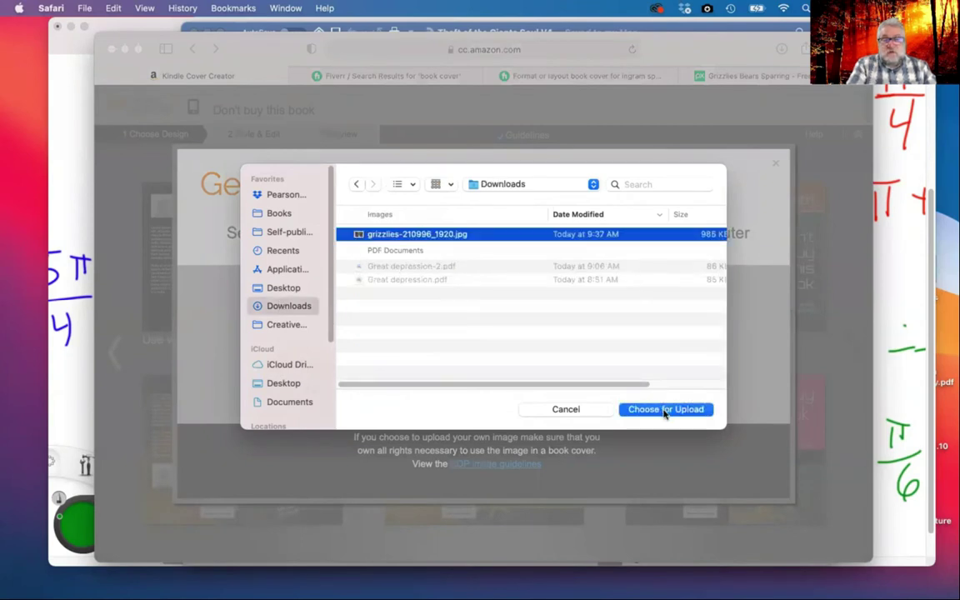
left_click(664, 410)
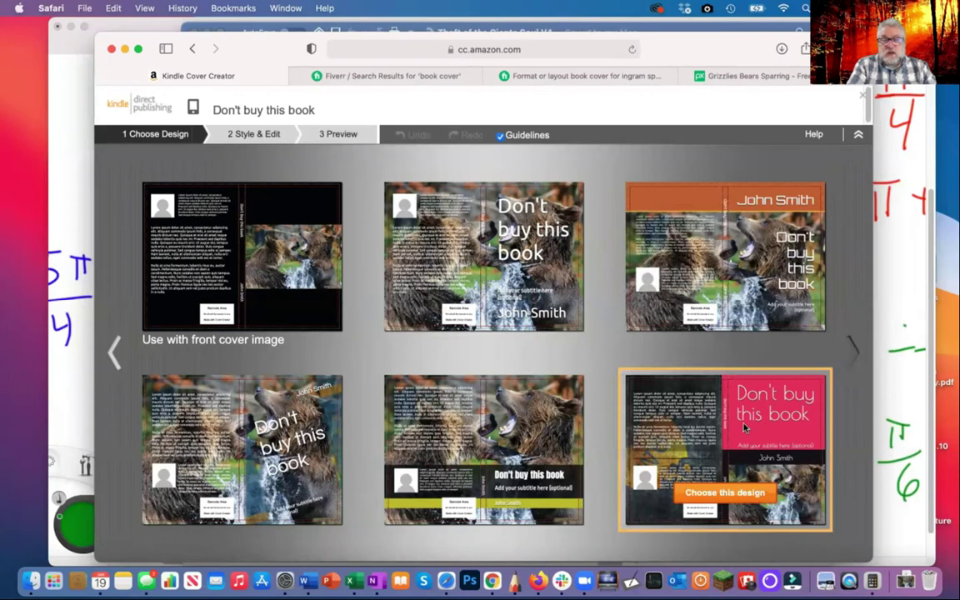
Choose the blue grizzly layout from the next set of designs and dismiss the Quick Tutorial
left_click(853, 354)
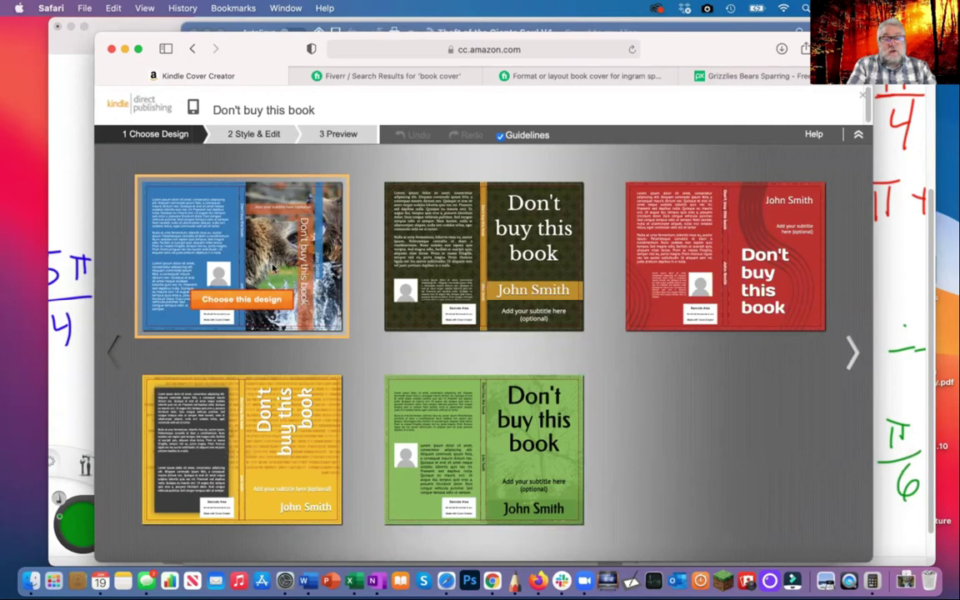
left_click(243, 302)
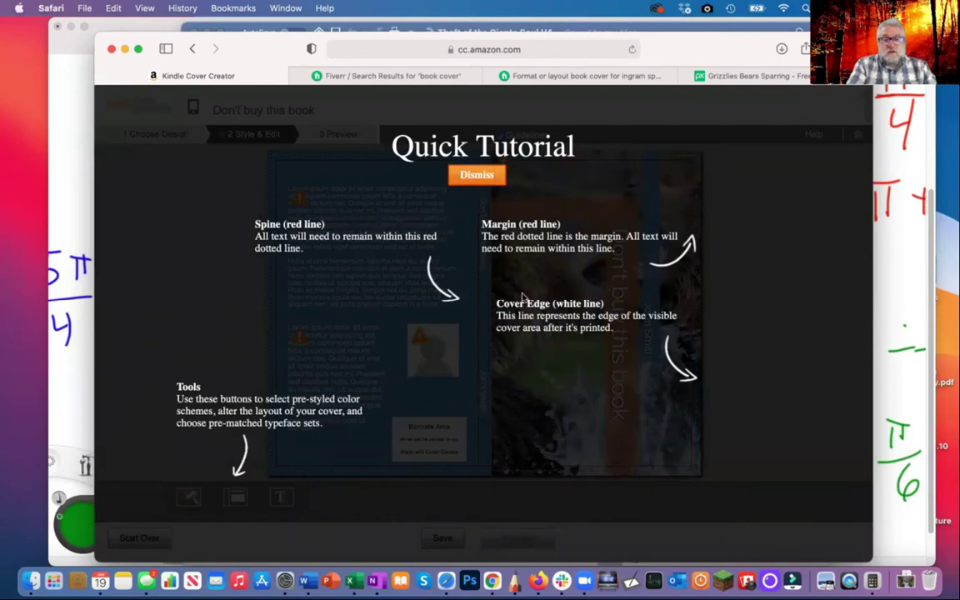
left_click(476, 176)
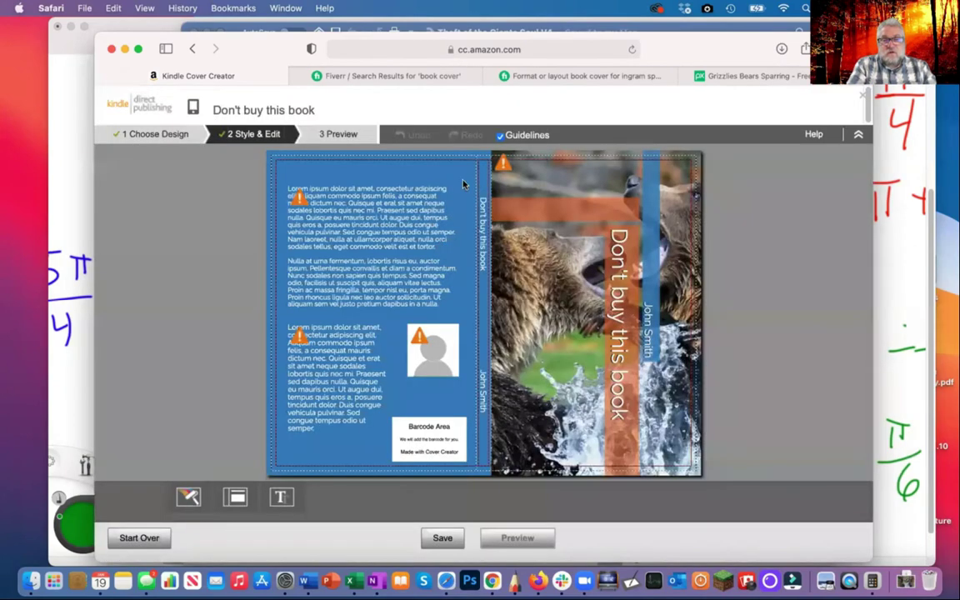
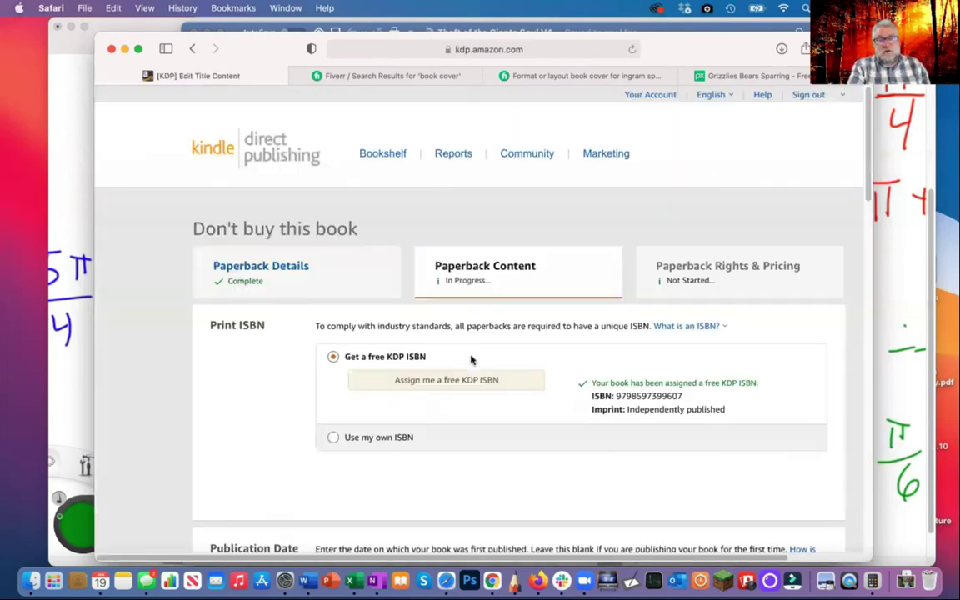
Scroll down to Book Preview and launch the previewer, which brings up a screen-size warning
scroll(642, 354, "down", 4)
scroll(642, 360, "down", 4)
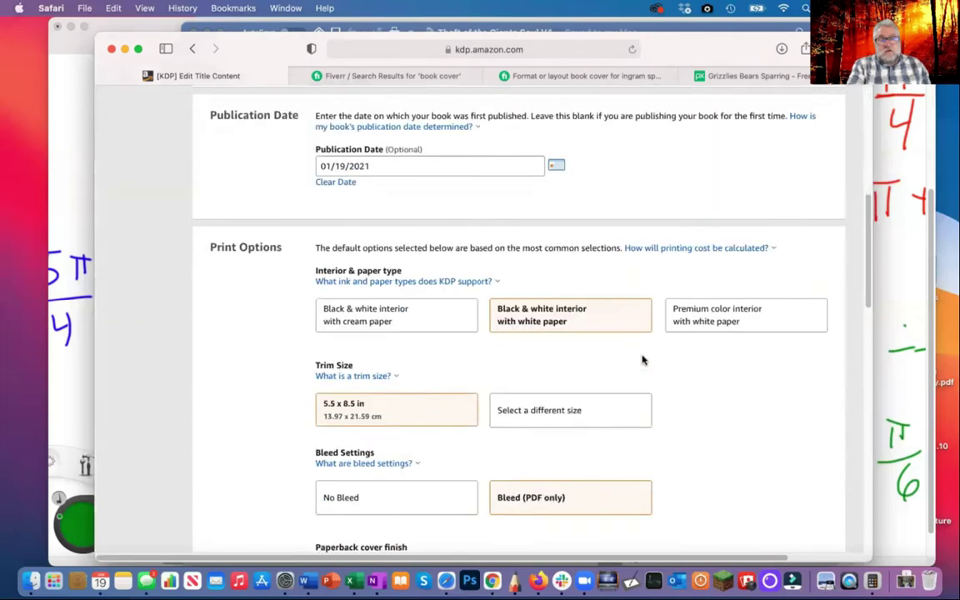
scroll(566, 443, "down", 10)
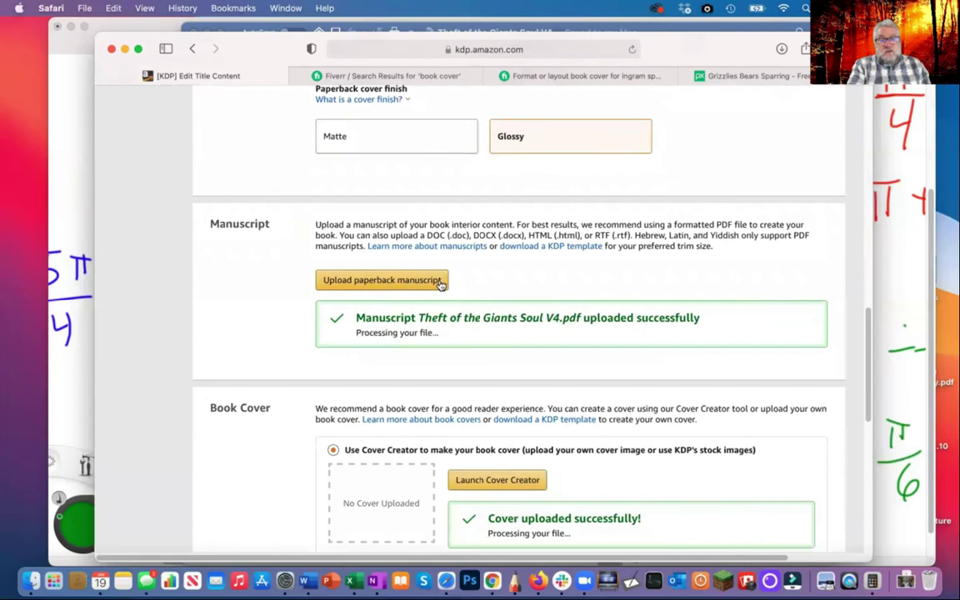
scroll(517, 283, "down", 6)
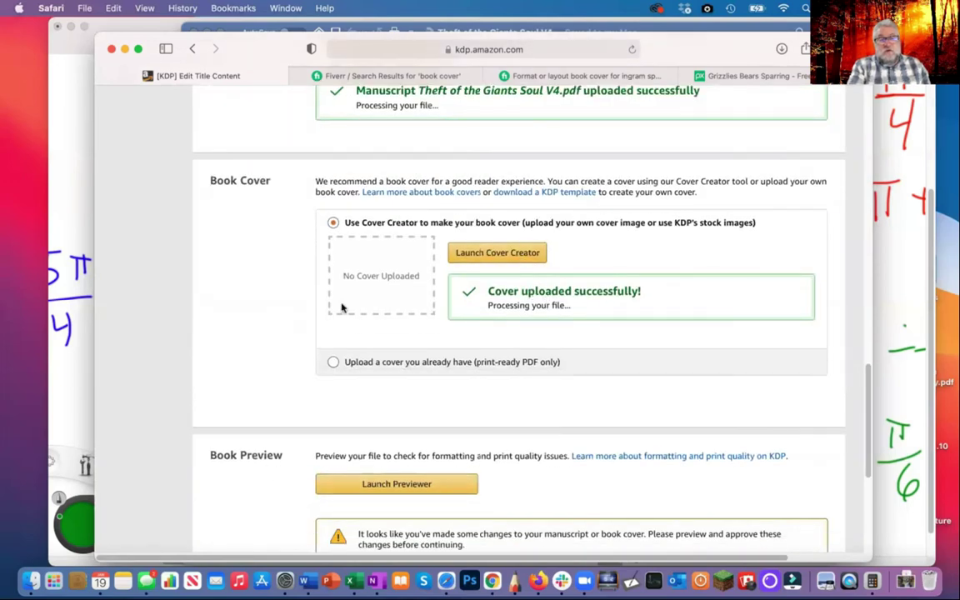
scroll(221, 353, "down", 2)
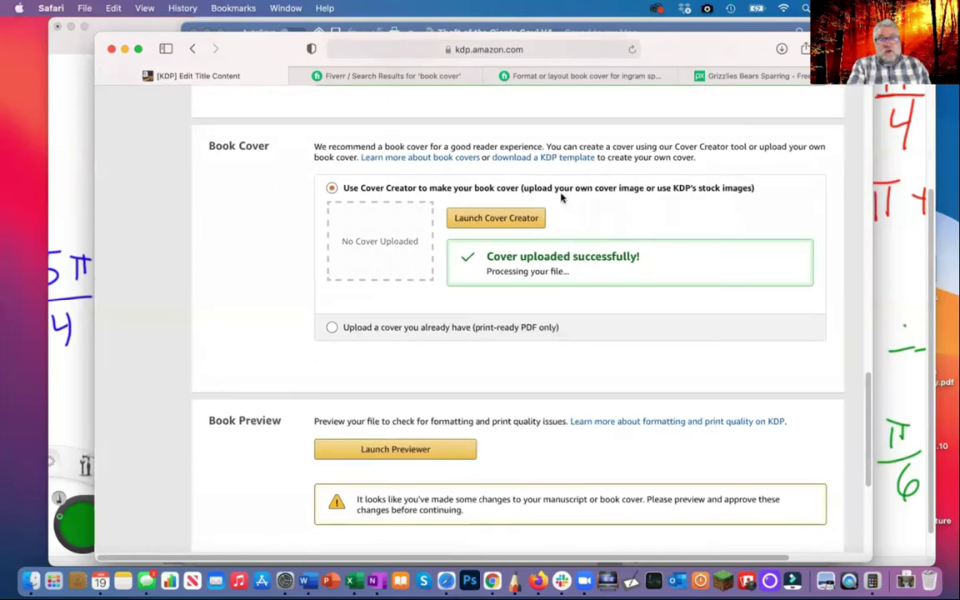
scroll(549, 397, "down", 5)
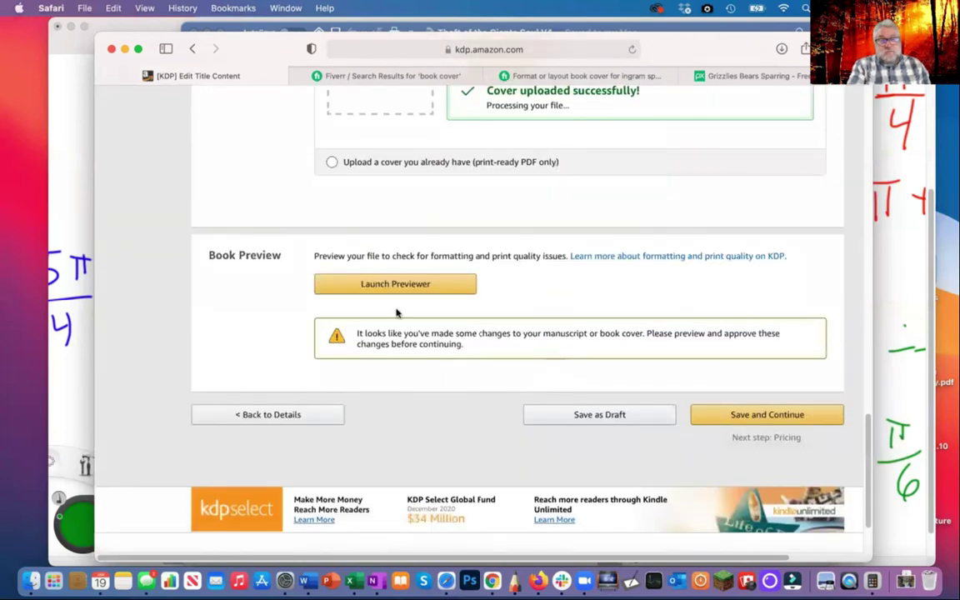
left_click(386, 284)
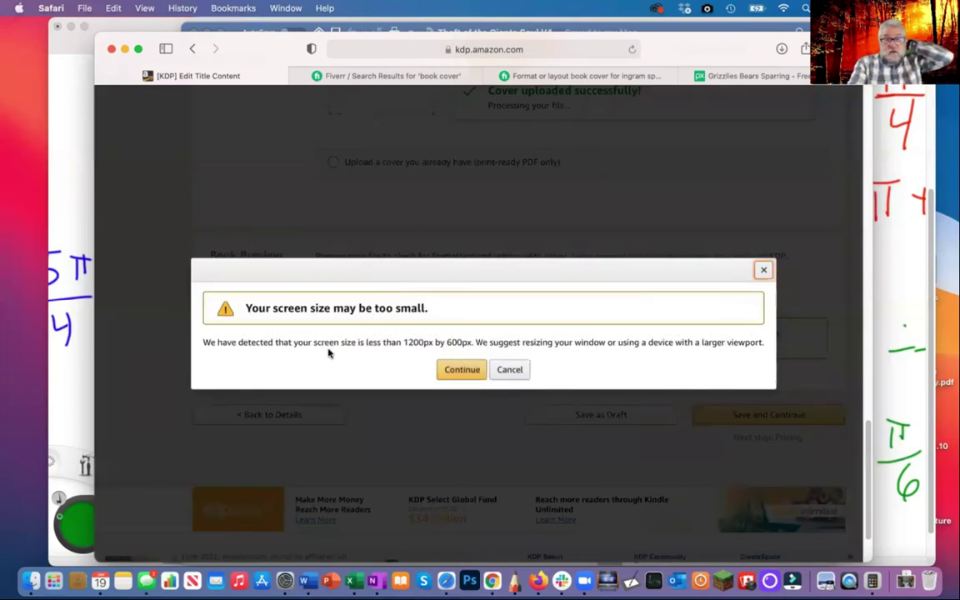
Continue past the screen-size warning and let the Print Previewer load the cover and quality check
left_click(465, 373)
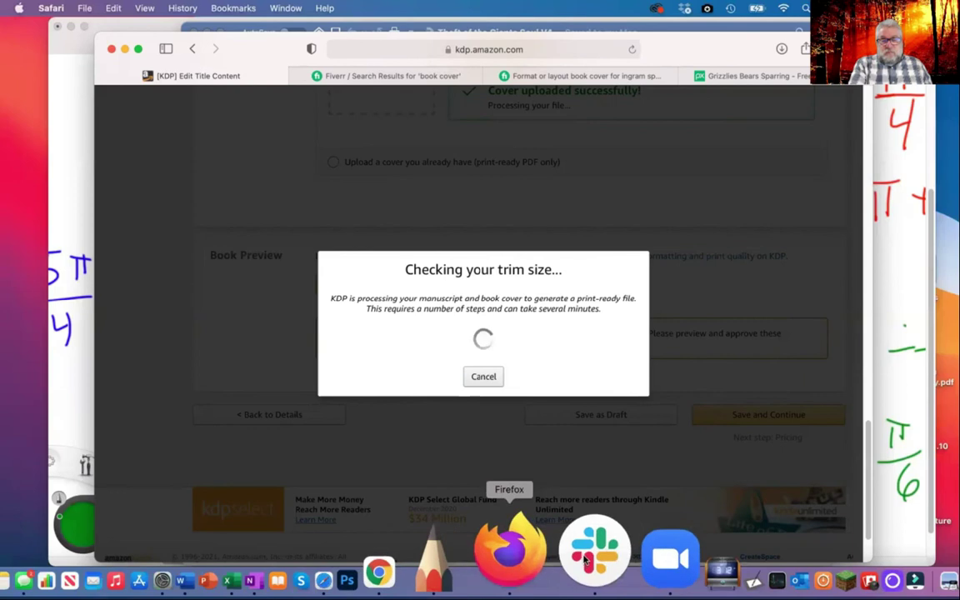
left_click(458, 25)
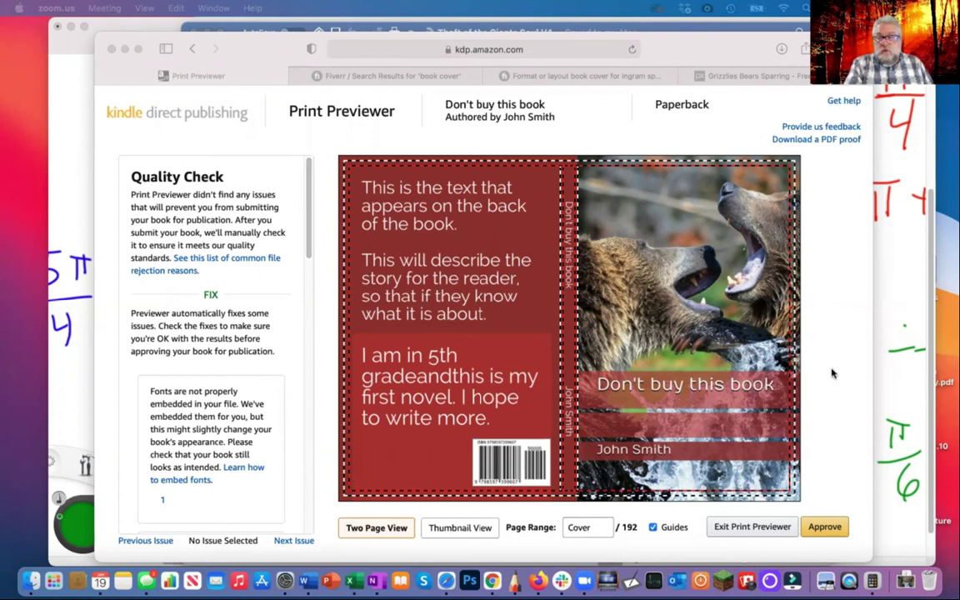
Page through the interior spreads up to the Chapter 3 pages and approve the book files
left_click(660, 310)
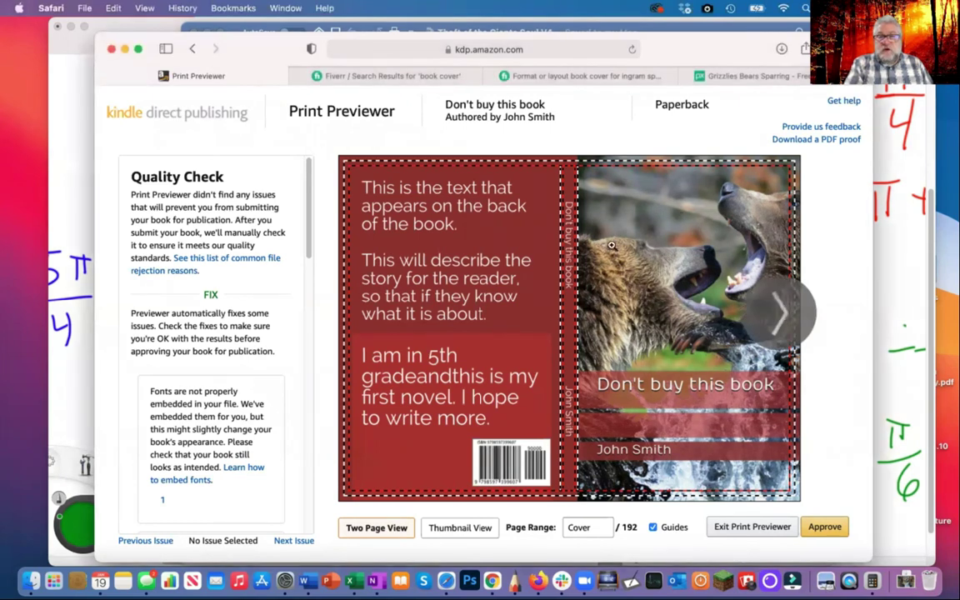
left_click(781, 311)
left_click(780, 312)
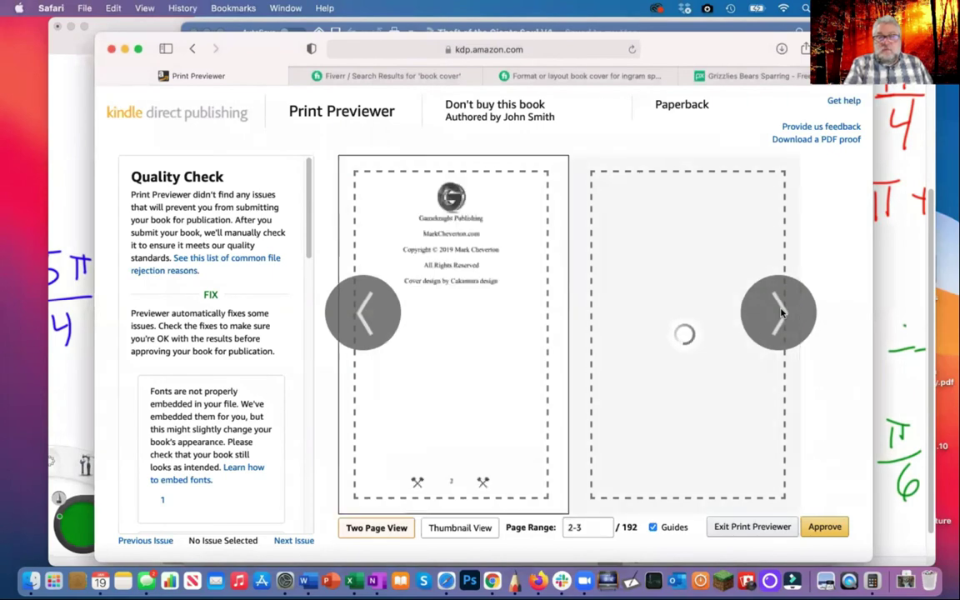
left_click(781, 311)
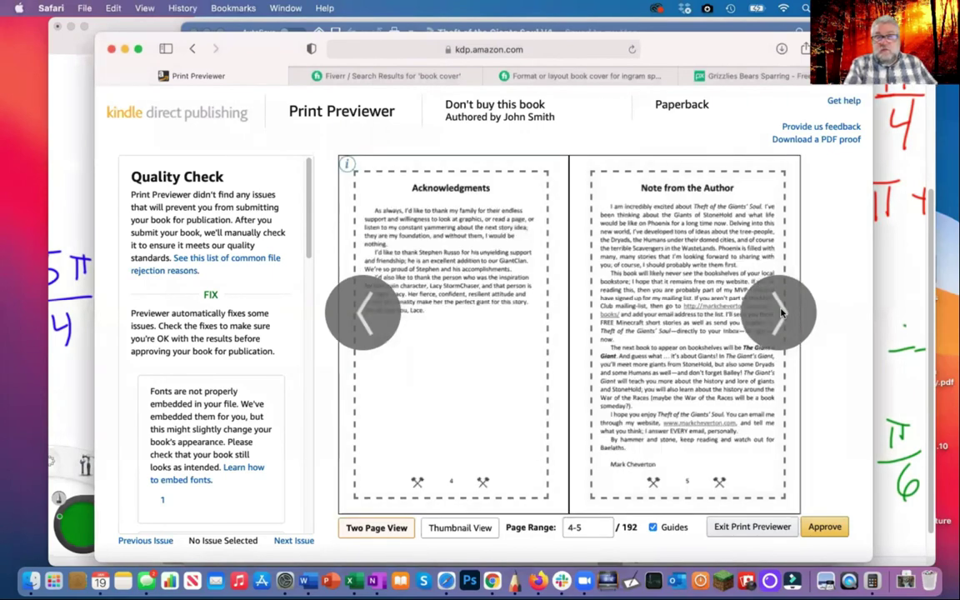
left_click(780, 311)
left_click(781, 312)
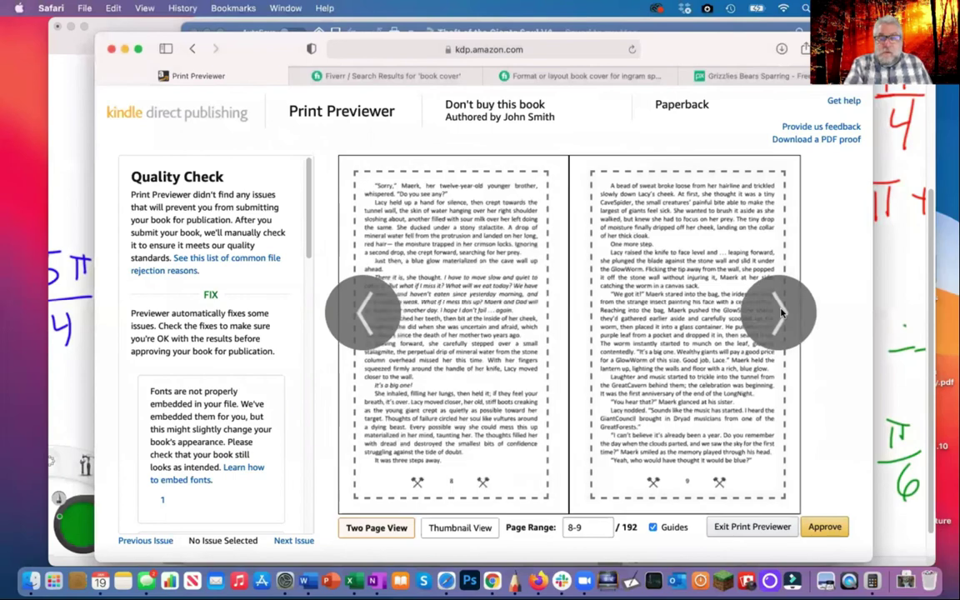
left_click(781, 312)
left_click(781, 311)
left_click(781, 312)
left_click(781, 311)
left_click(781, 311)
left_click(781, 311)
left_click(781, 312)
left_click(781, 311)
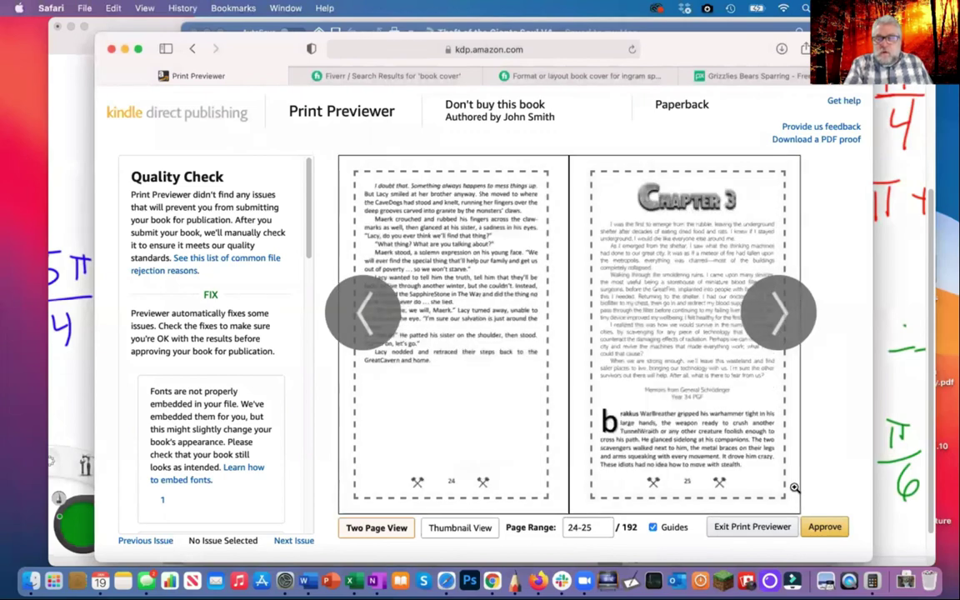
left_click(823, 527)
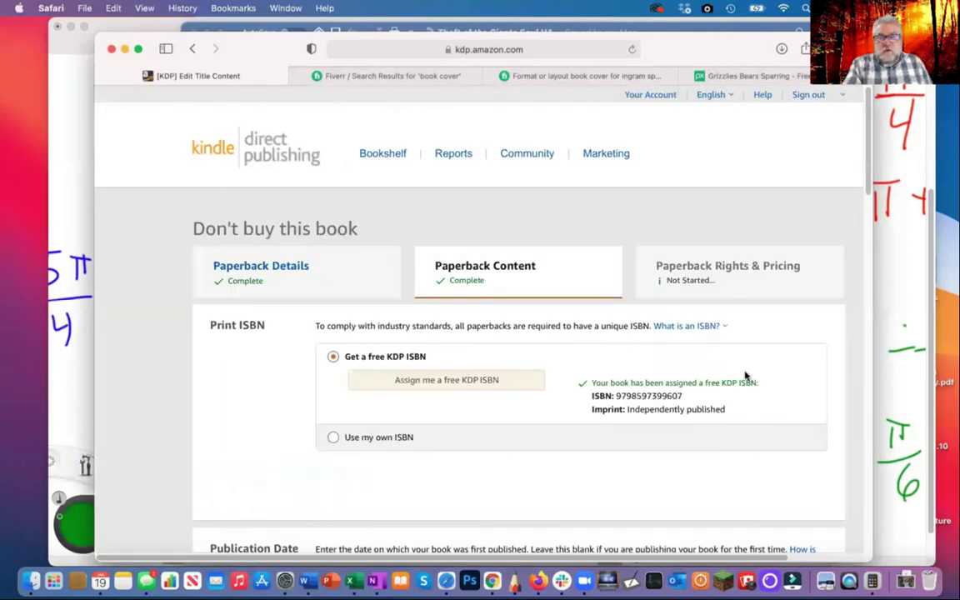
Check the 192-page count and $3.15 printing cost in the Summary, then save the content
scroll(746, 375, "down", 15)
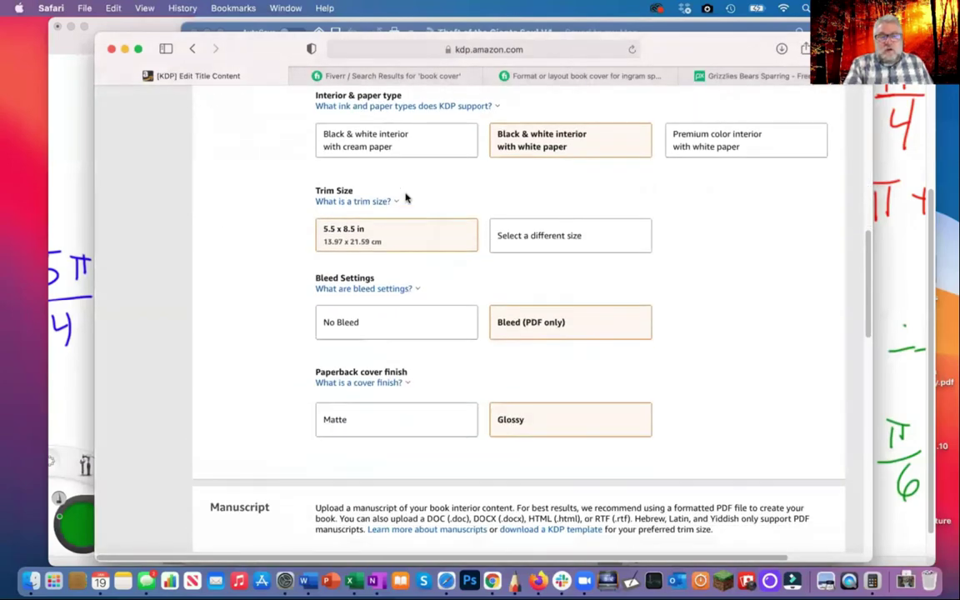
scroll(406, 197, "down", 10)
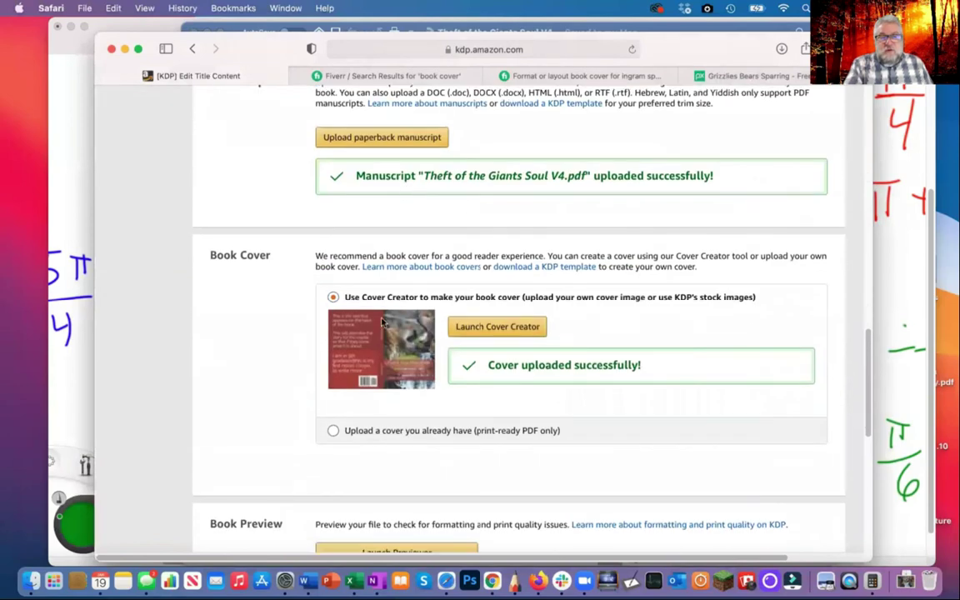
scroll(691, 316, "down", 1)
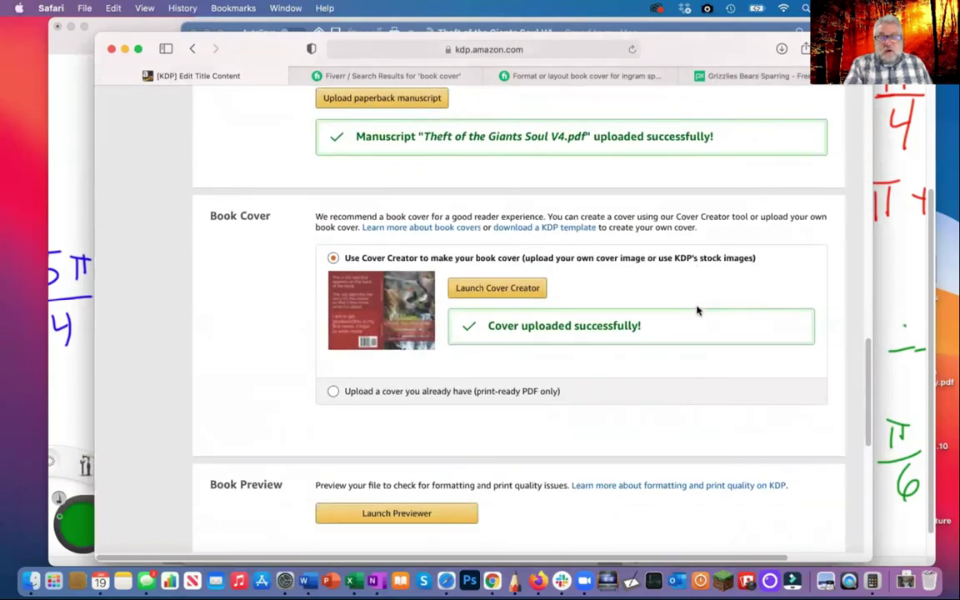
scroll(698, 311, "down", 9)
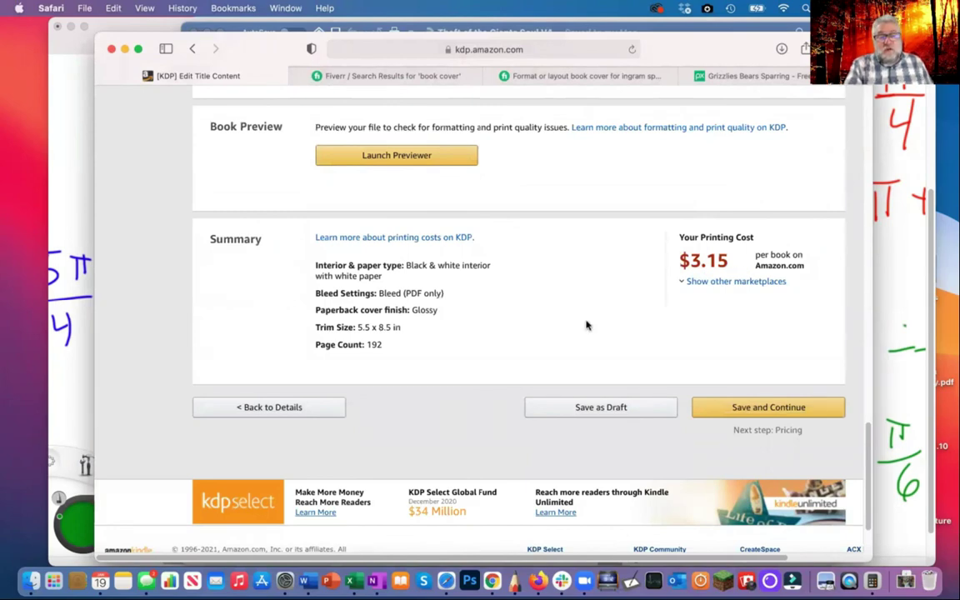
double_click(374, 345)
left_click(391, 345)
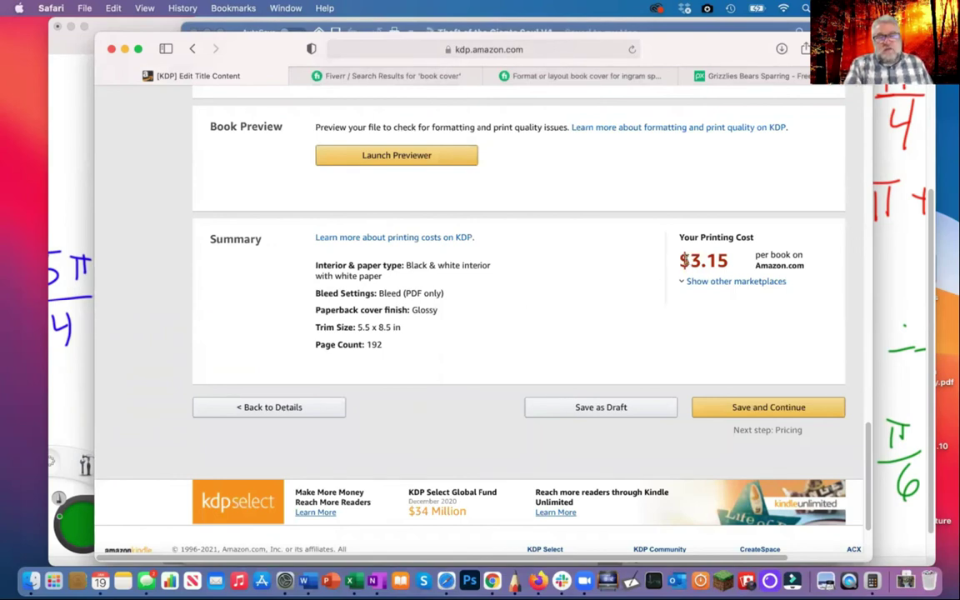
left_click(768, 408)
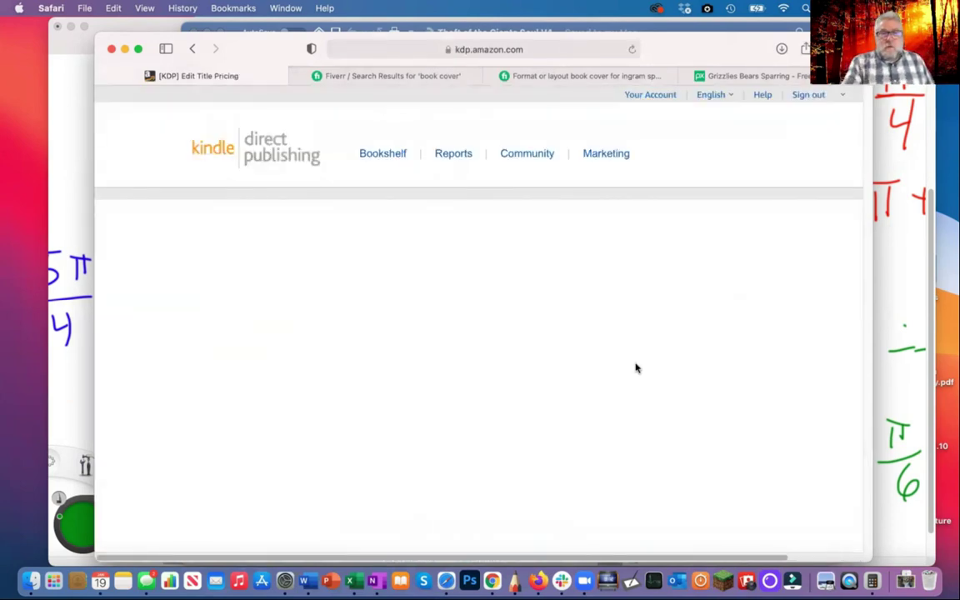
Enter a 5.26 list price and commit it so royalties are calculated
scroll(634, 368, "down", 3)
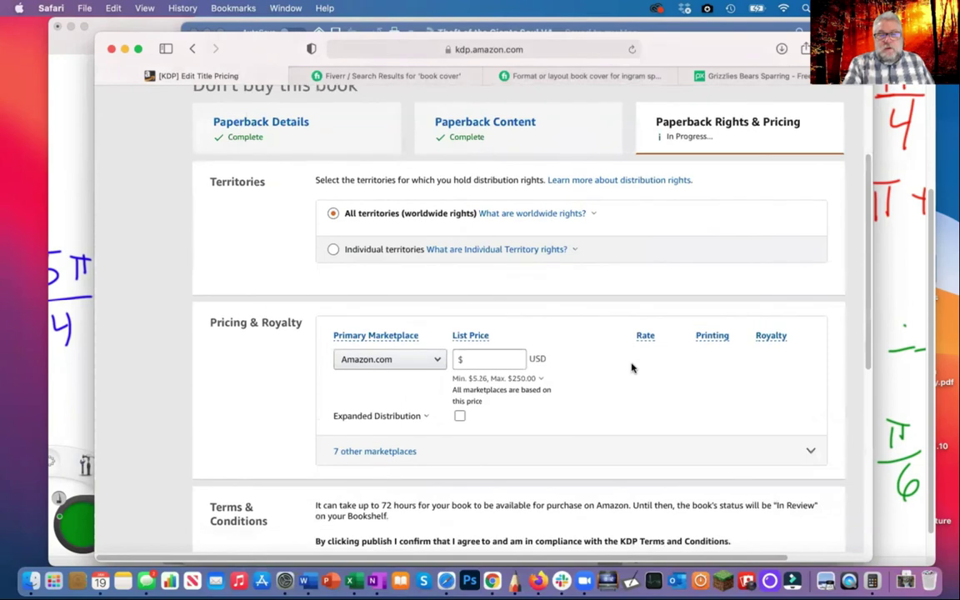
scroll(633, 367, "down", 2)
left_click(484, 261)
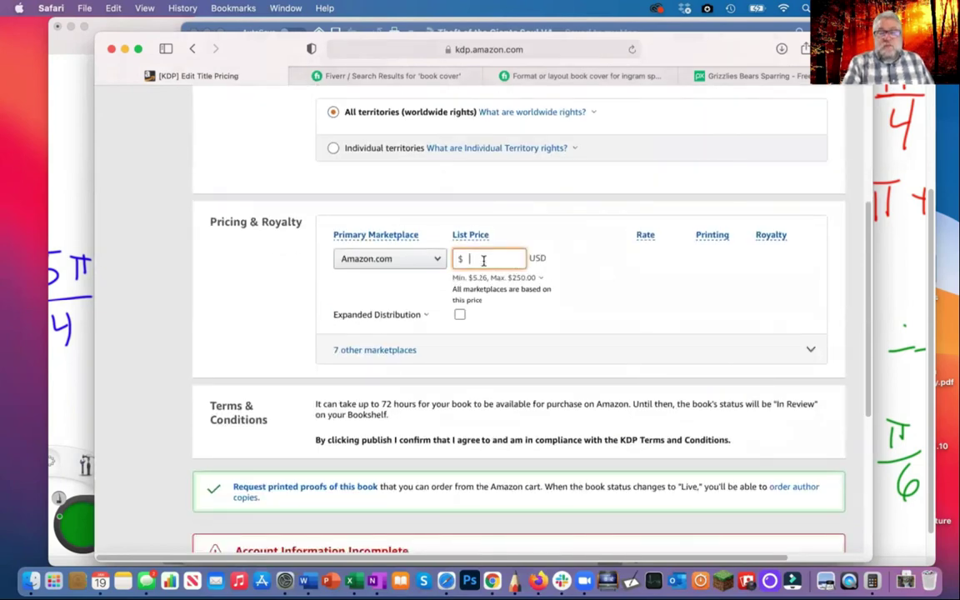
left_click(479, 278)
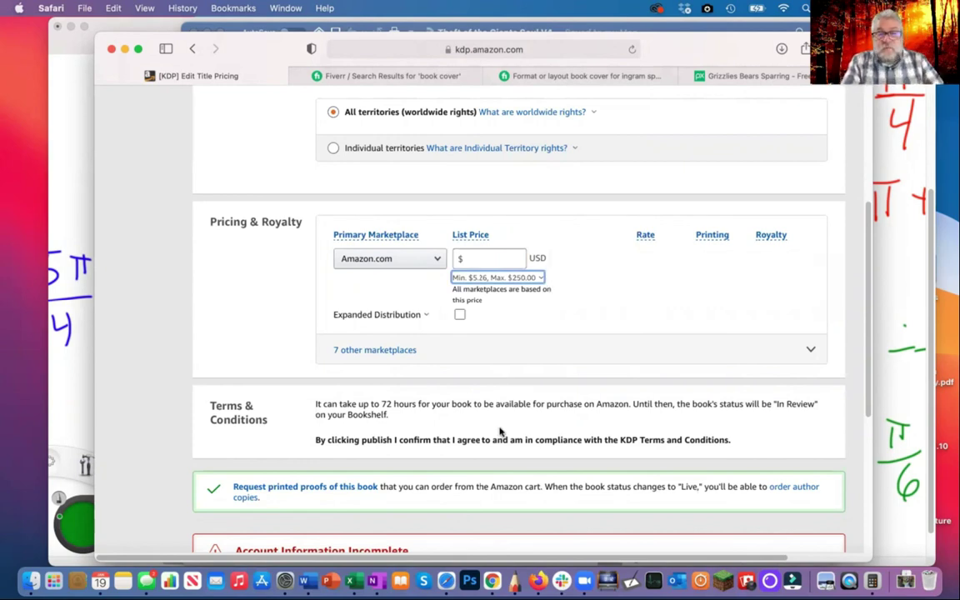
left_click(487, 254)
type("5.26")
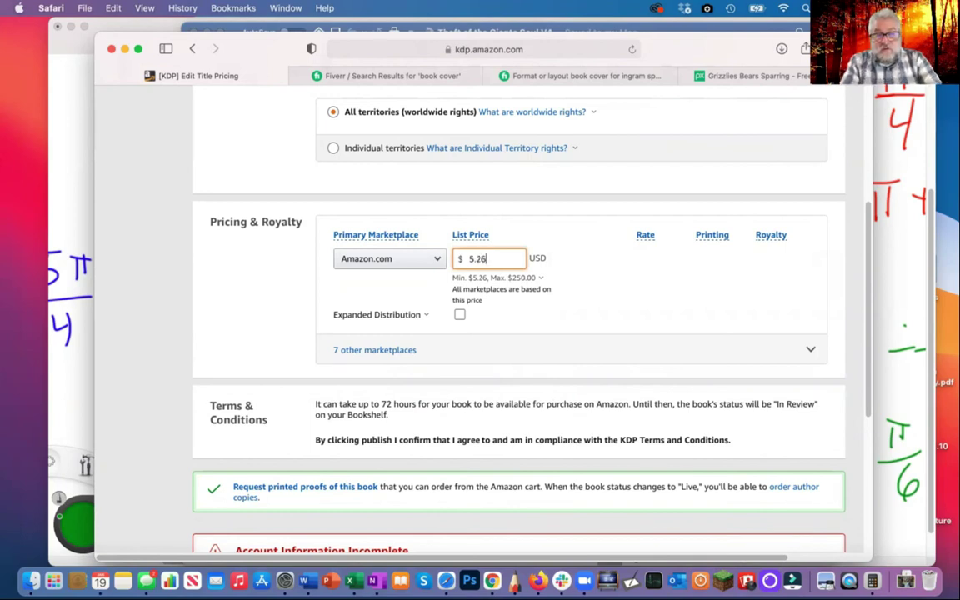
left_click(604, 296)
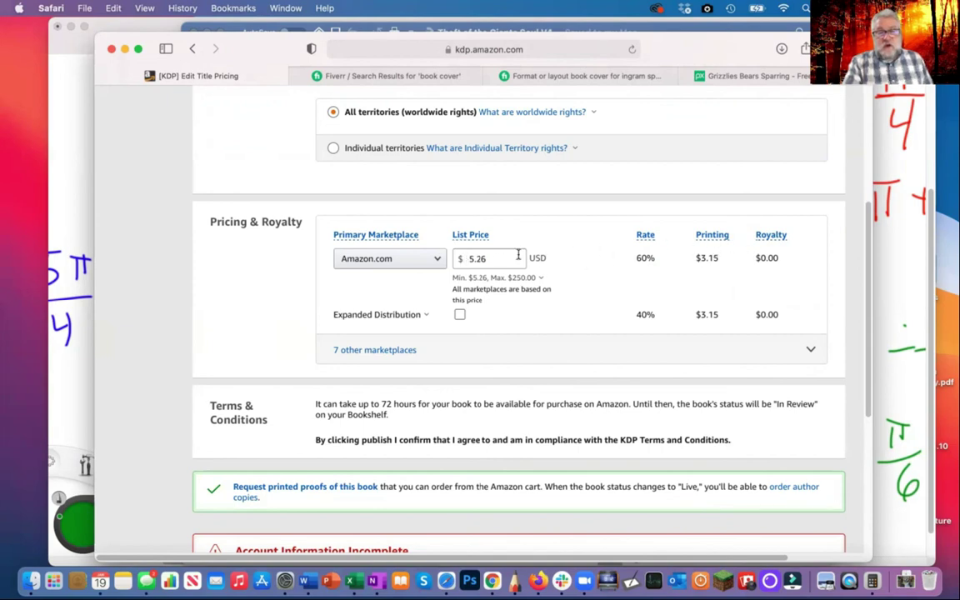
Replace the list price with 9.99 and review the recalculated $2.84 royalty on the page
left_click_drag(490, 257, 447, 261)
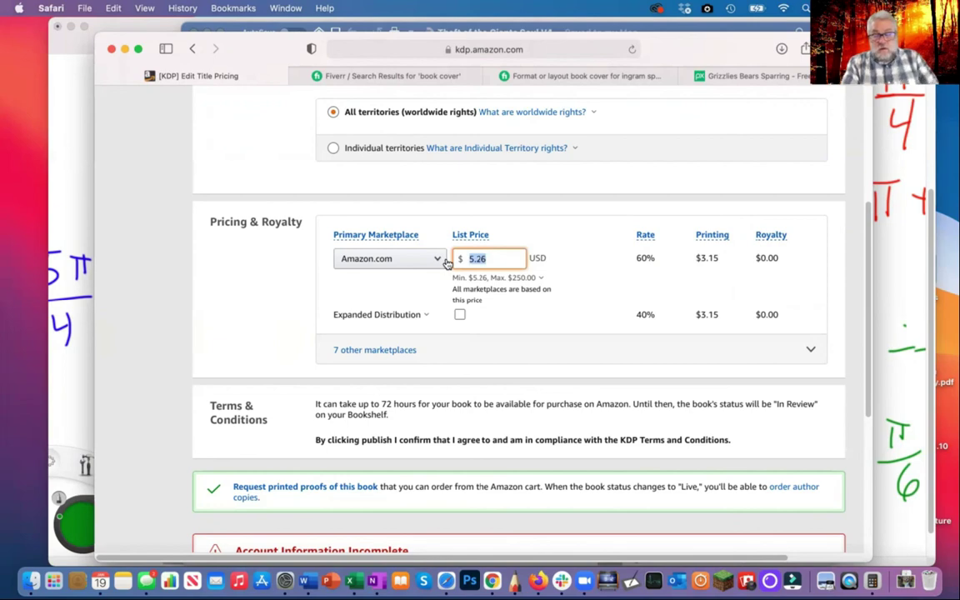
type("9.99")
left_click(540, 278)
key("Escape")
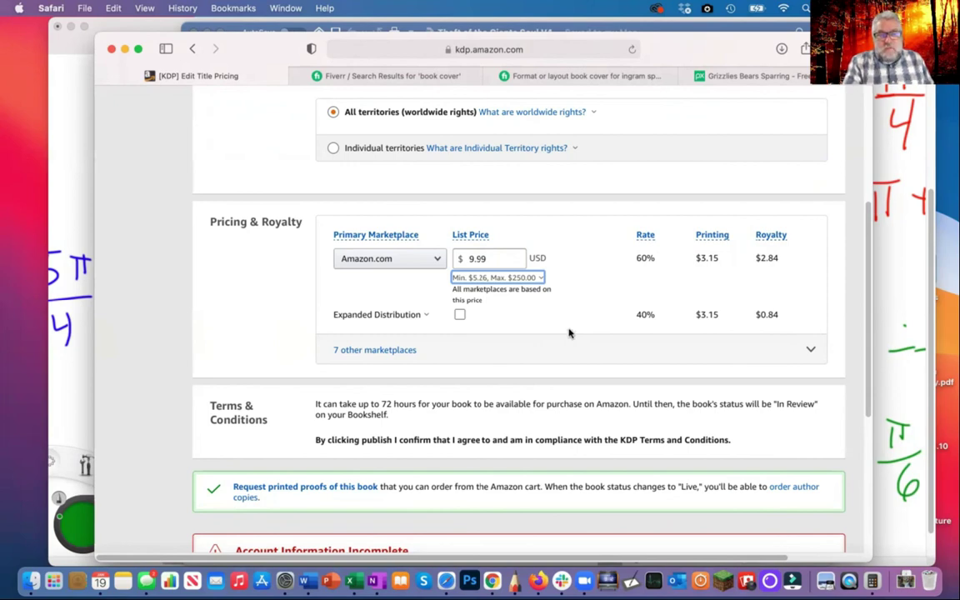
scroll(586, 265, "down", 3)
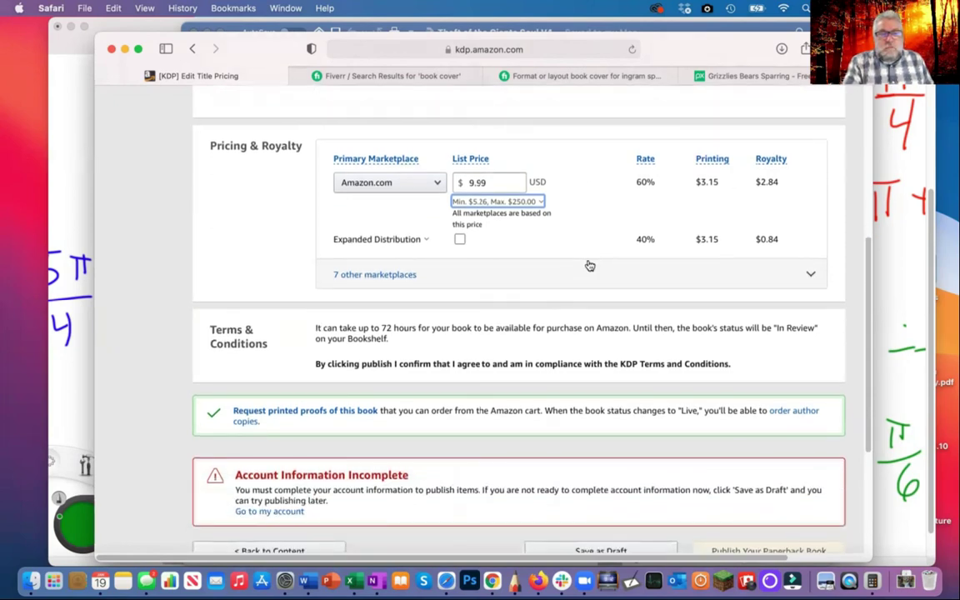
scroll(588, 265, "up", 5)
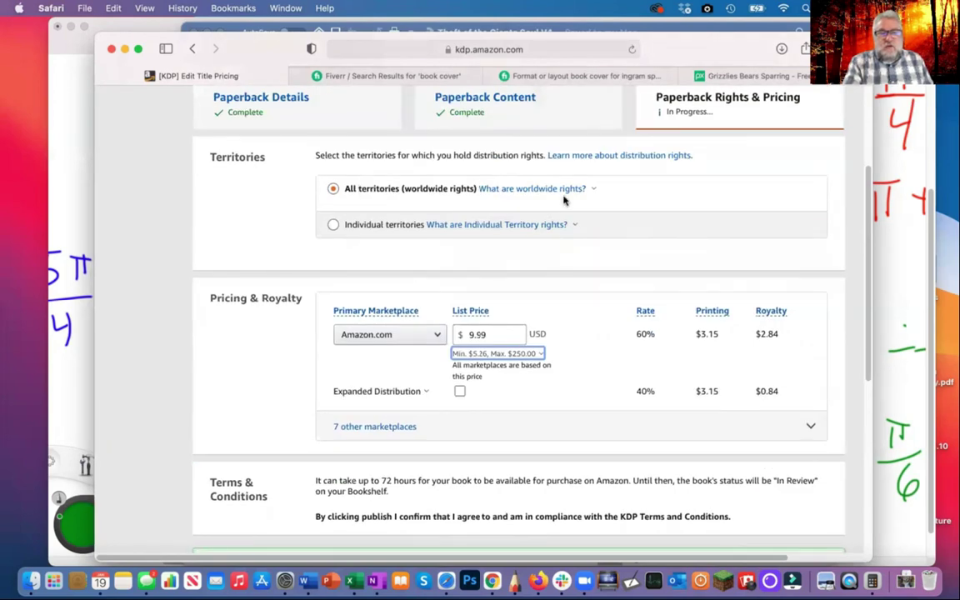
scroll(250, 311, "down", 5)
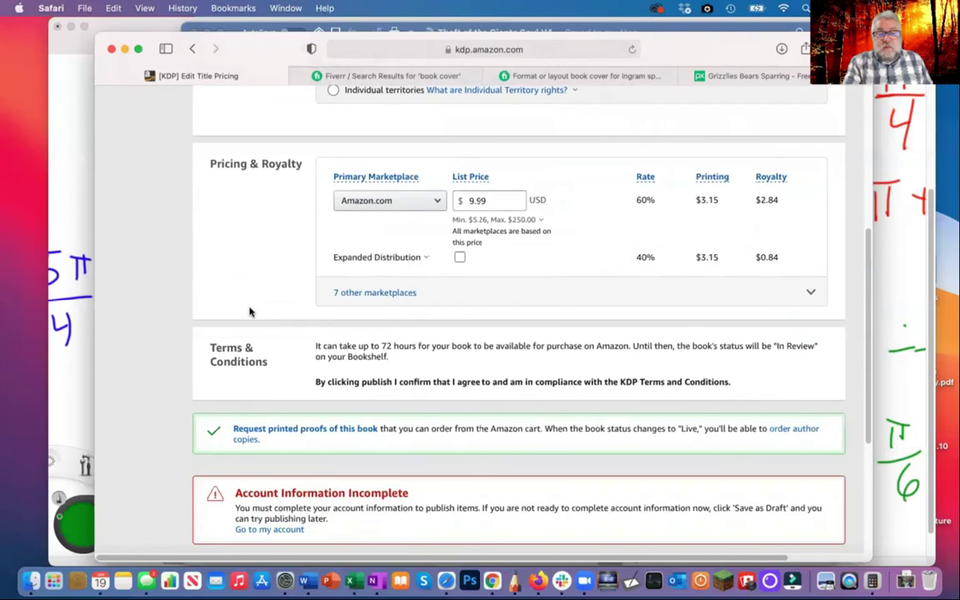
scroll(250, 312, "down", 2)
scroll(249, 307, "down", 1)
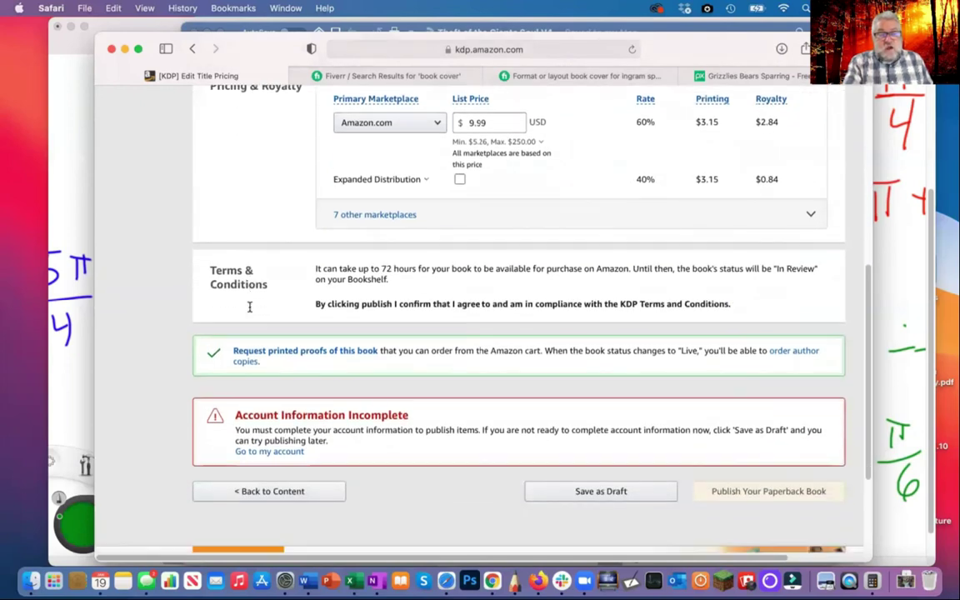
scroll(248, 311, "up", 4)
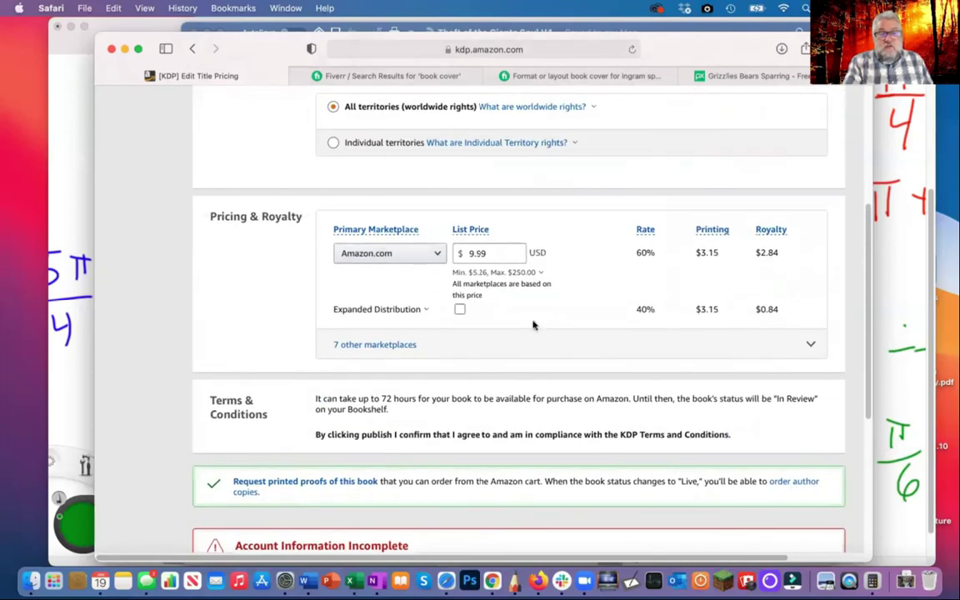
scroll(553, 385, "up", 2)
scroll(552, 387, "down", 1)
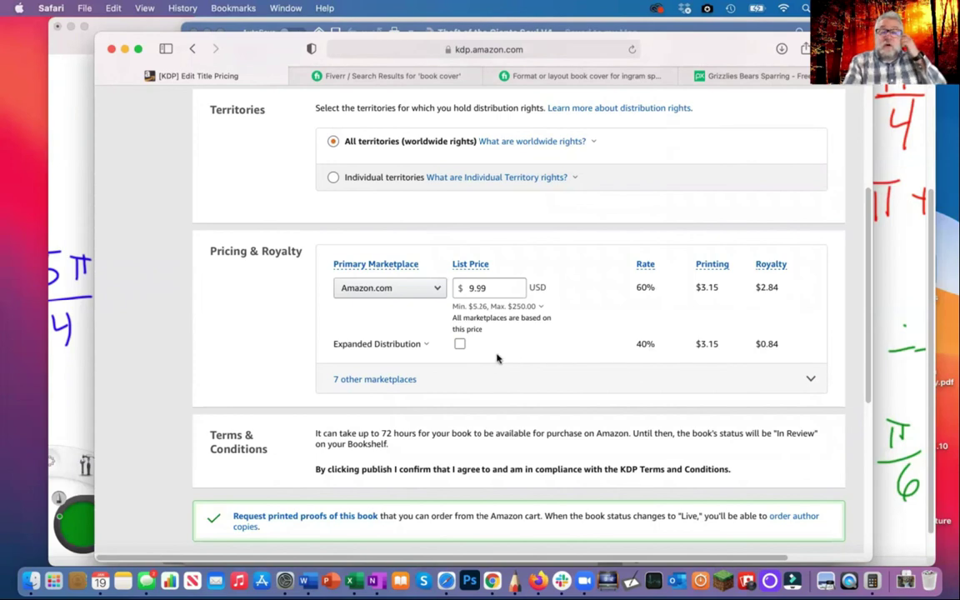
left_click(459, 345)
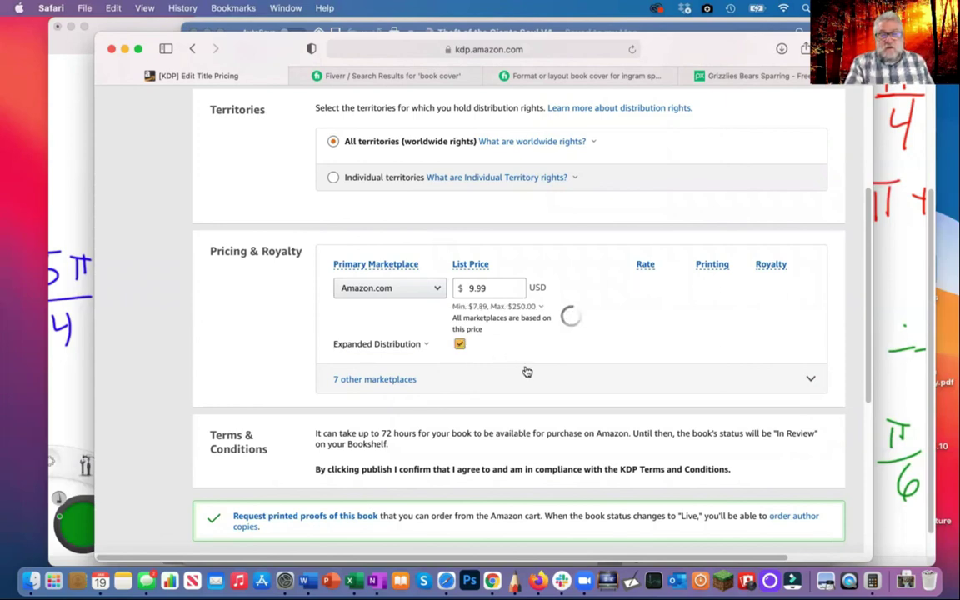
left_click(415, 345)
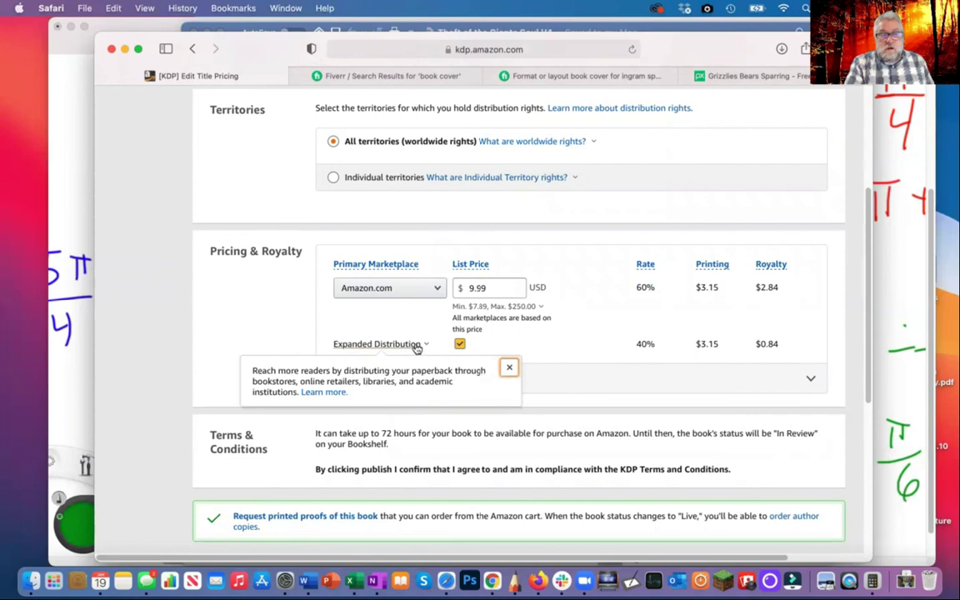
left_click(330, 393)
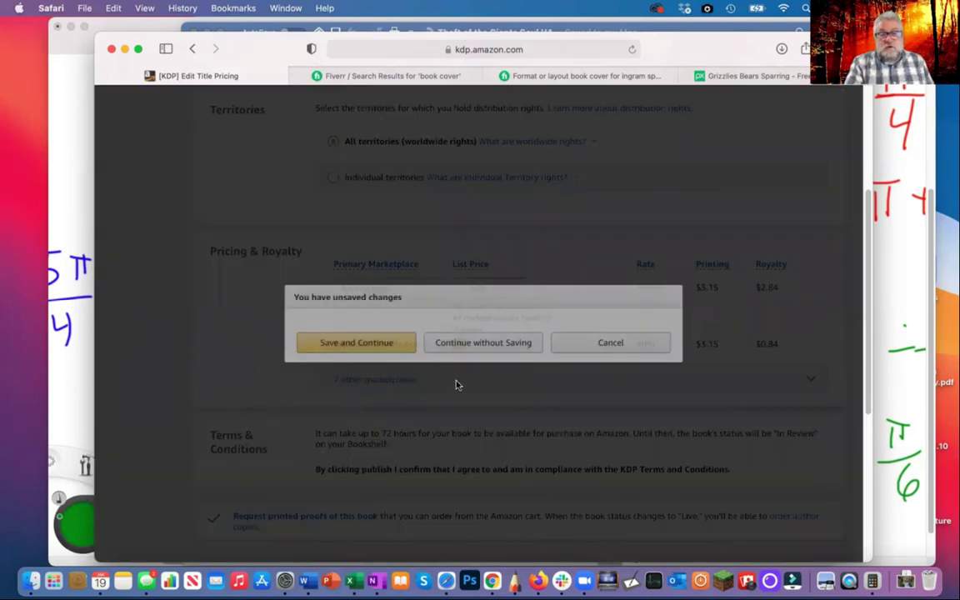
left_click(611, 346)
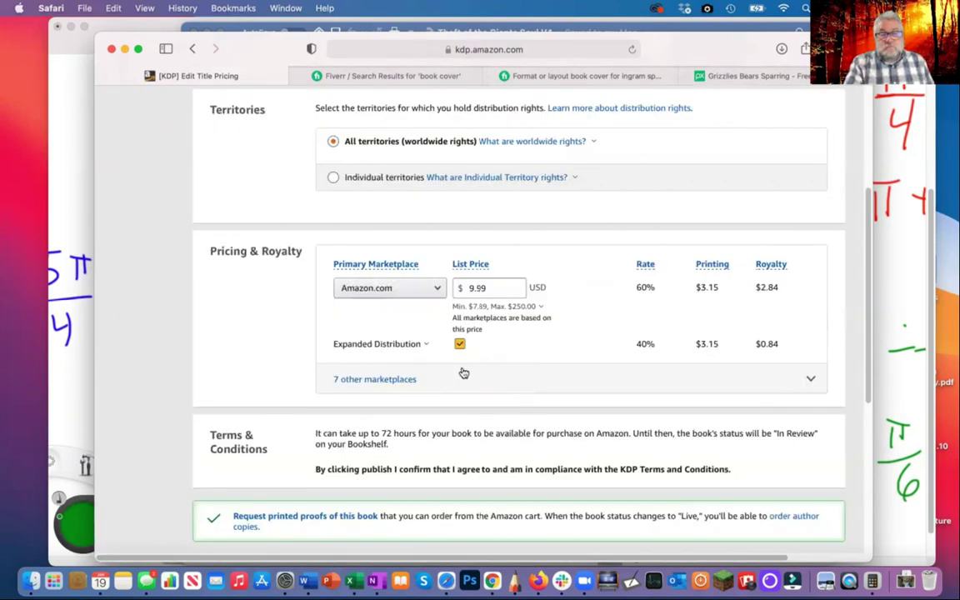
left_click(459, 344)
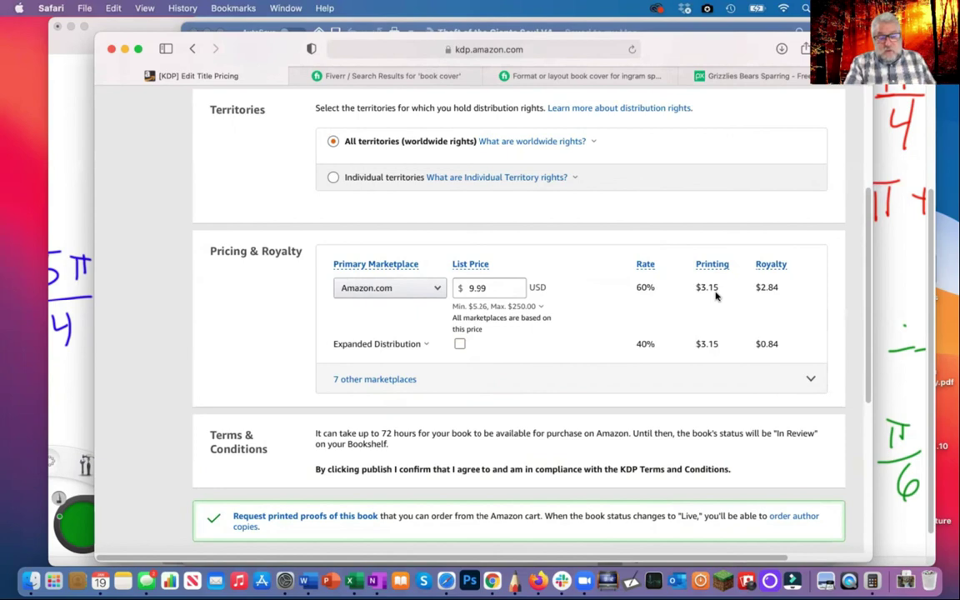
scroll(599, 317, "down", 5)
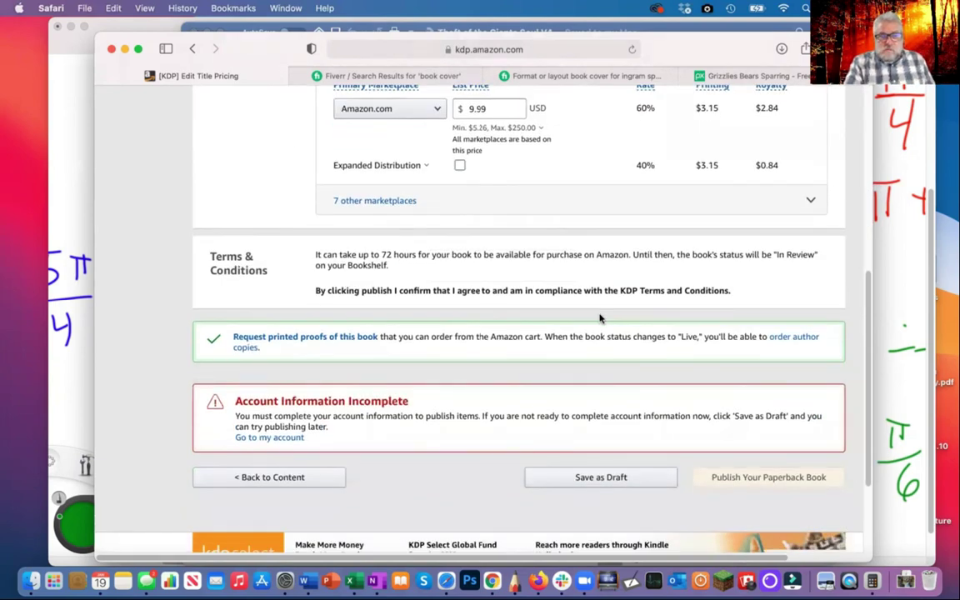
scroll(599, 318, "down", 2)
mouse_move(773, 420)
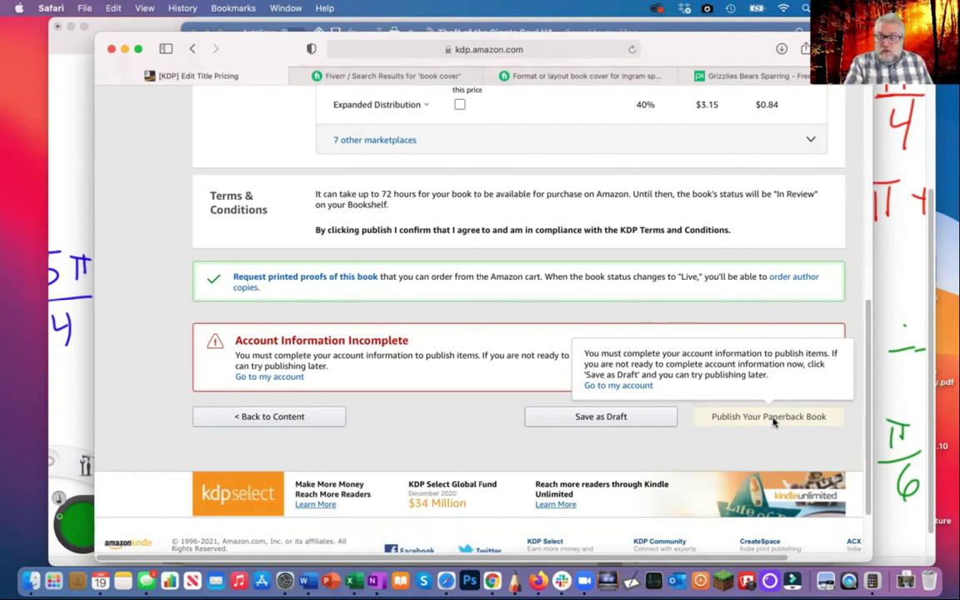
scroll(800, 383, "up", 2)
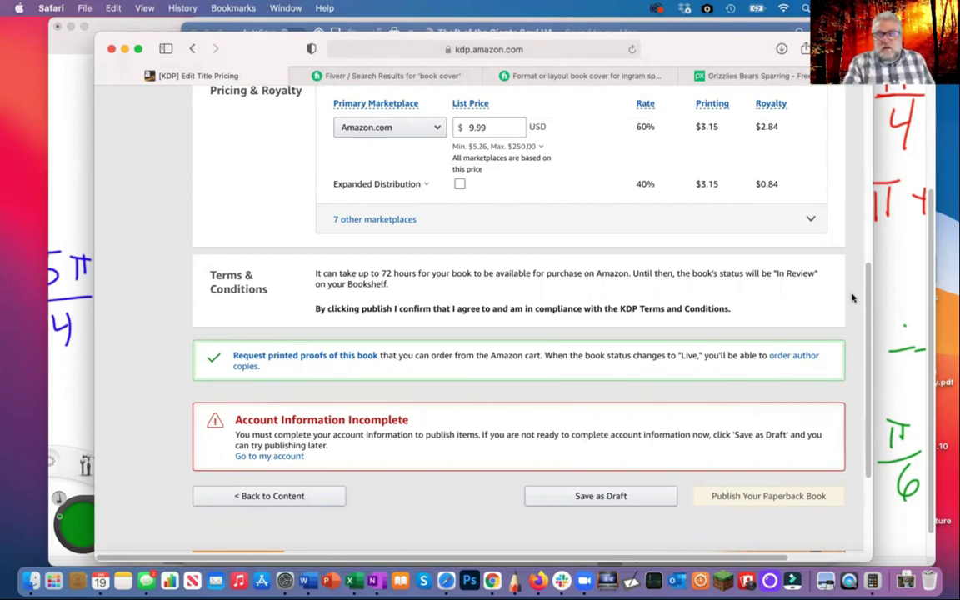
scroll(851, 297, "up", 10)
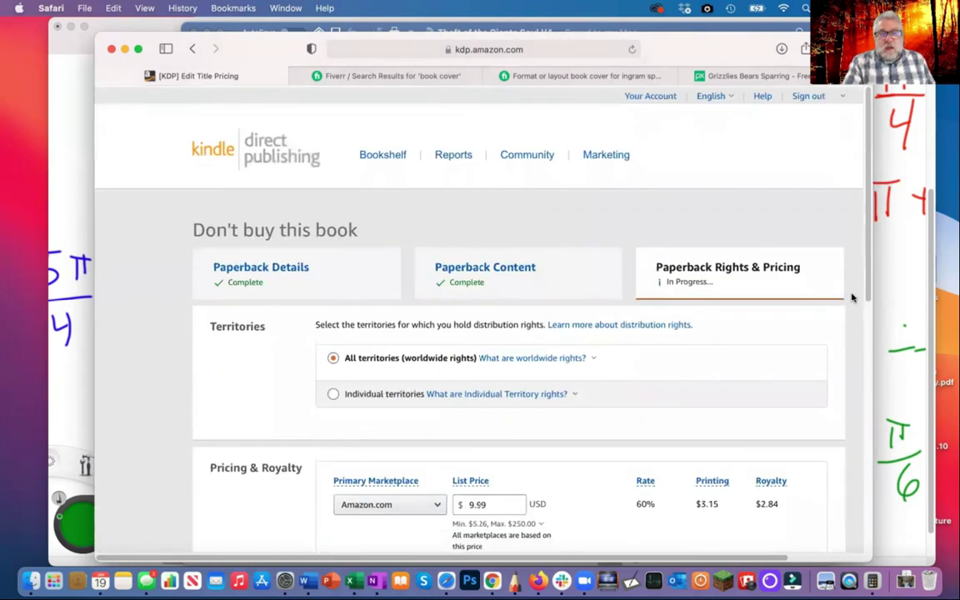
Save the $9.99 pricing, return to the Bookshelf, and choose Edit Paperback Content for the draft
left_click(379, 159)
left_click(396, 343)
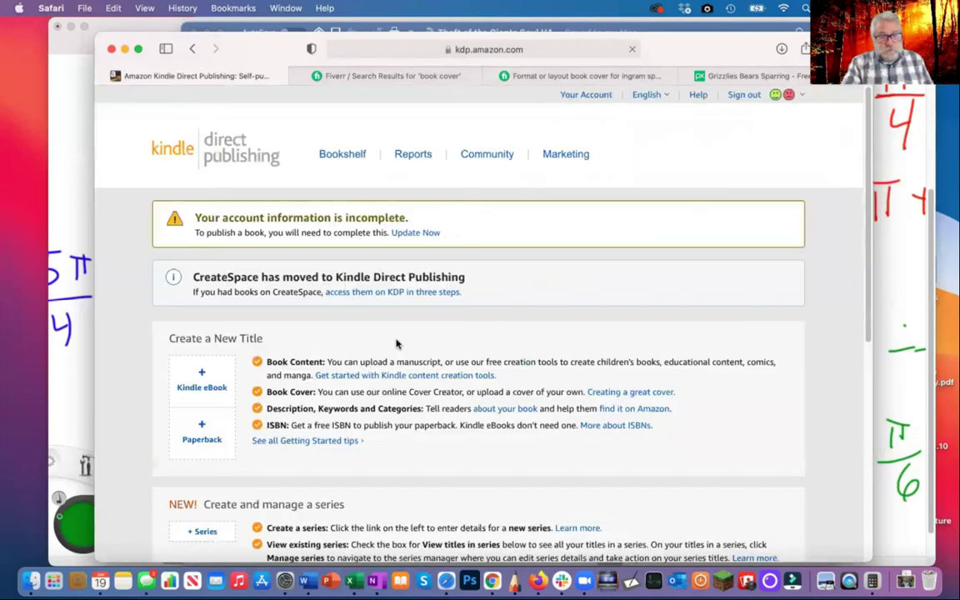
scroll(397, 342, "down", 10)
scroll(396, 343, "down", 1)
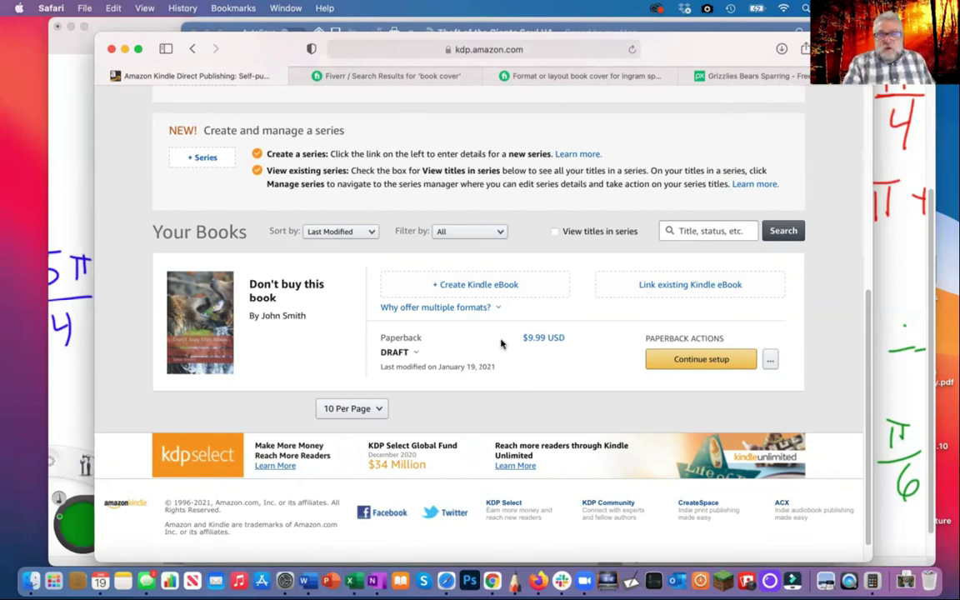
left_click(770, 360)
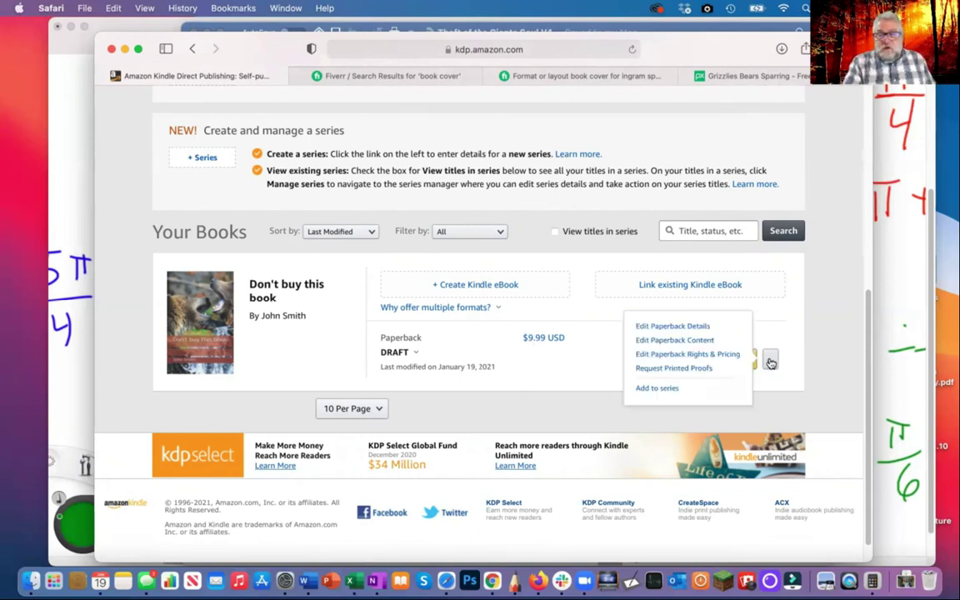
left_click(679, 342)
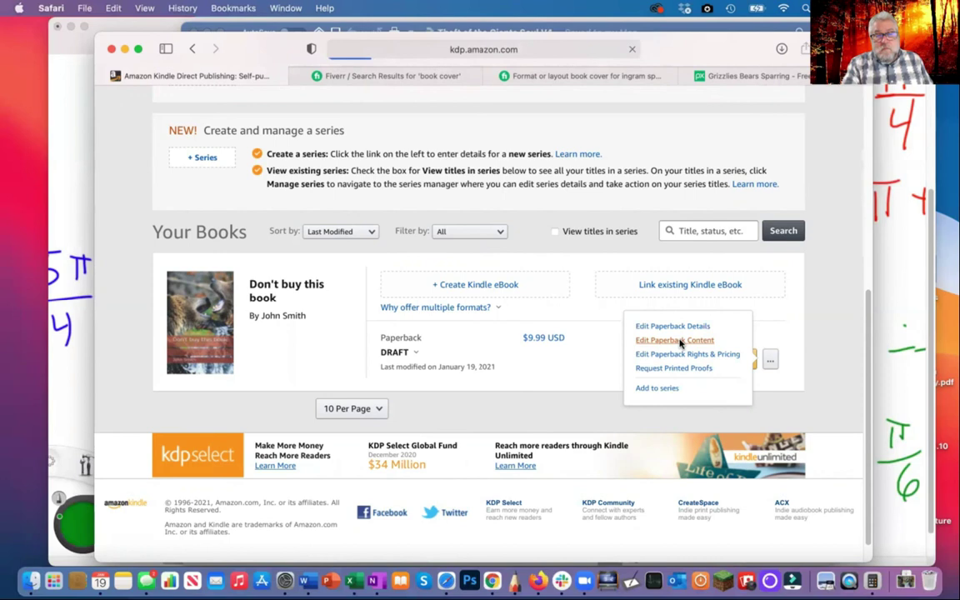
Set the Book Cover to 'Upload a cover you already have' and return to the page top
scroll(498, 299, "down", 5)
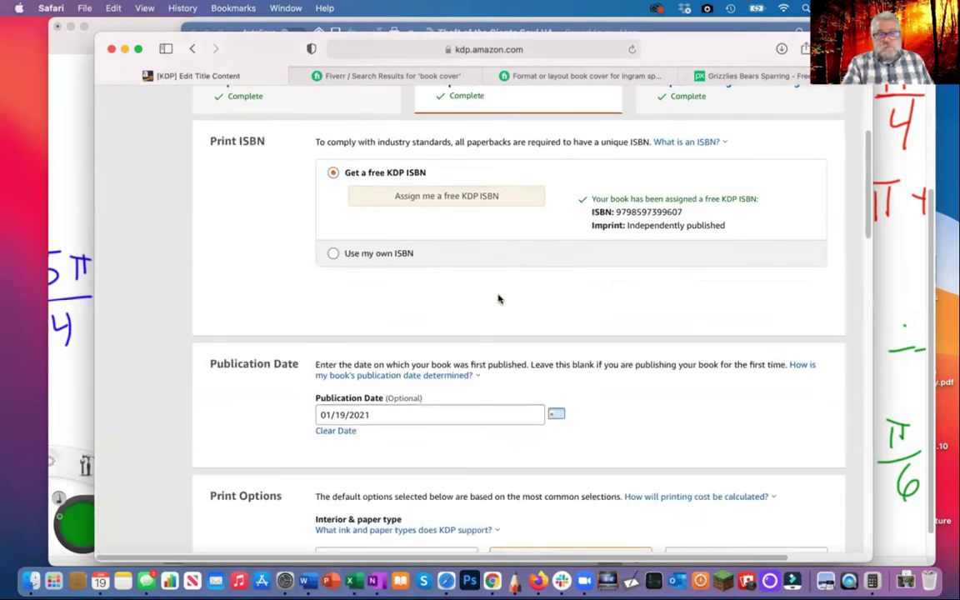
scroll(498, 299, "down", 15)
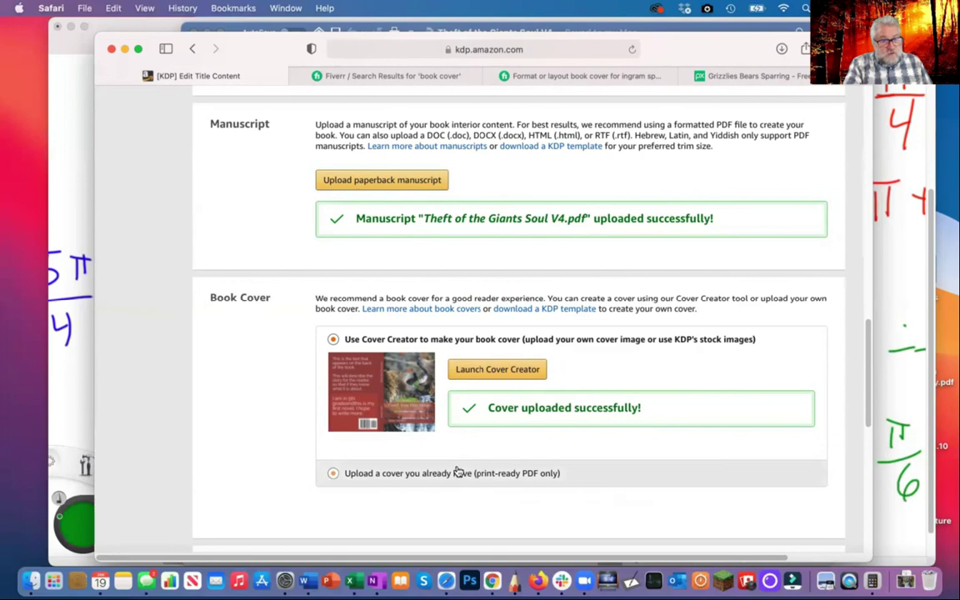
scroll(357, 400, "down", 2)
left_click(333, 387)
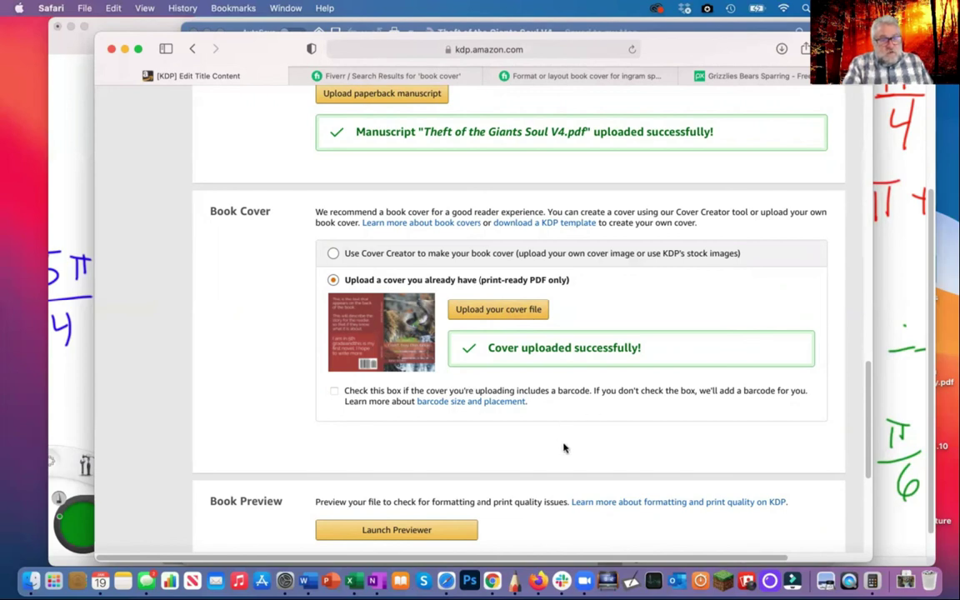
scroll(563, 448, "up", 15)
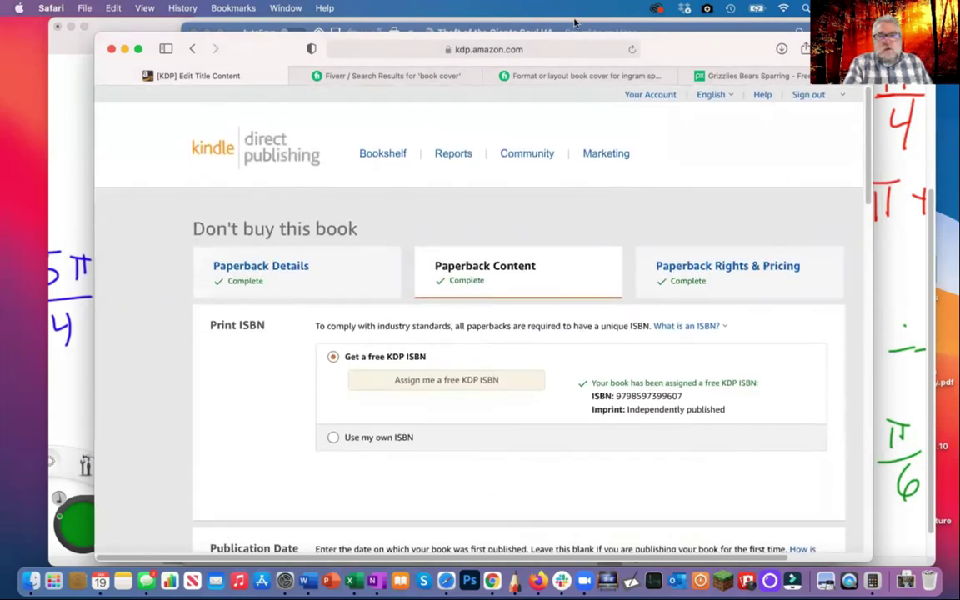